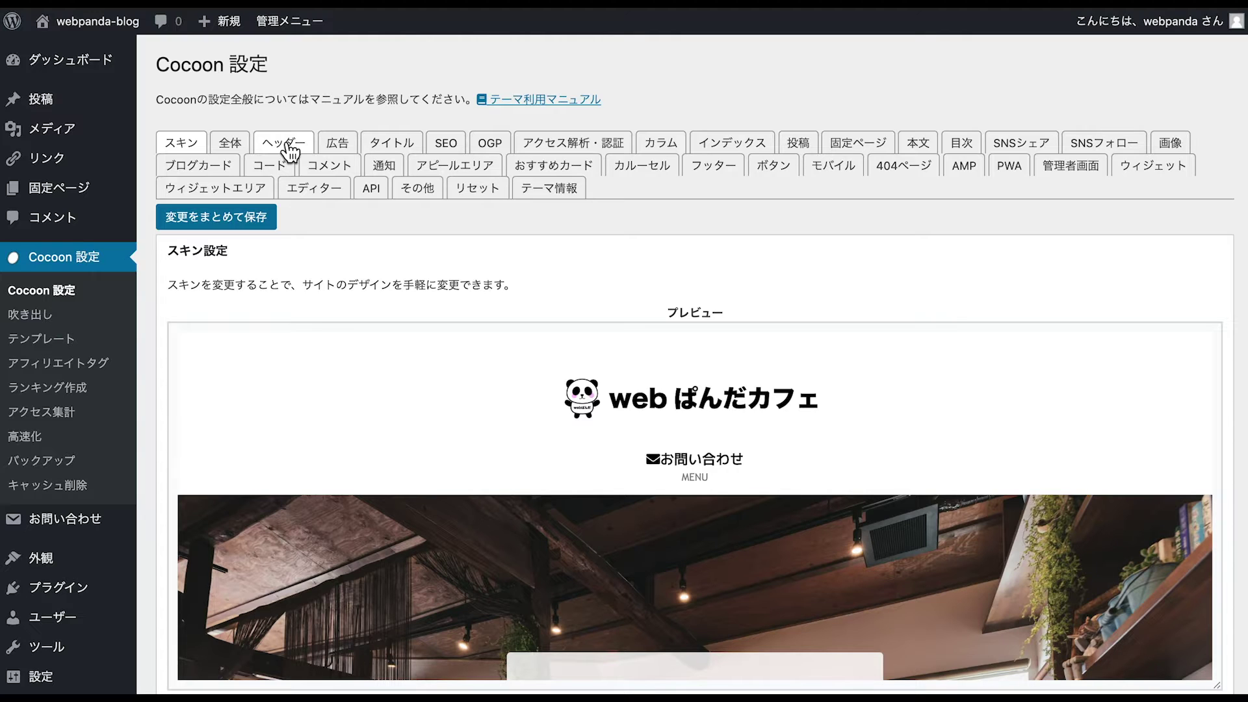
- Open the ヘッダー settings in Cocoon 設定 and examine the header options alongside the header and menu on the live site
click(289, 152)
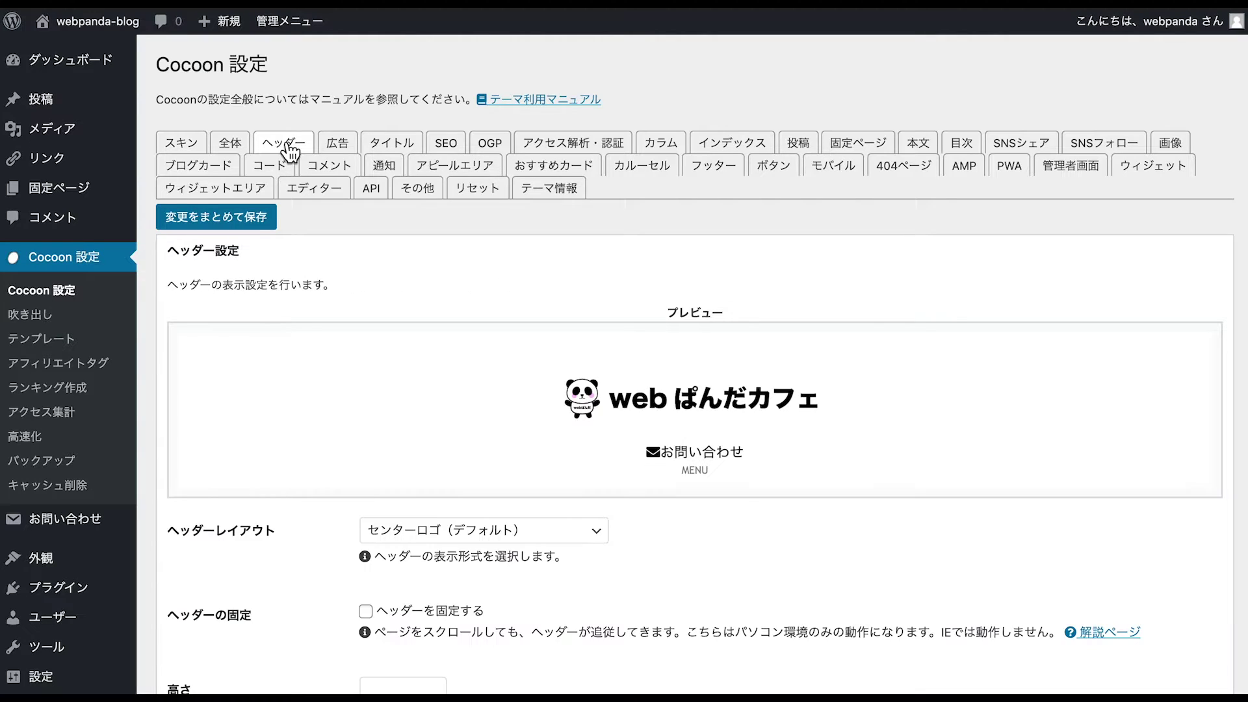
scroll(287, 309, down, 3)
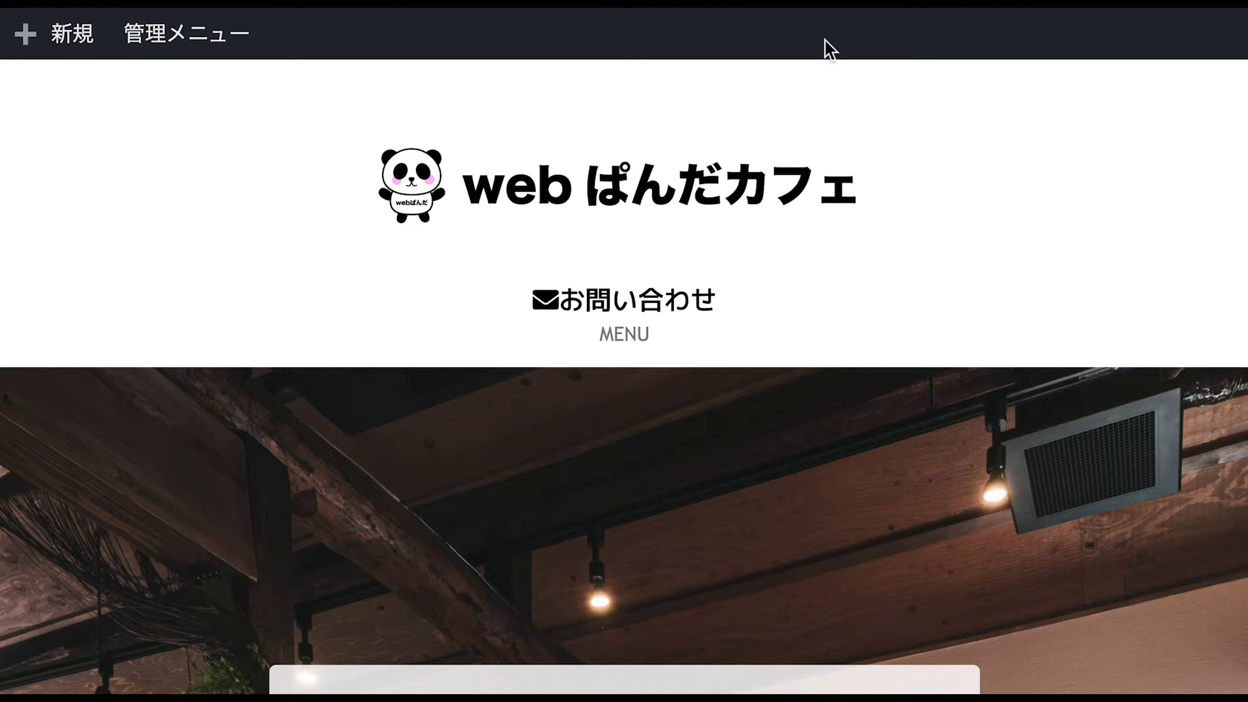
click(720, 232)
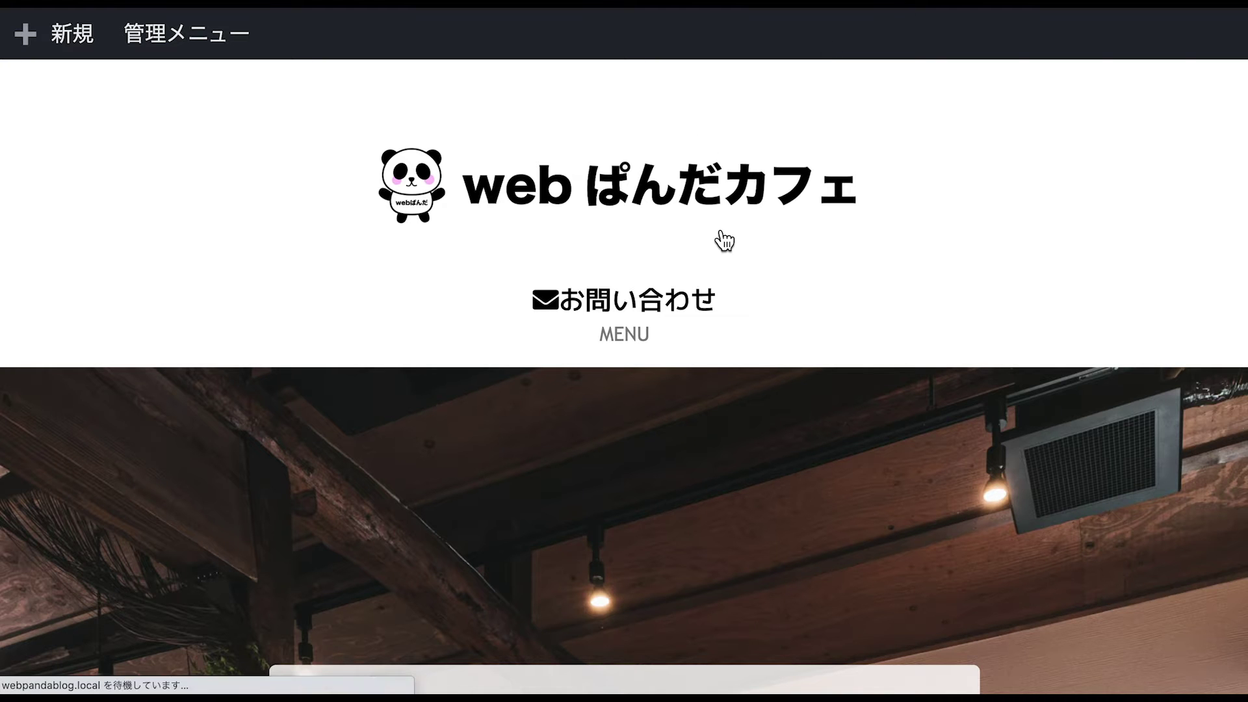
scroll(650, 321, down, 3)
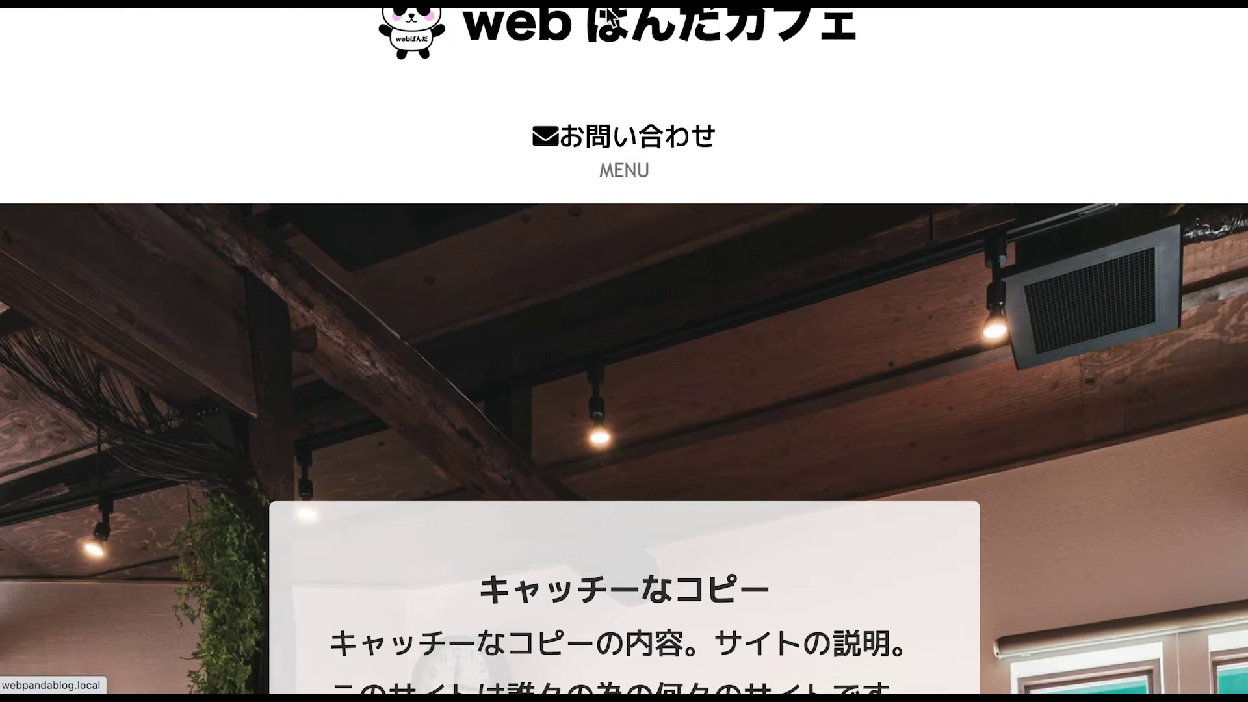
scroll(635, 187, up, 3)
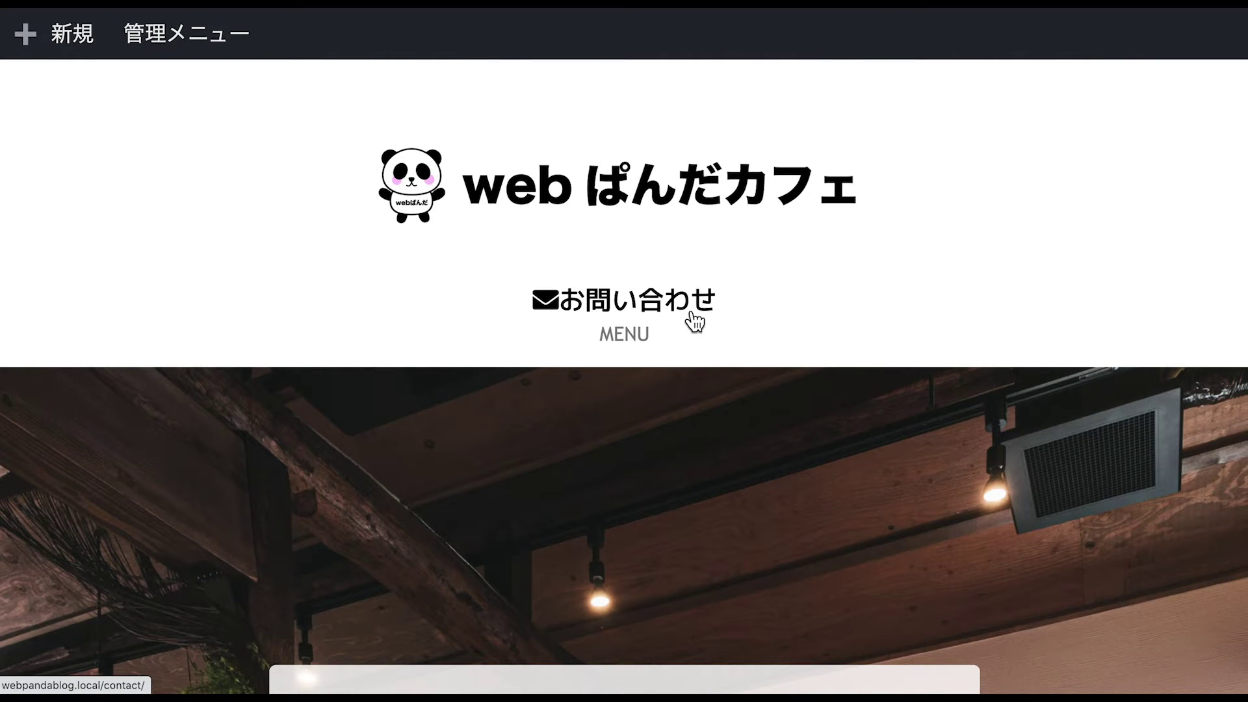
click(694, 320)
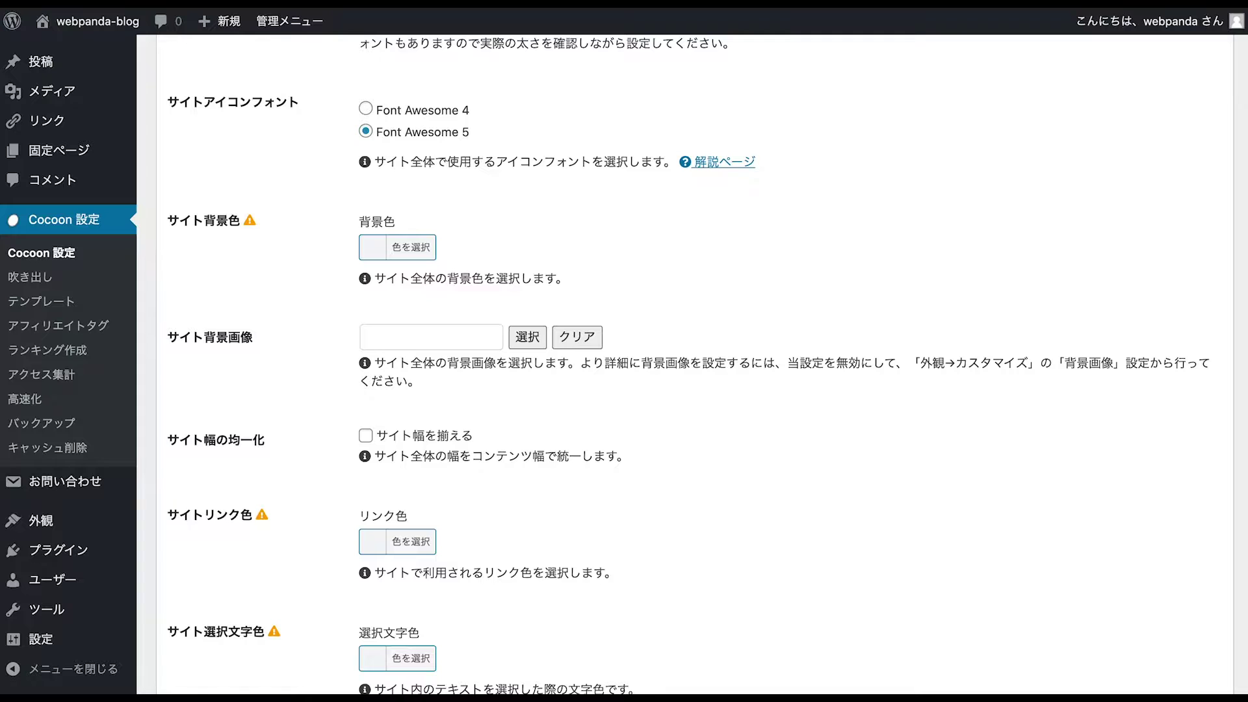
scroll(556, 199, up, 8)
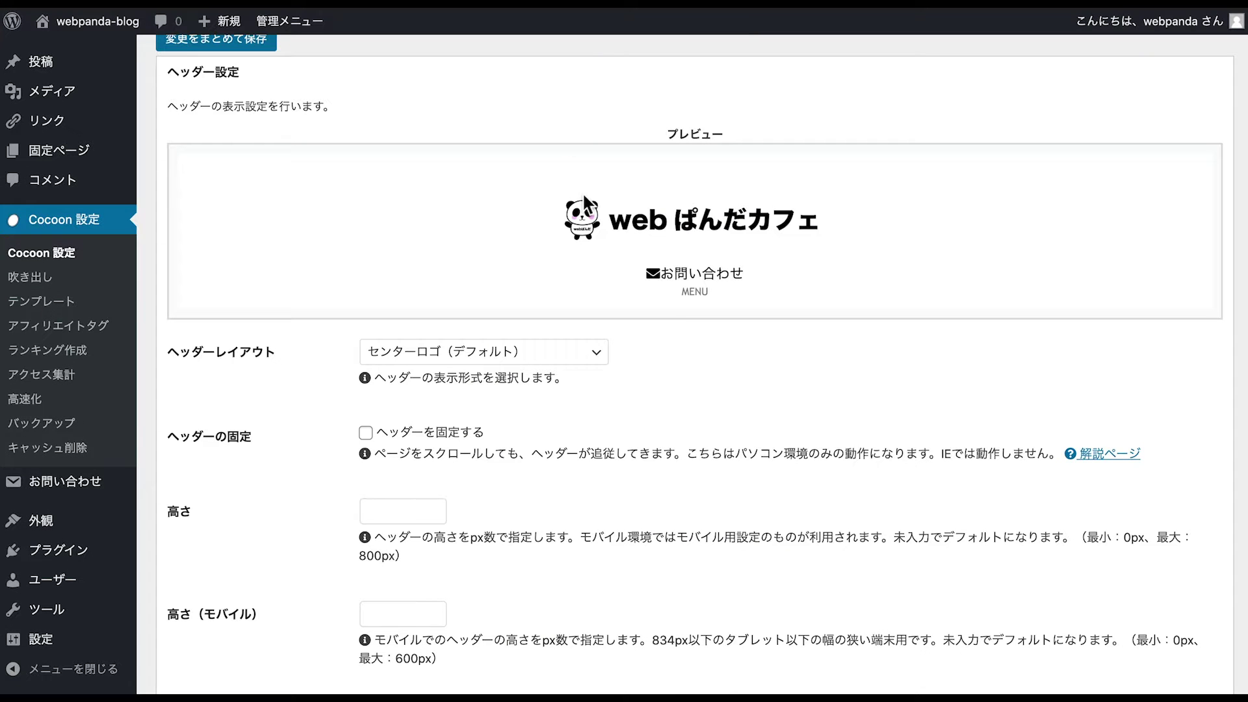
scroll(455, 214, up, 3)
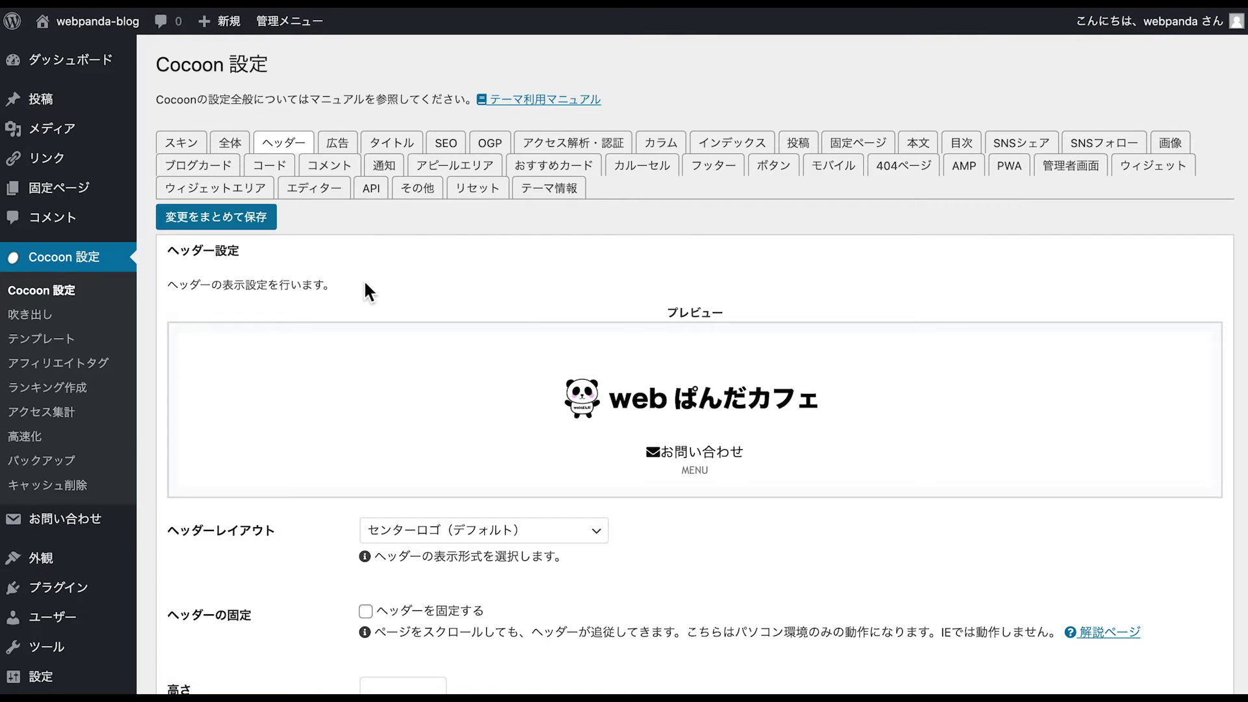
scroll(307, 552, down, 5)
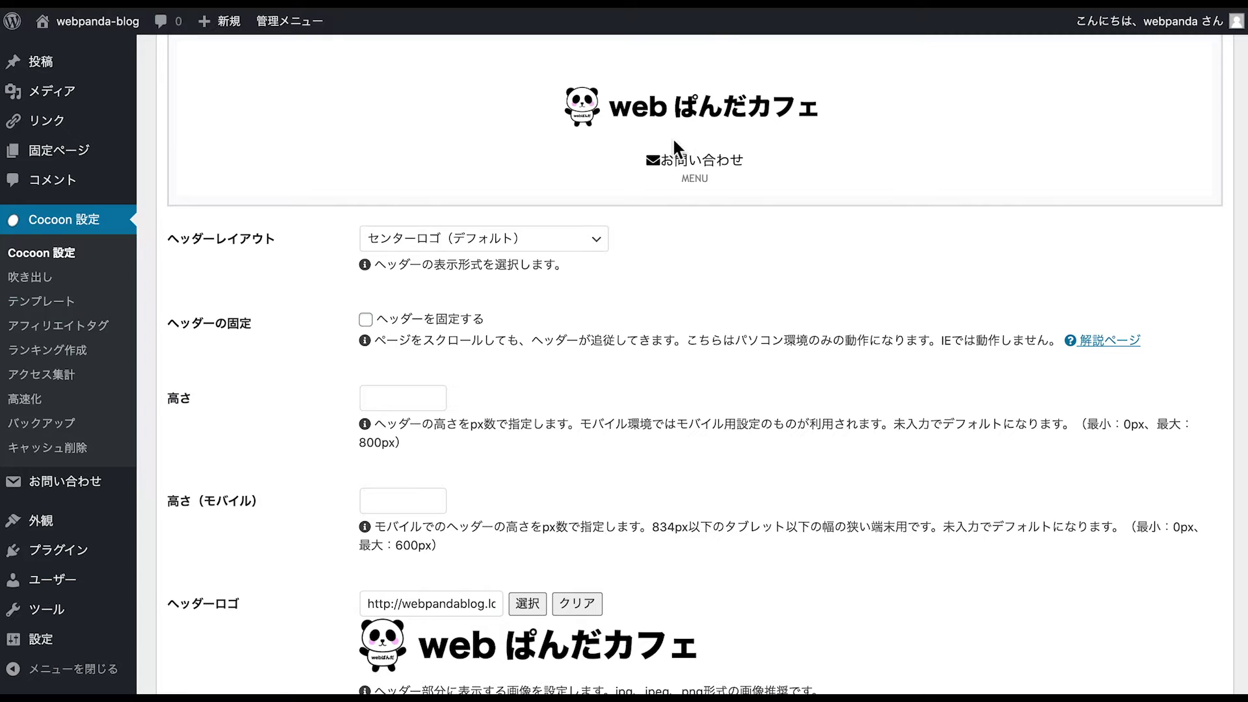
- Set the header layout to トップメニュー, save the changes and reload the site's front page
click(605, 242)
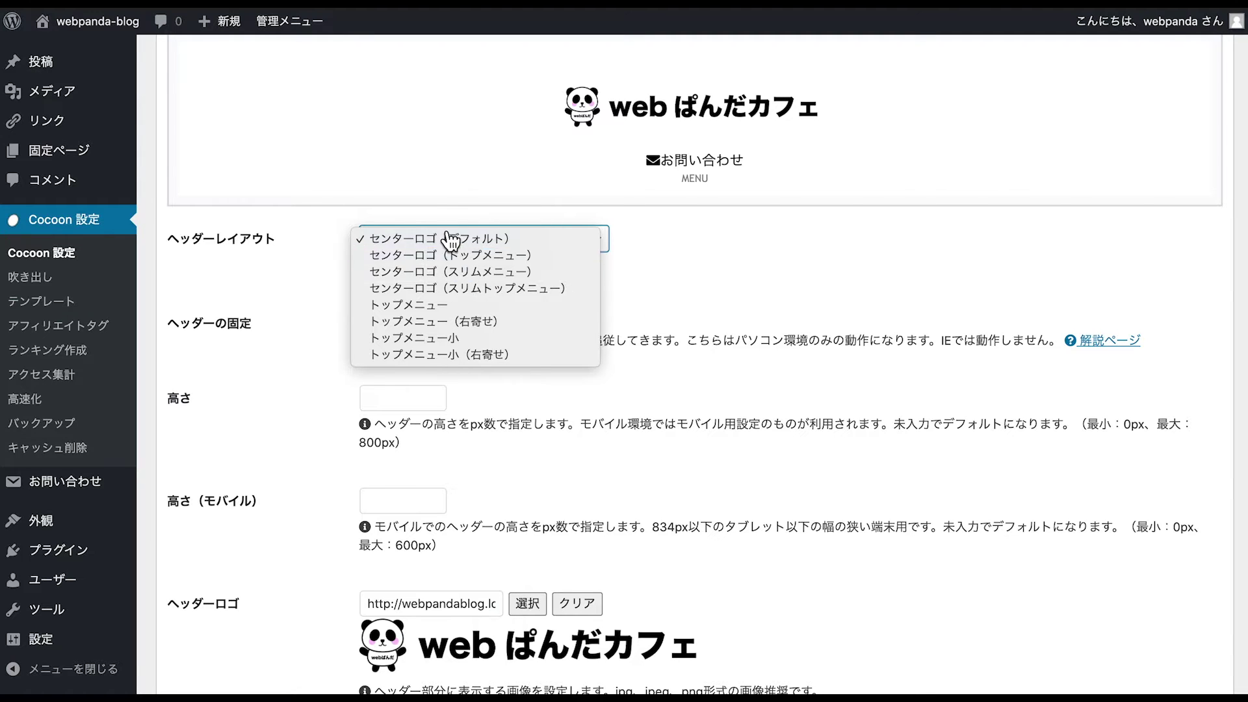
click(409, 307)
scroll(359, 383, down, 20)
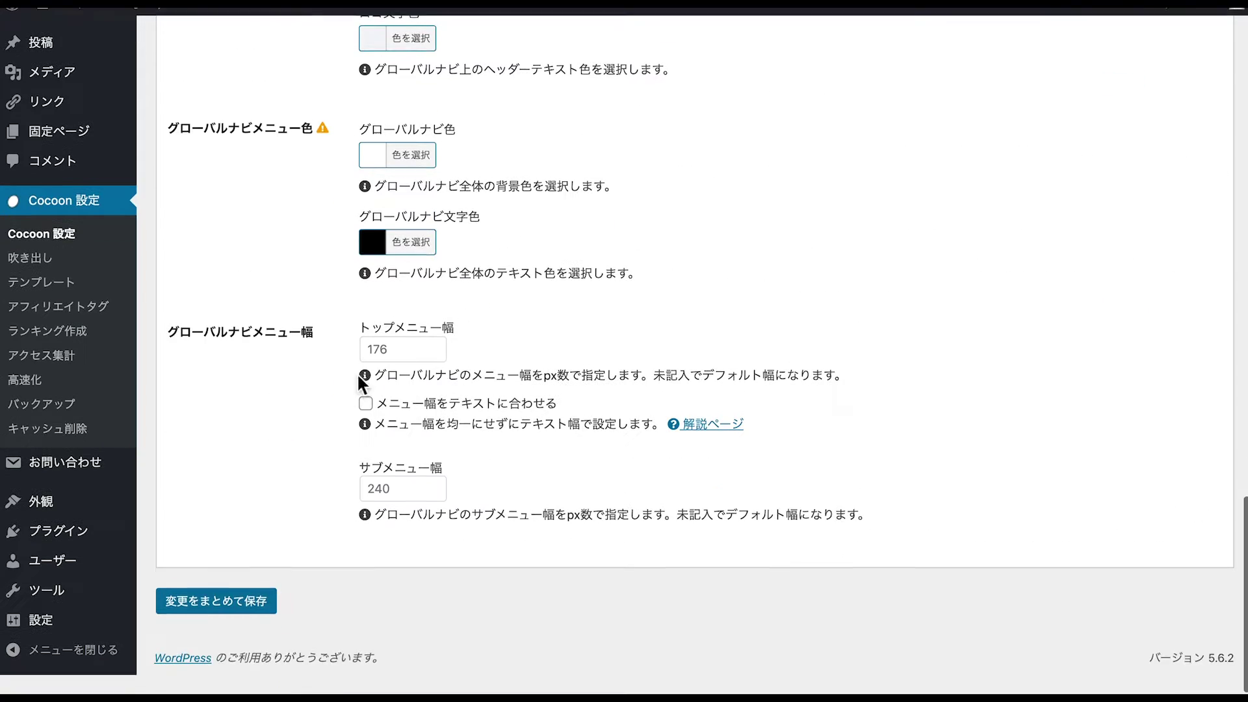
click(237, 619)
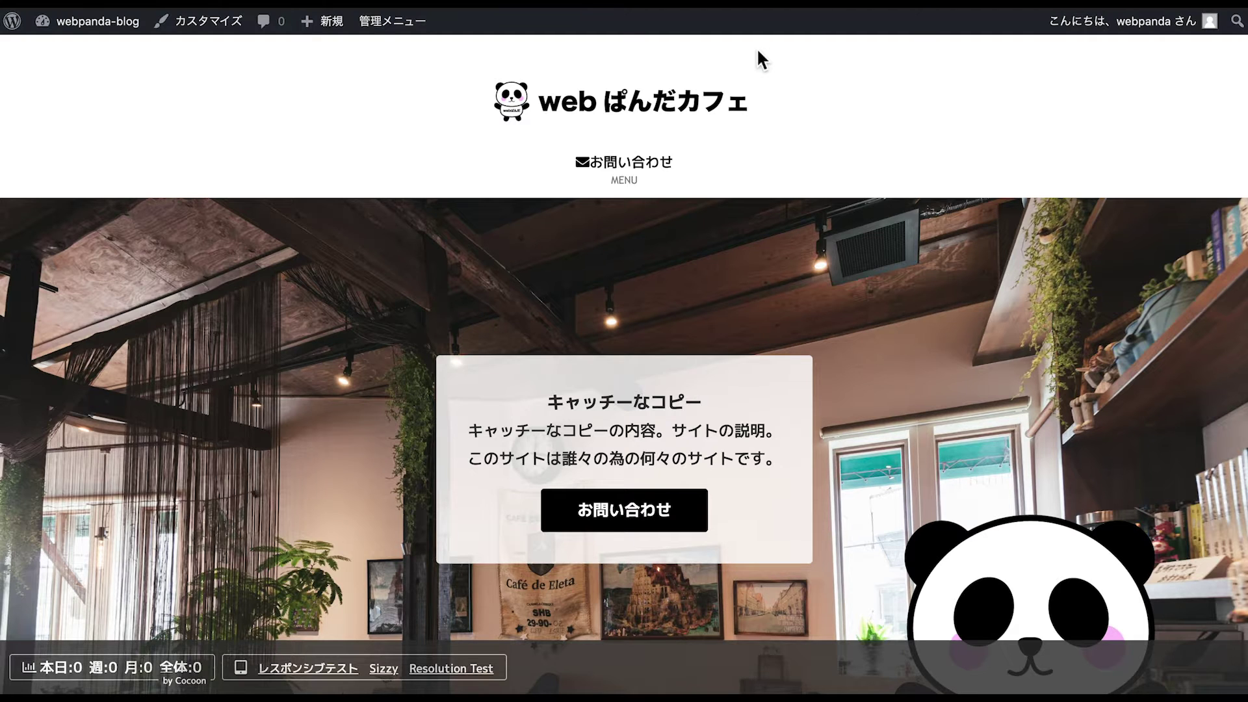
key(super+r)
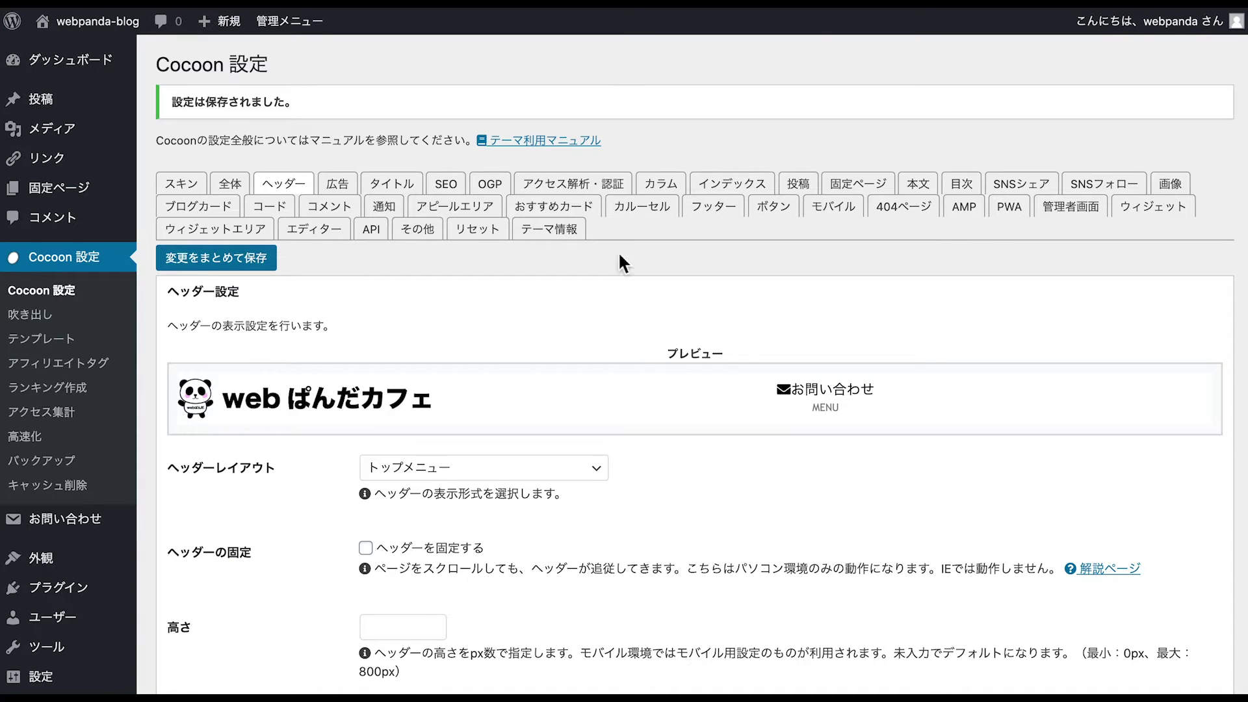
- Switch the header layout to トップメニュー（右寄せ）, save the changes and check the menu position on the site
scroll(618, 259, down, 9)
scroll(634, 349, up, 5)
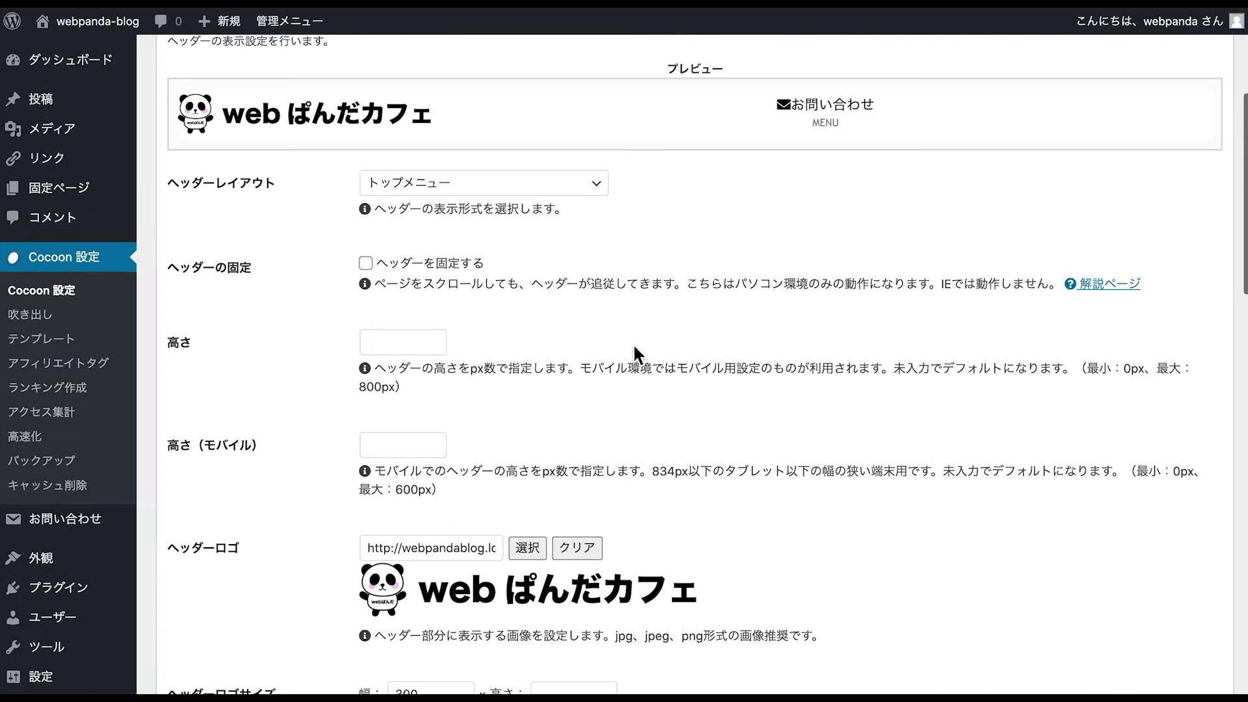
click(571, 187)
click(562, 210)
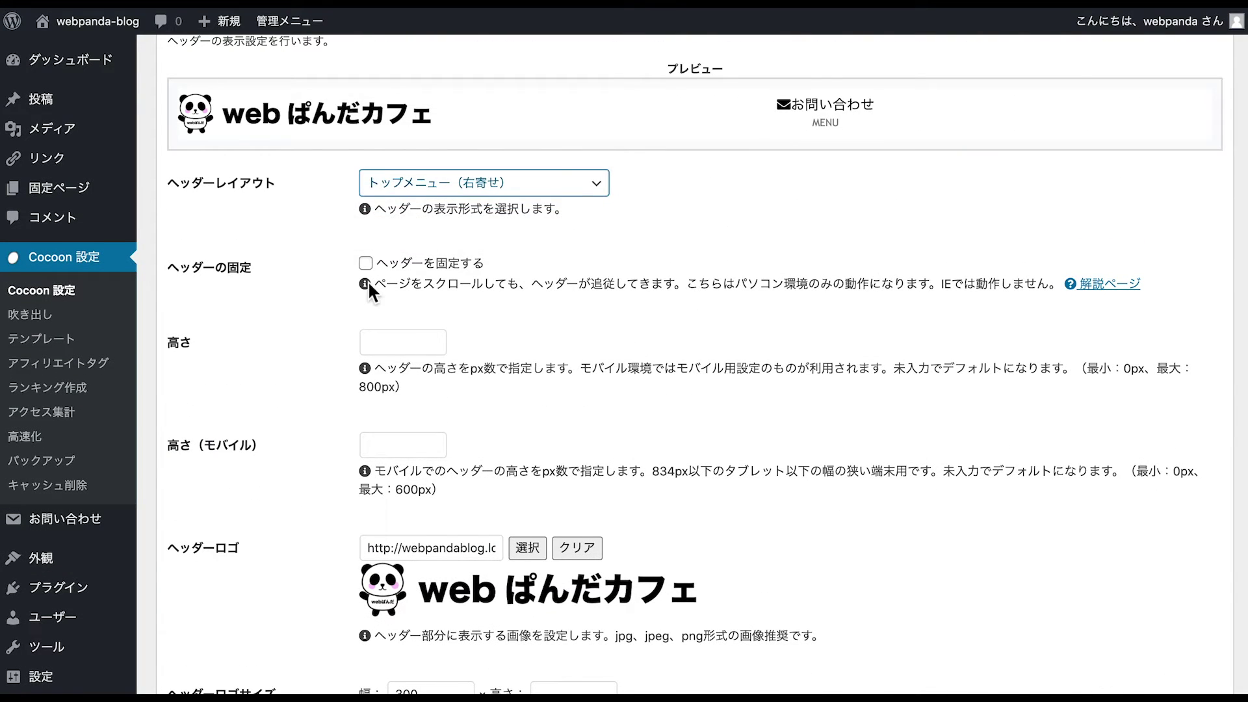
scroll(368, 279, down, 15)
click(245, 621)
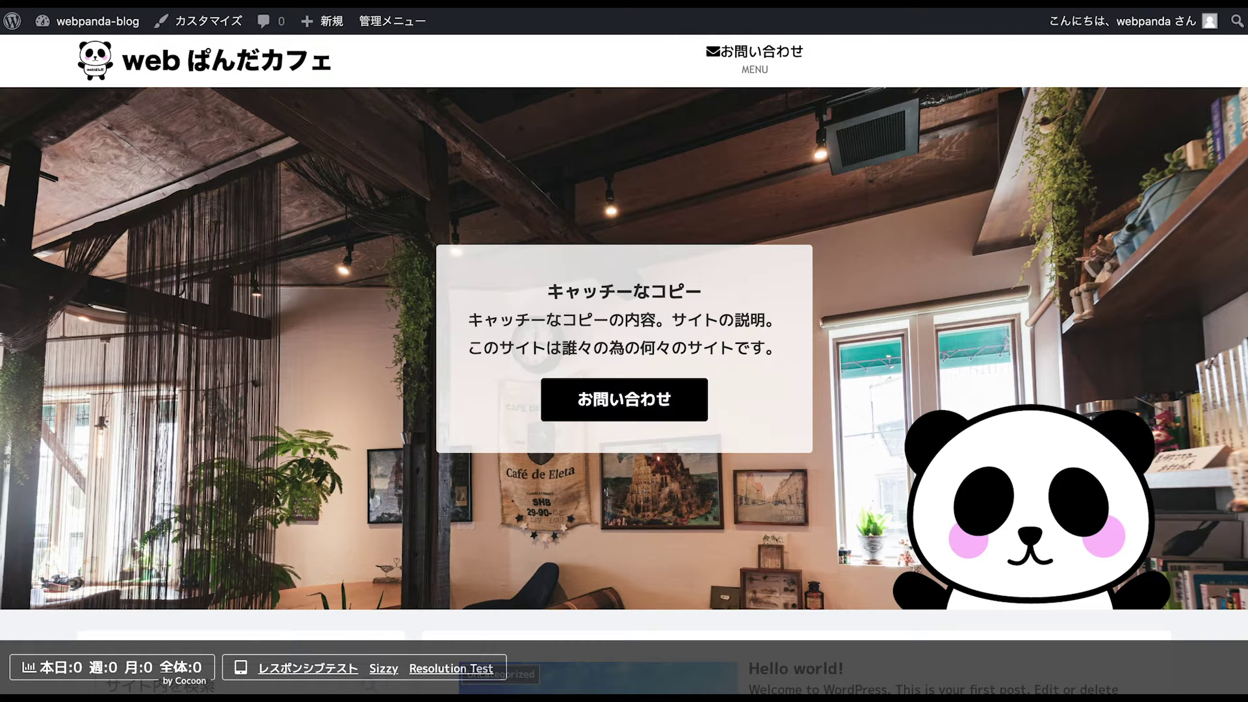
mouse_move(1144, 21)
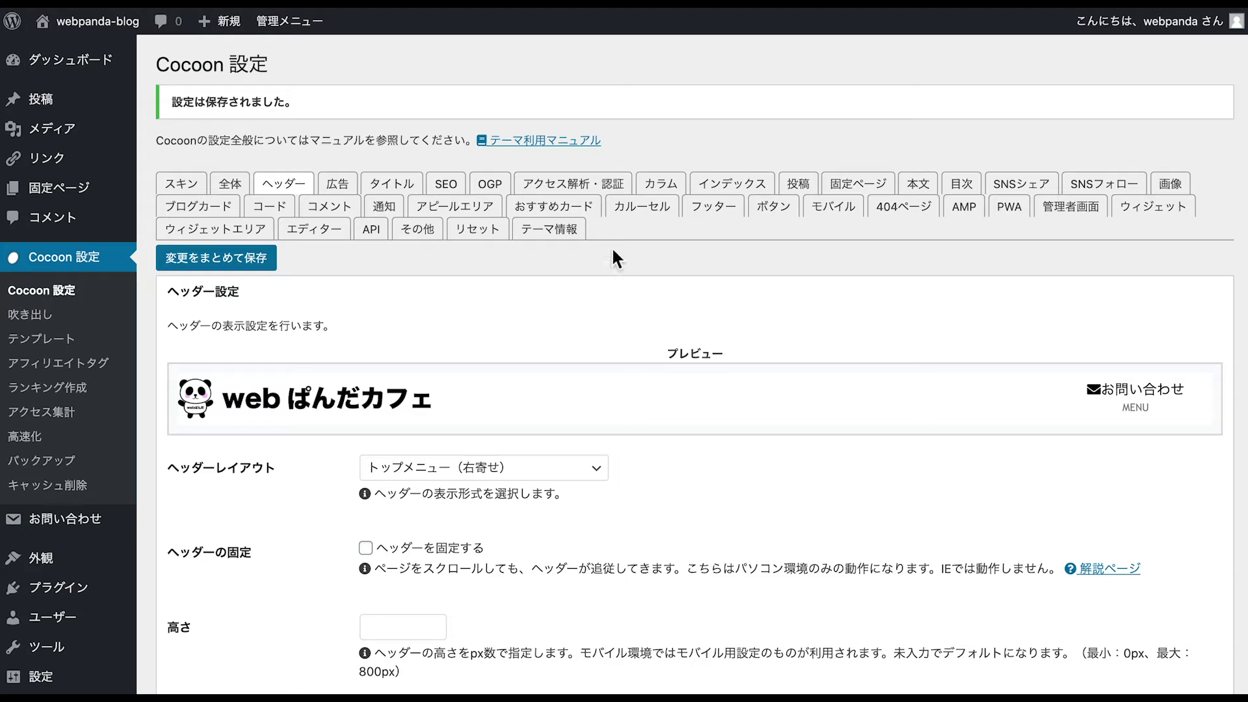
- Set the header layout back to センターロゴ（デフォルト）
scroll(618, 273, down, 5)
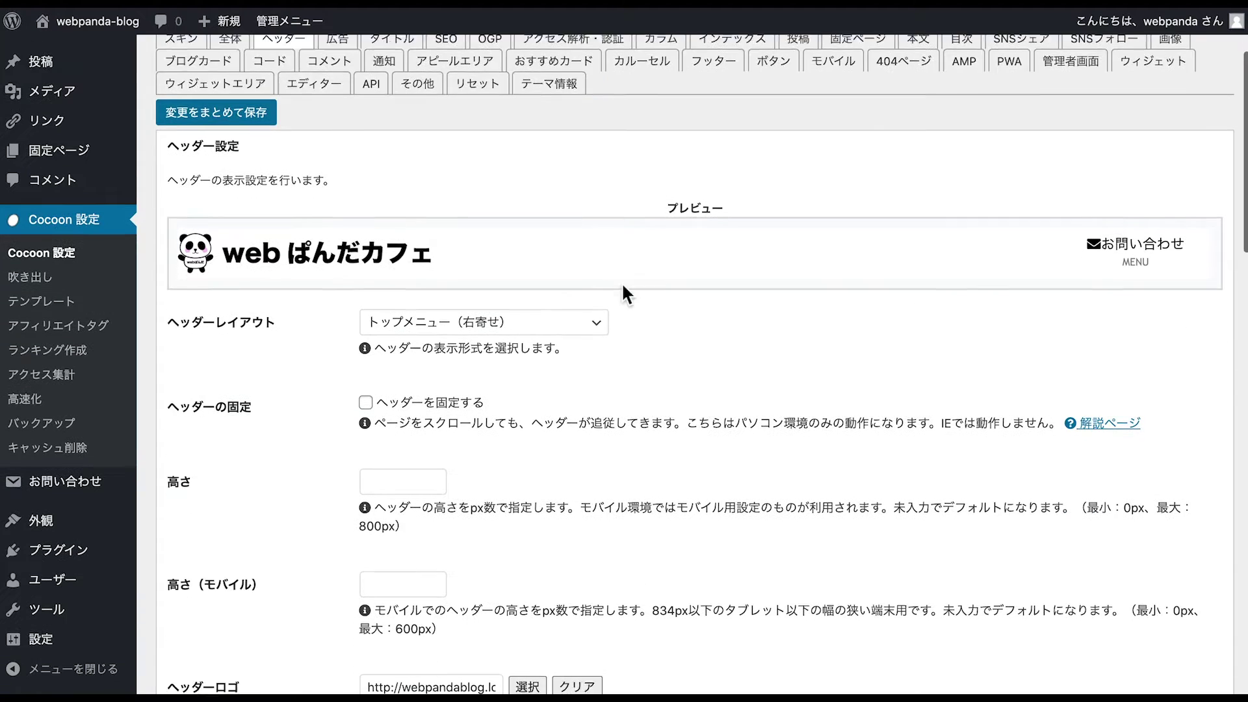
click(588, 286)
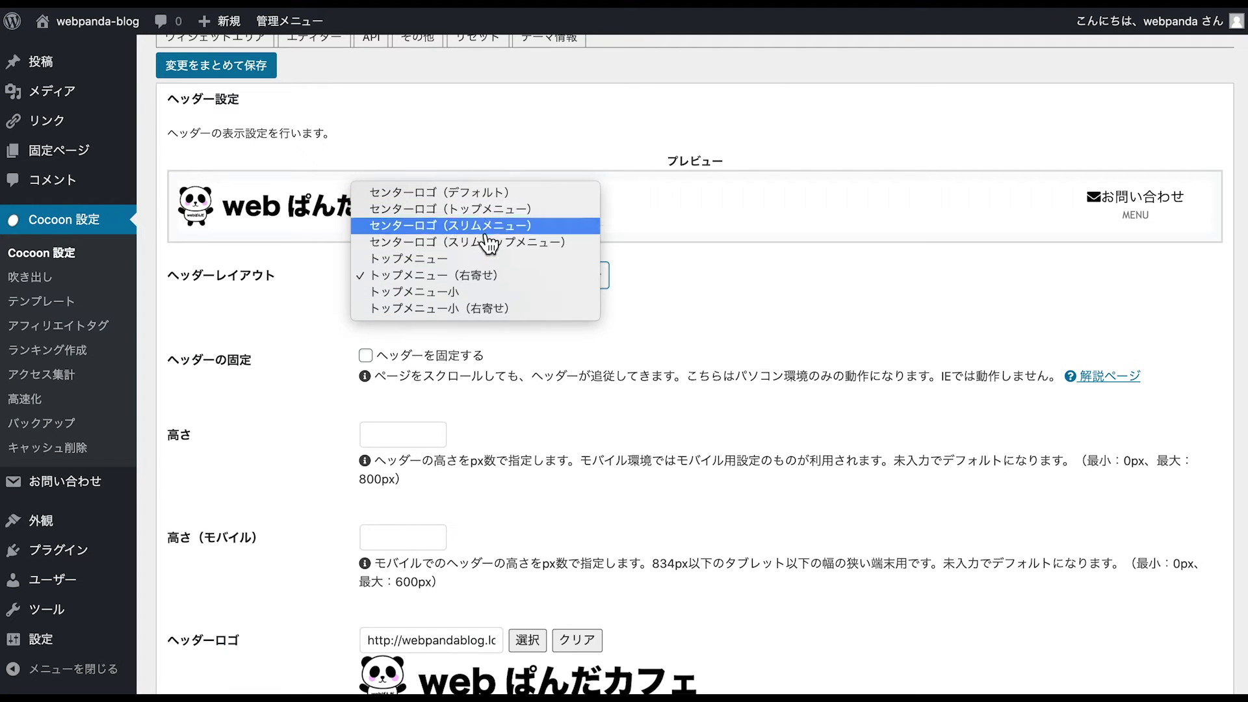
click(489, 193)
click(507, 354)
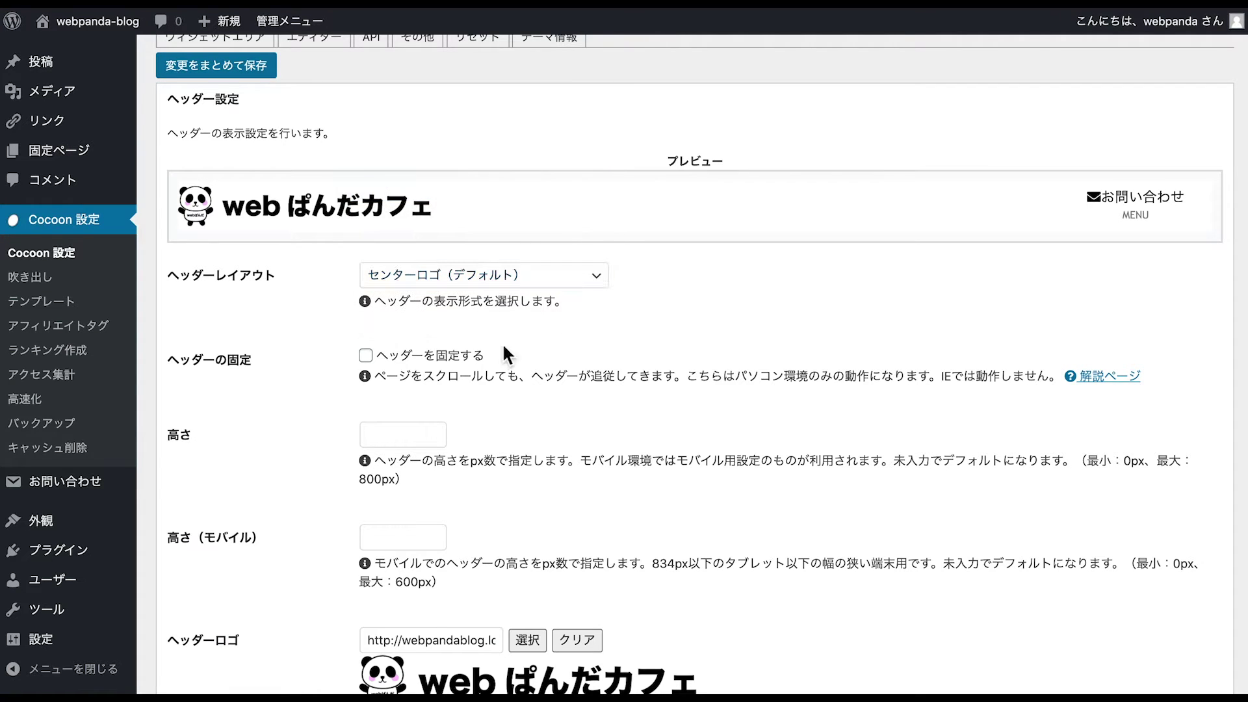
- Enable the ヘッダーを固定する option and save the header settings
scroll(507, 354, down, 2)
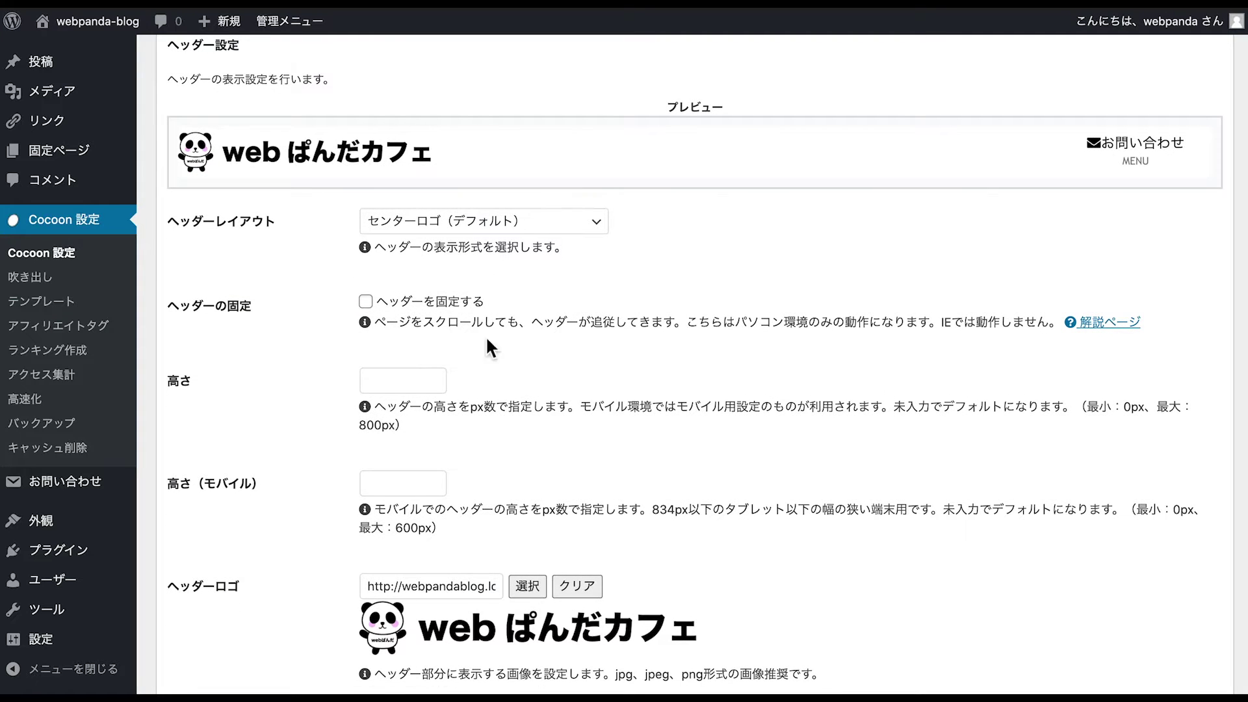
click(379, 311)
scroll(312, 422, down, 20)
click(216, 620)
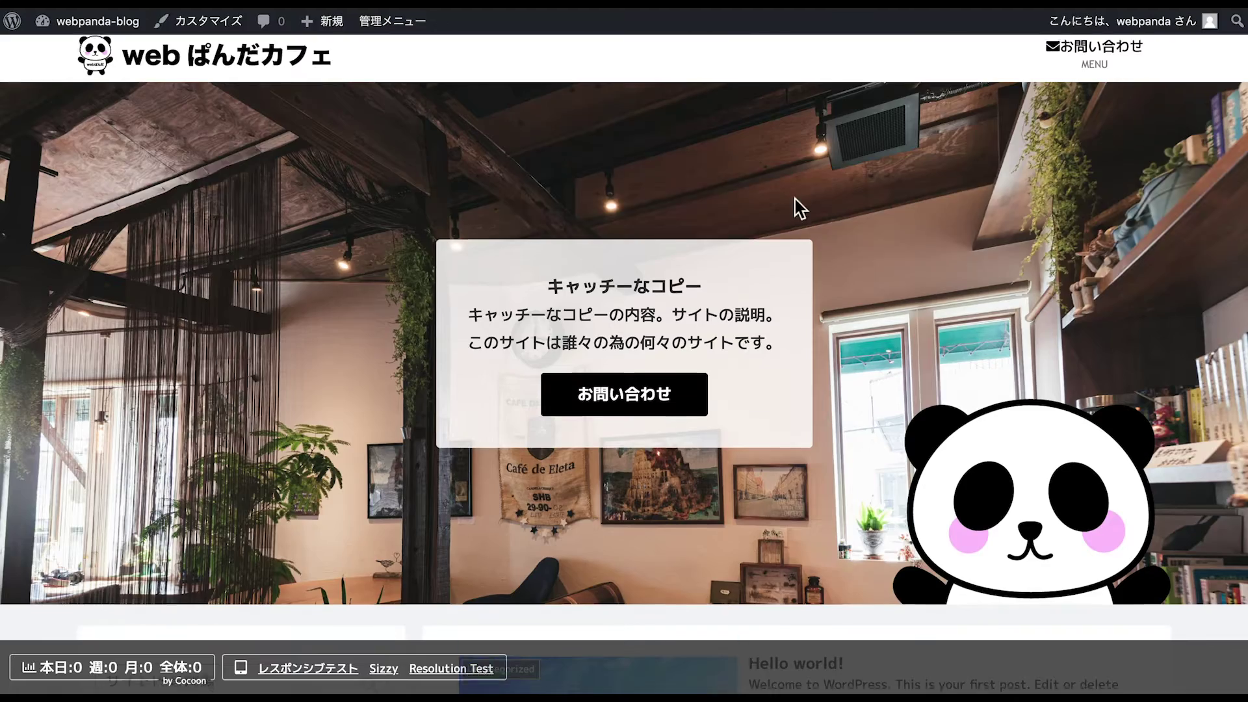
- Examine how the fixed header behaves on the live front page between its hero image and its footer
scroll(794, 196, down, 3)
scroll(795, 199, up, 1)
scroll(794, 199, down, 1)
scroll(794, 199, up, 1)
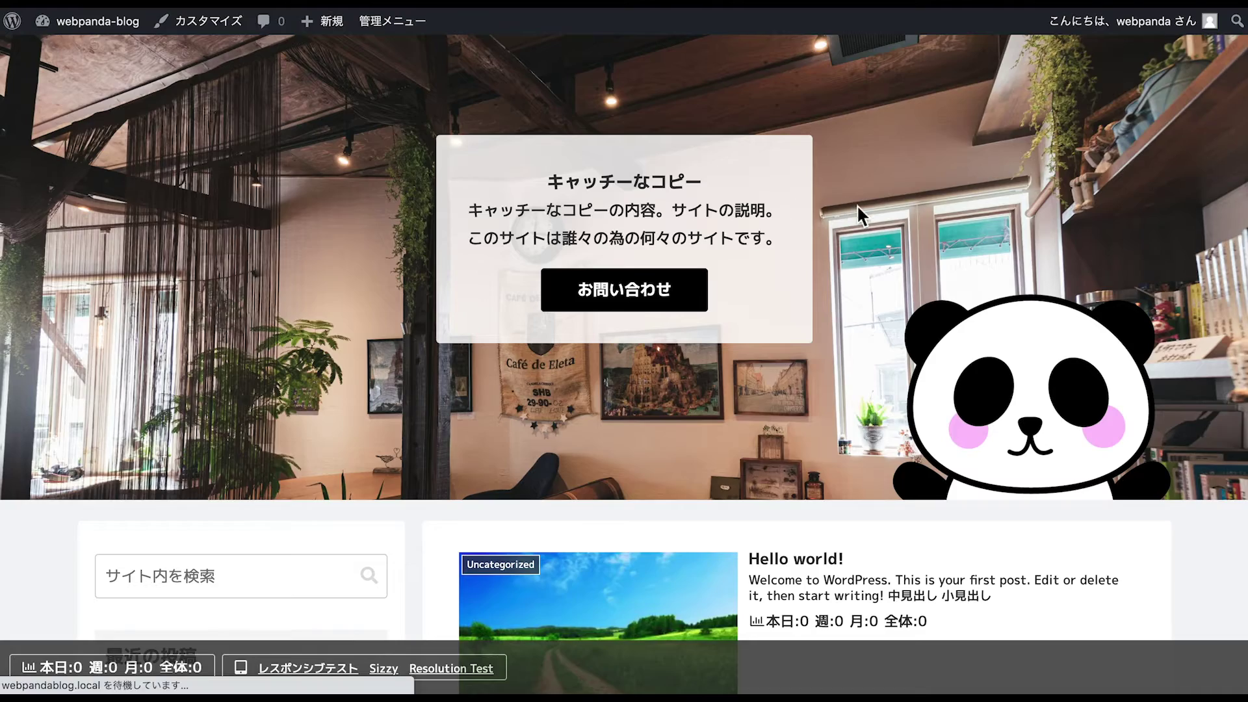
scroll(858, 206, up, 3)
scroll(861, 215, down, 1)
scroll(856, 204, down, 10)
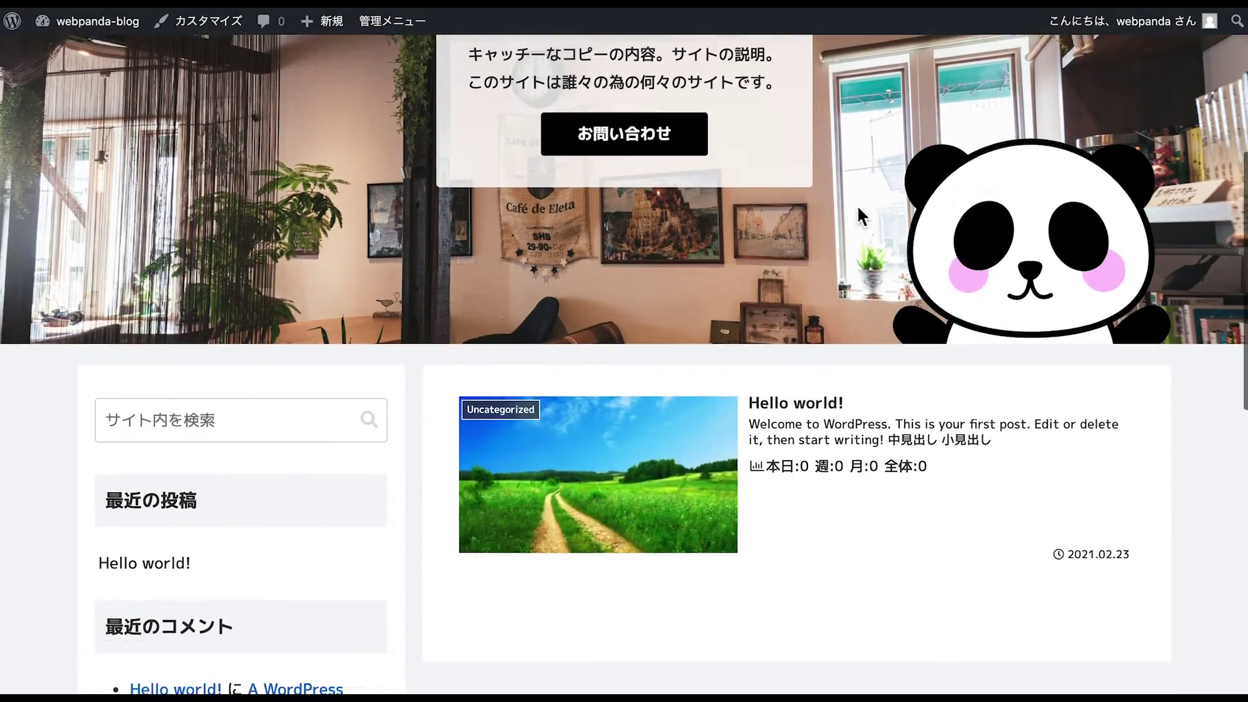
scroll(857, 204, up, 15)
scroll(856, 204, down, 3)
scroll(857, 204, down, 10)
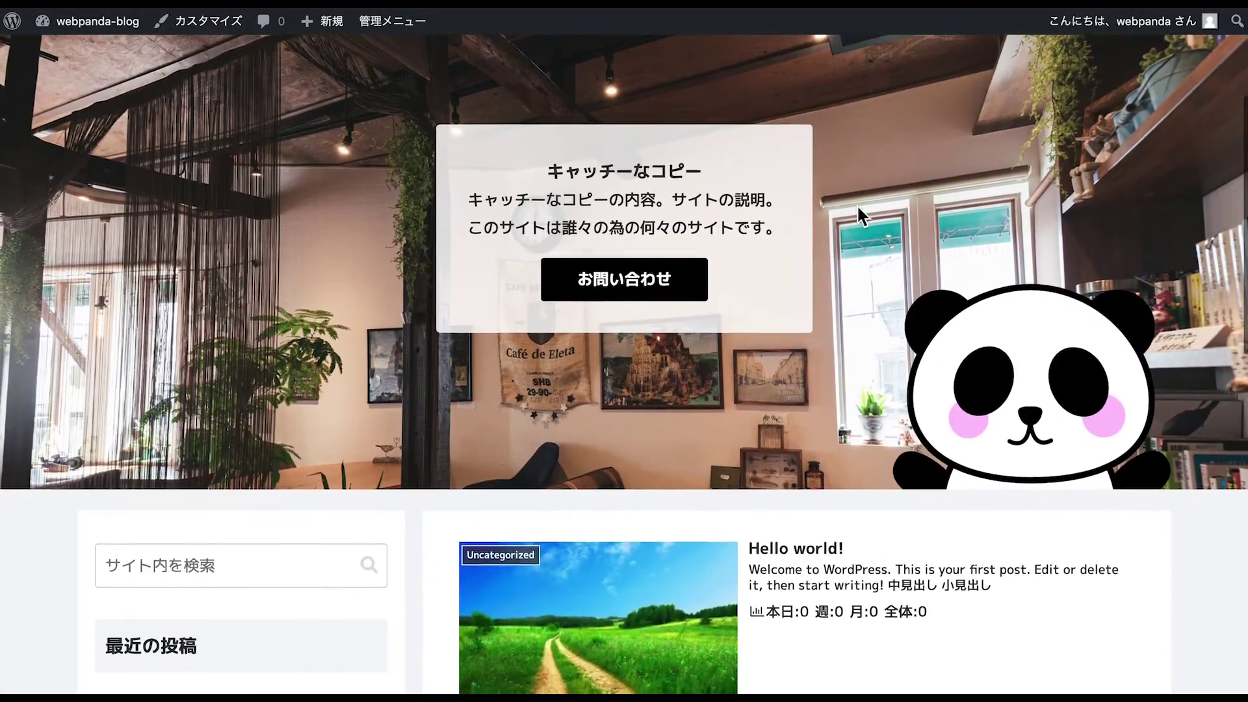
scroll(856, 204, up, 15)
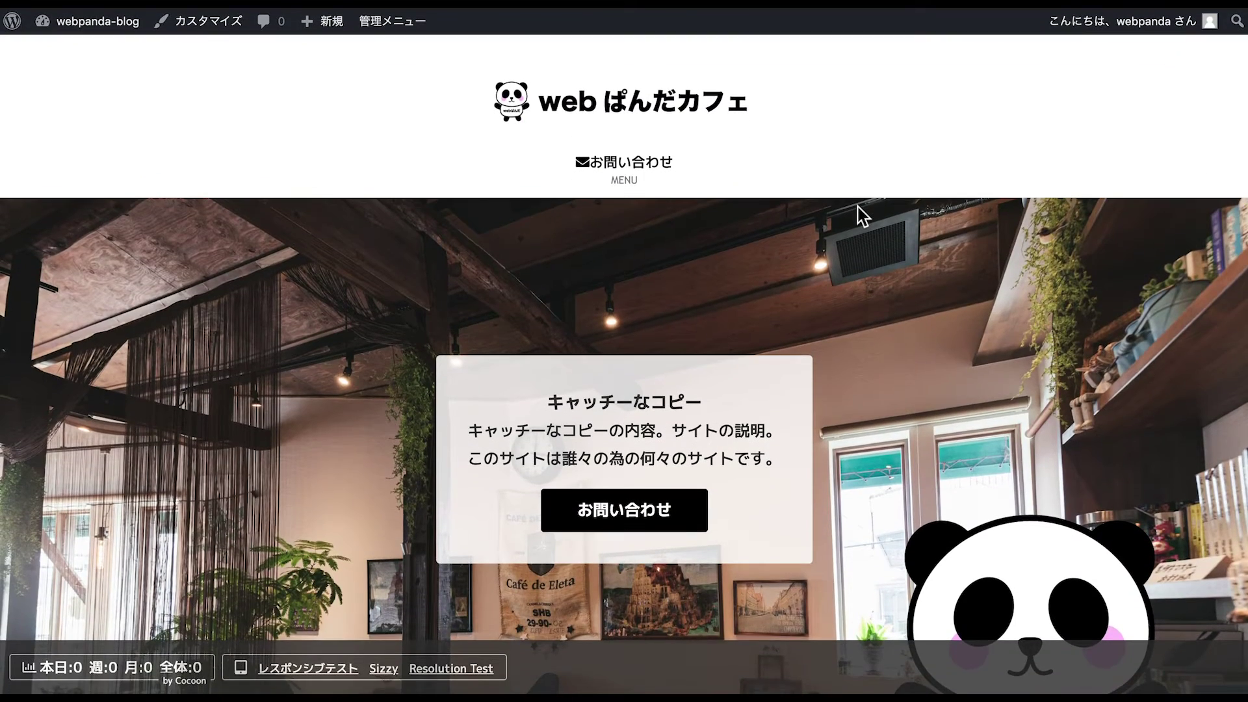
scroll(788, 190, down, 2)
scroll(782, 185, down, 10)
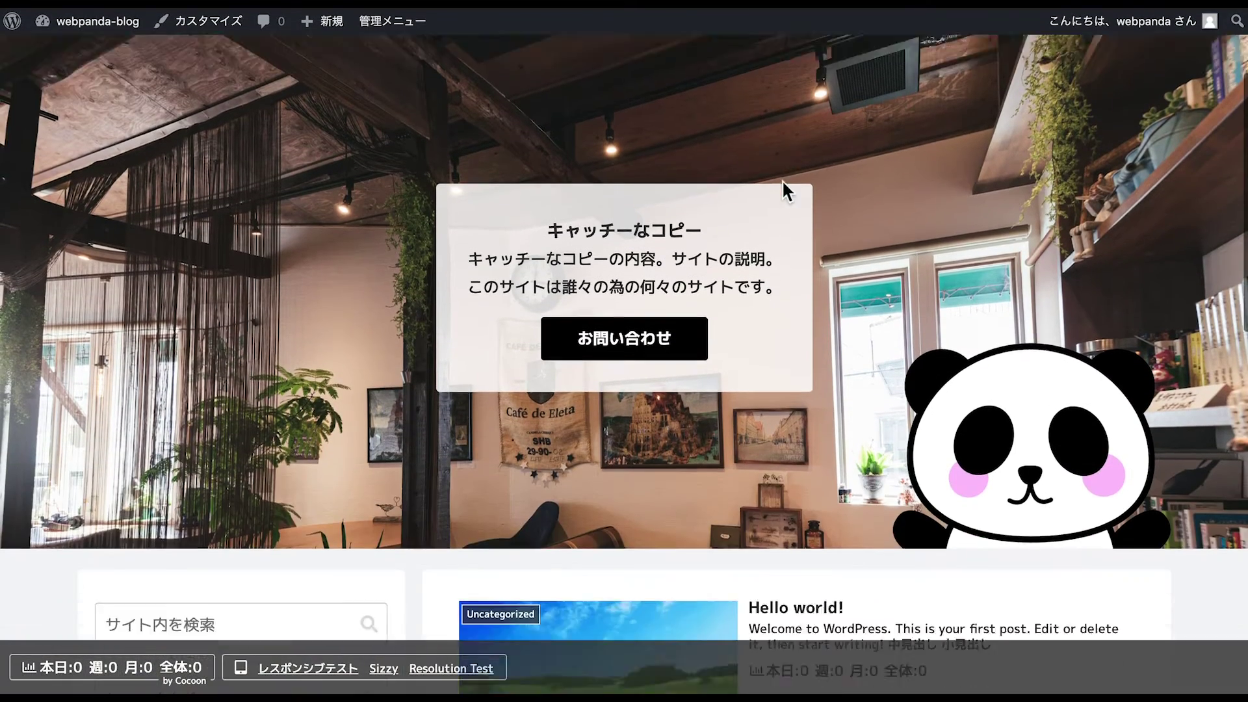
scroll(782, 186, up, 15)
scroll(782, 179, down, 10)
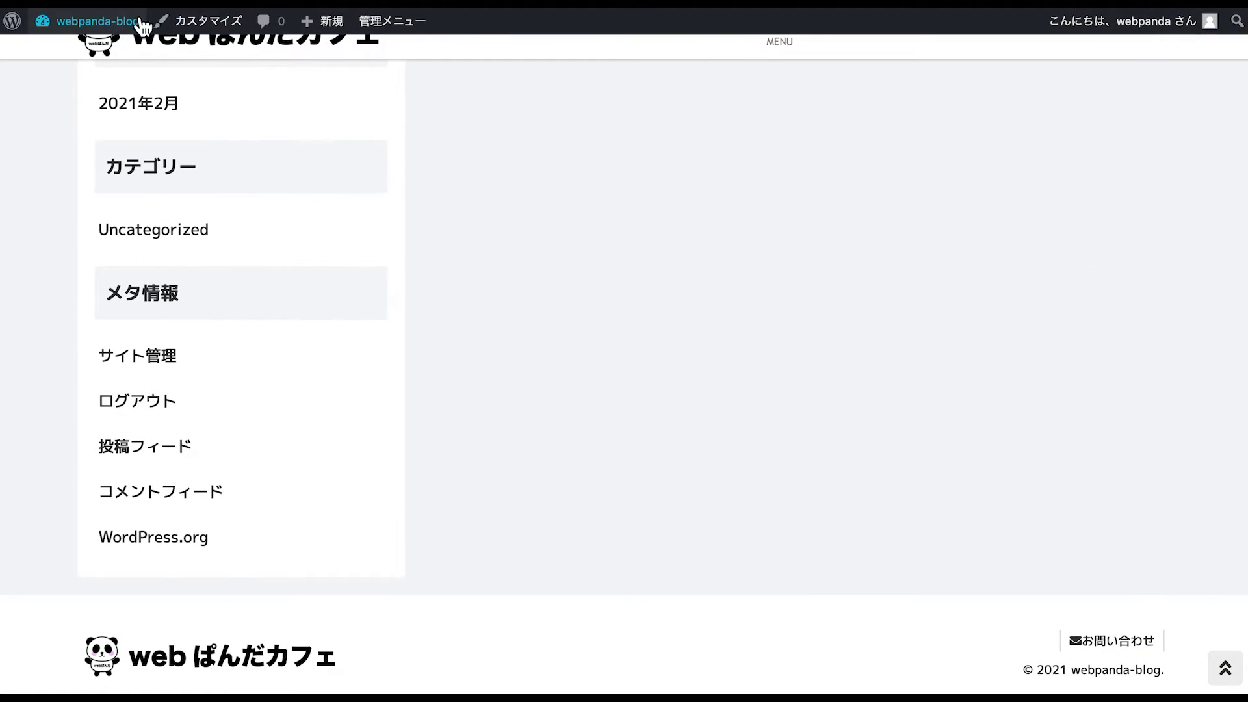
mouse_move(403, 36)
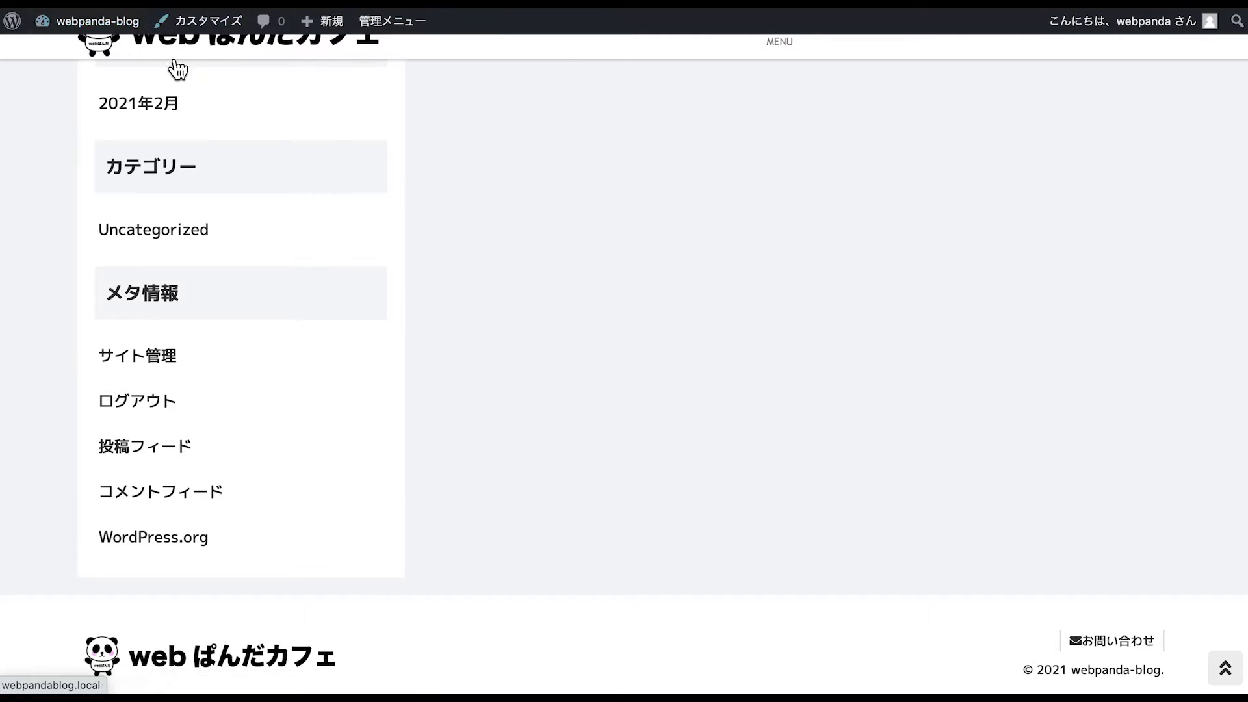
scroll(434, 156, up, 15)
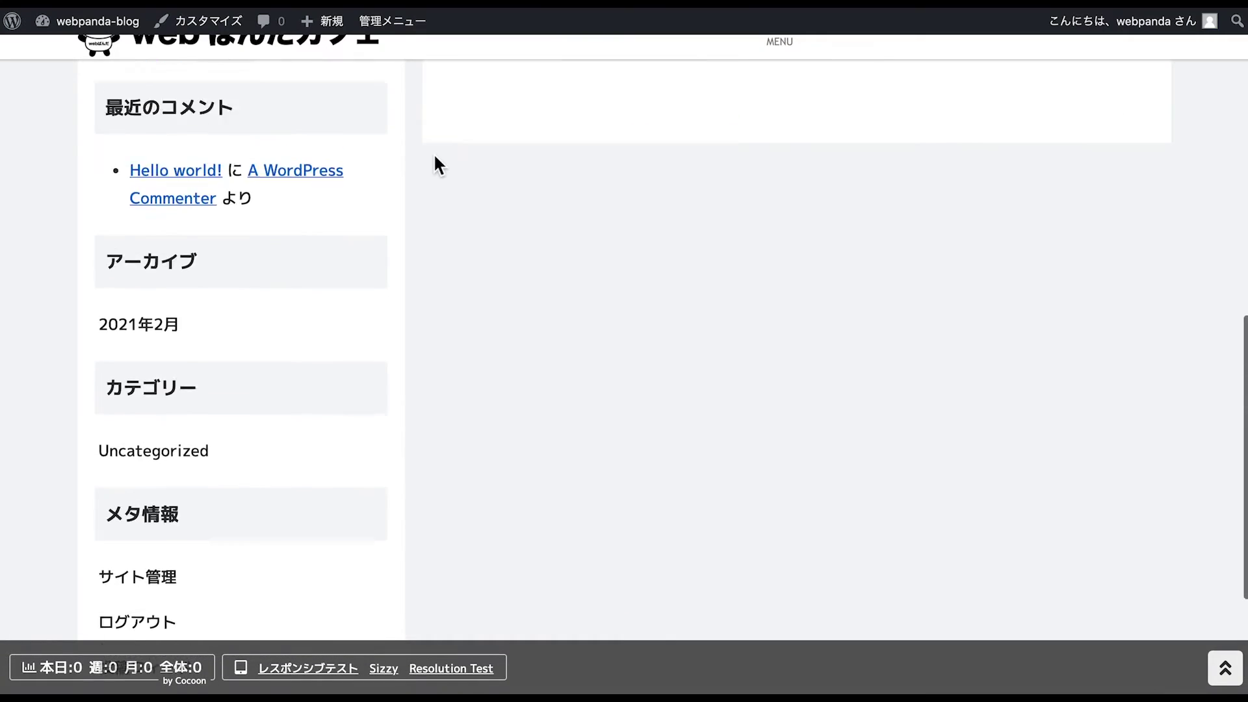
scroll(434, 154, up, 5)
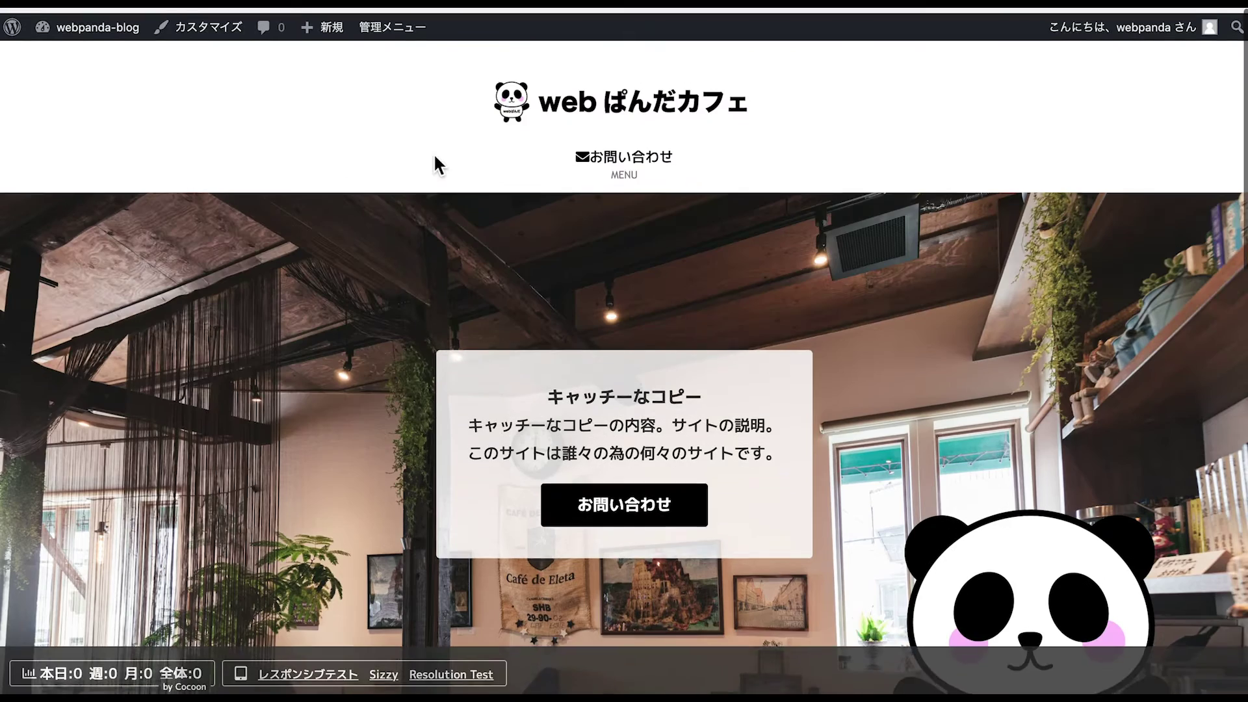
scroll(434, 154, down, 10)
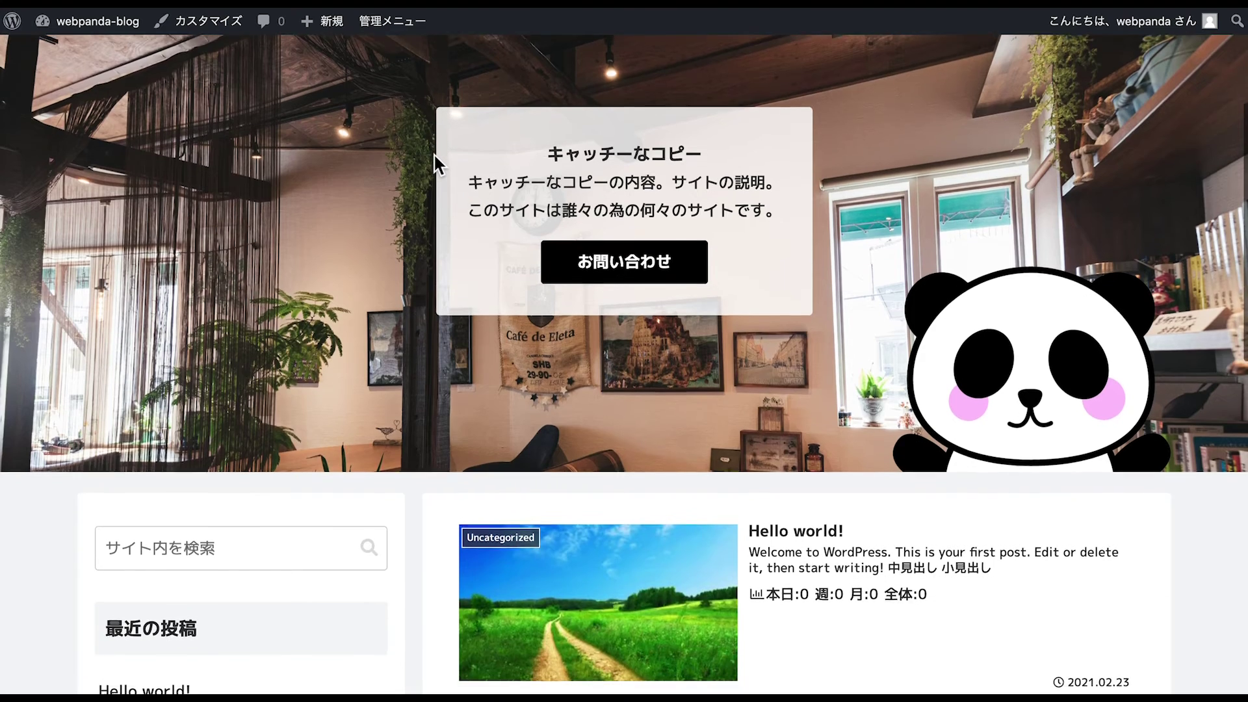
scroll(434, 155, down, 4)
scroll(434, 156, up, 5)
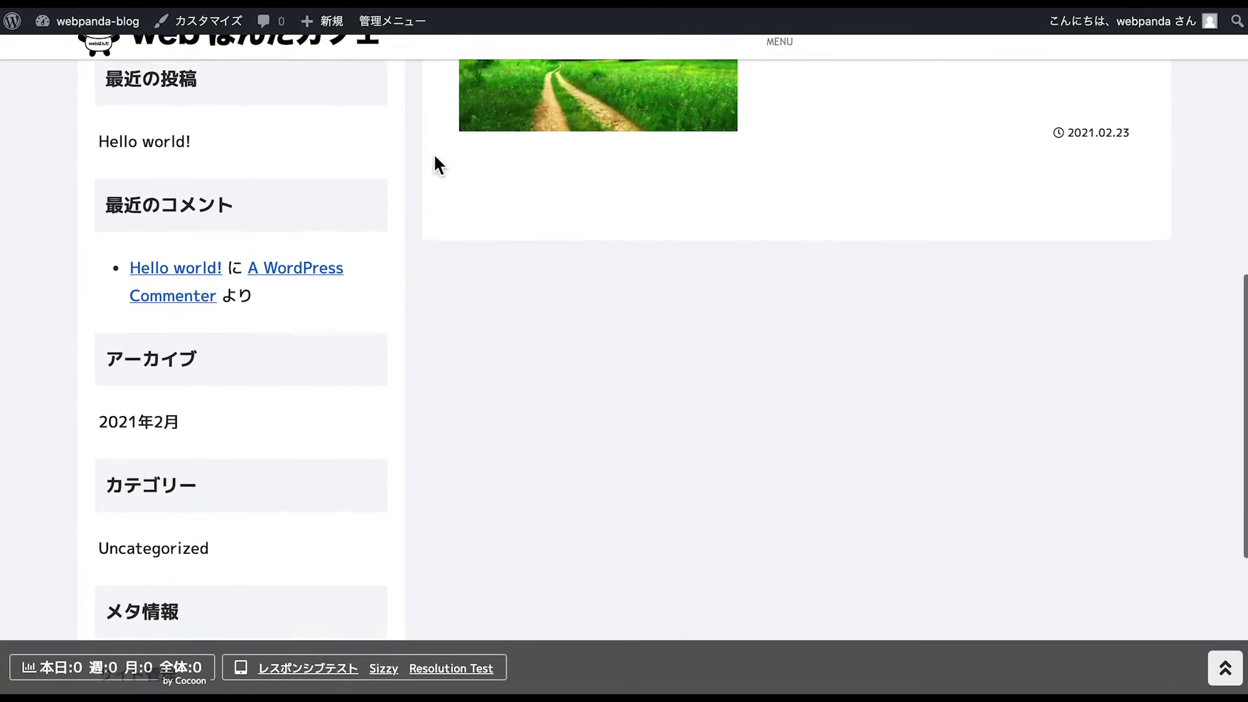
click(239, 51)
scroll(421, 263, down, 6)
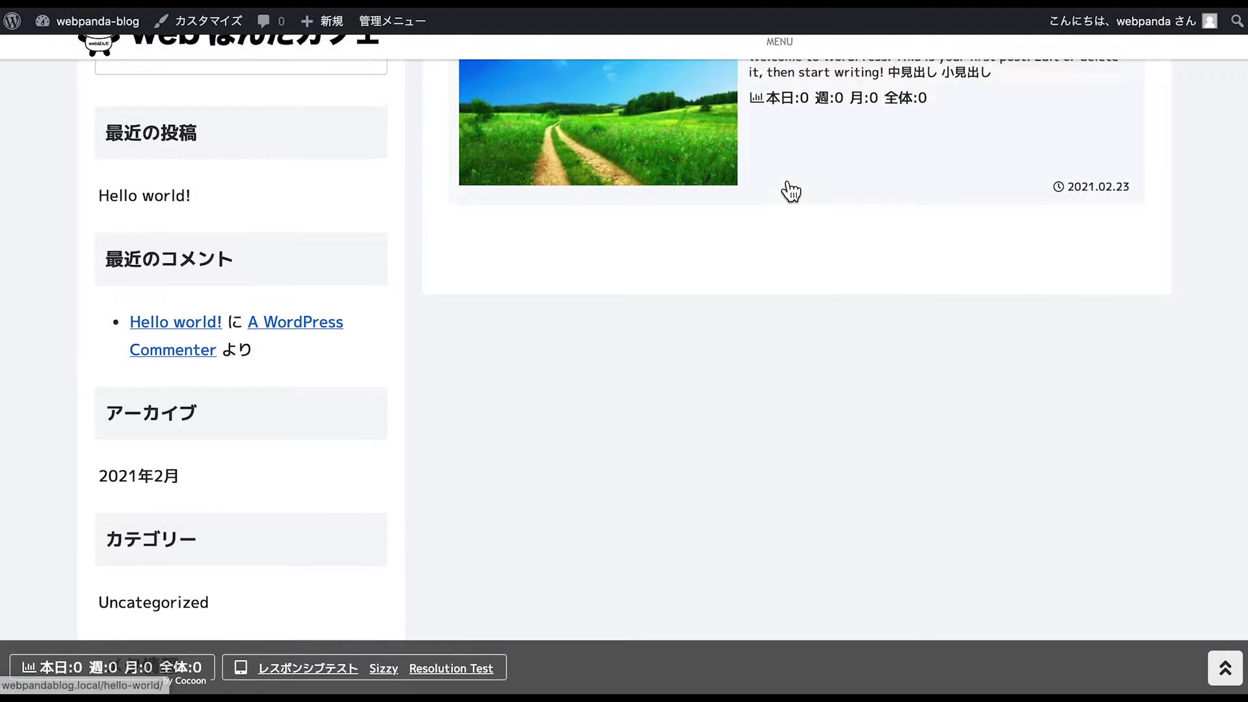
scroll(782, 189, up, 10)
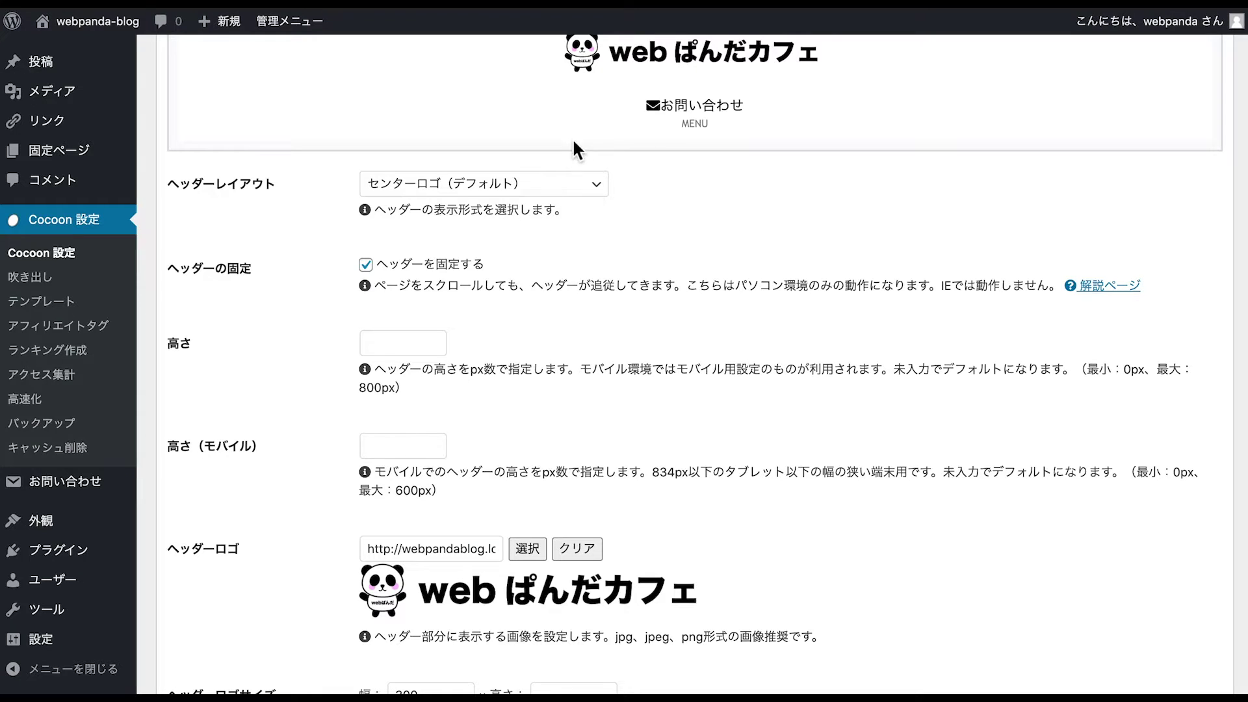
- Switch the header layout to トップメニュー, save the changes and reload the live front page to check it
click(578, 188)
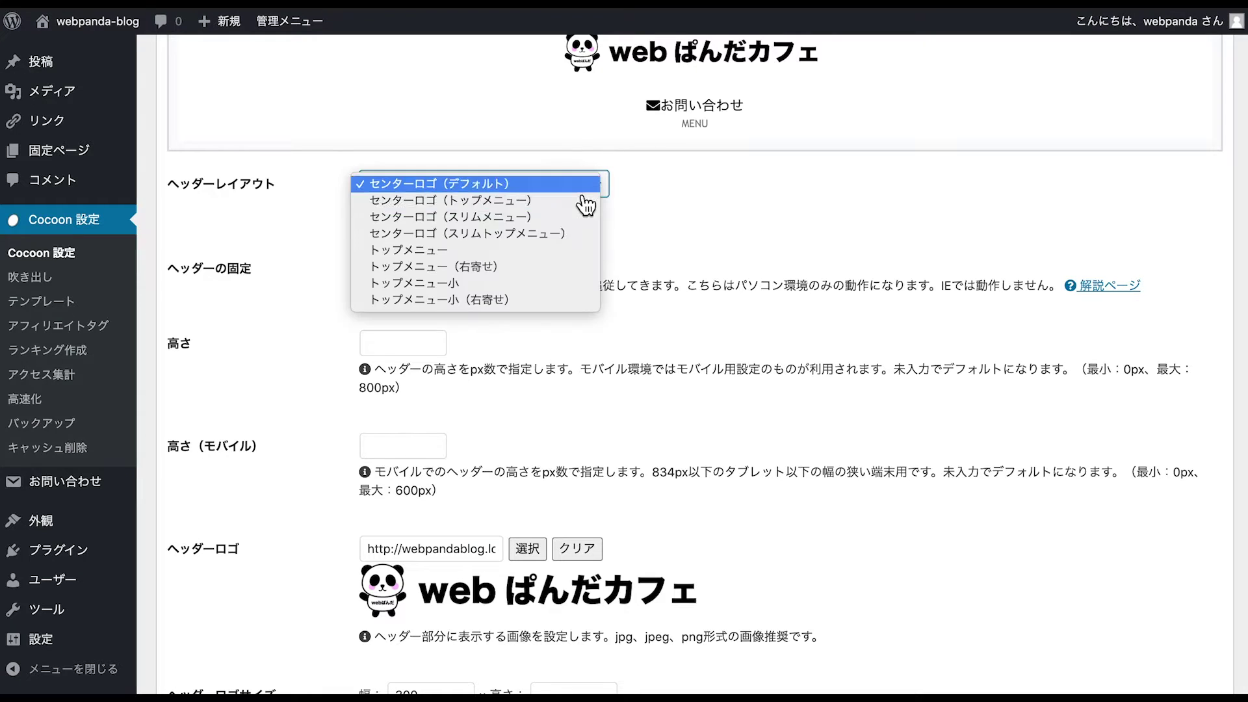
click(541, 251)
scroll(479, 364, down, 20)
click(261, 623)
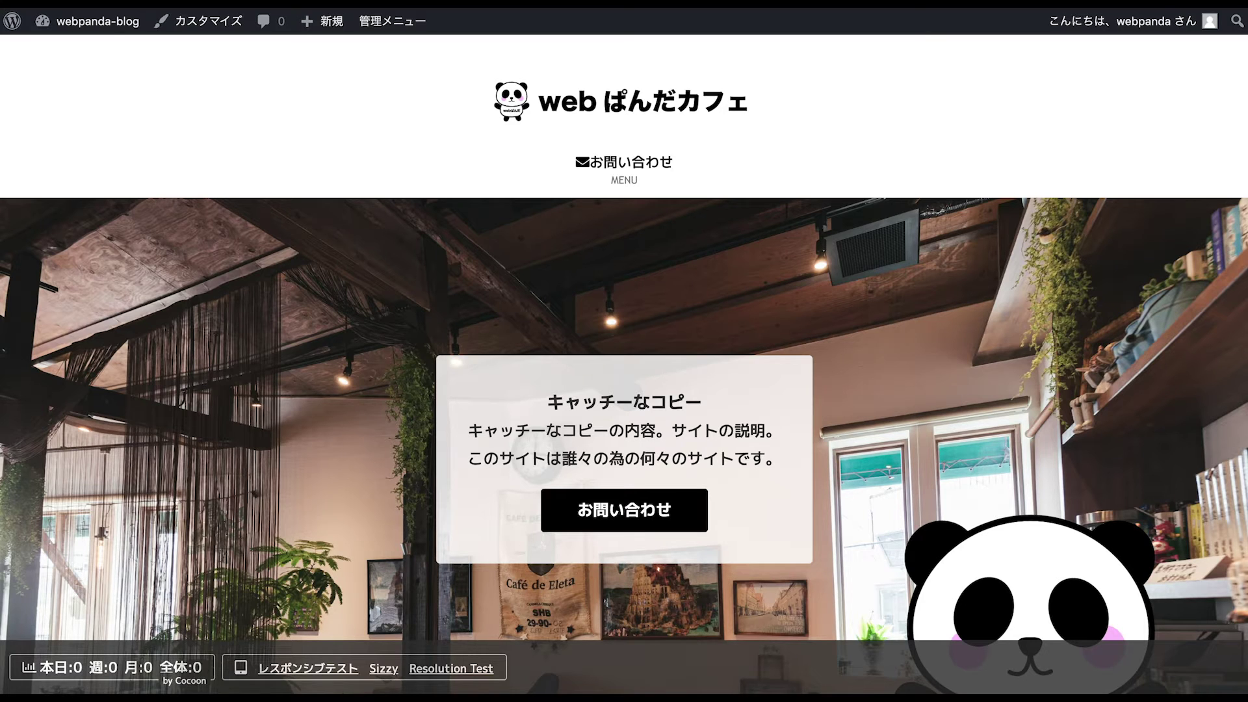
key(super+r)
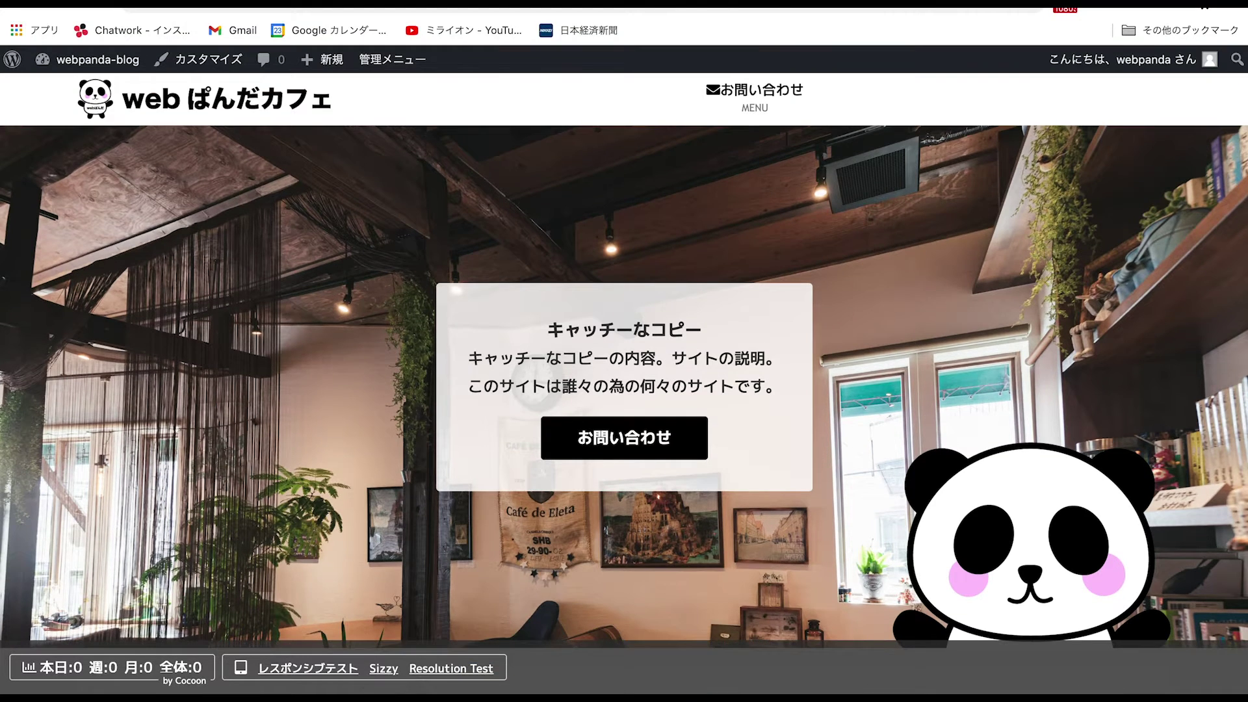
- Set the header height (高さ) to 80 px, save the changes and check the header on the live site
click(322, 3)
scroll(563, 335, down, 7)
click(425, 232)
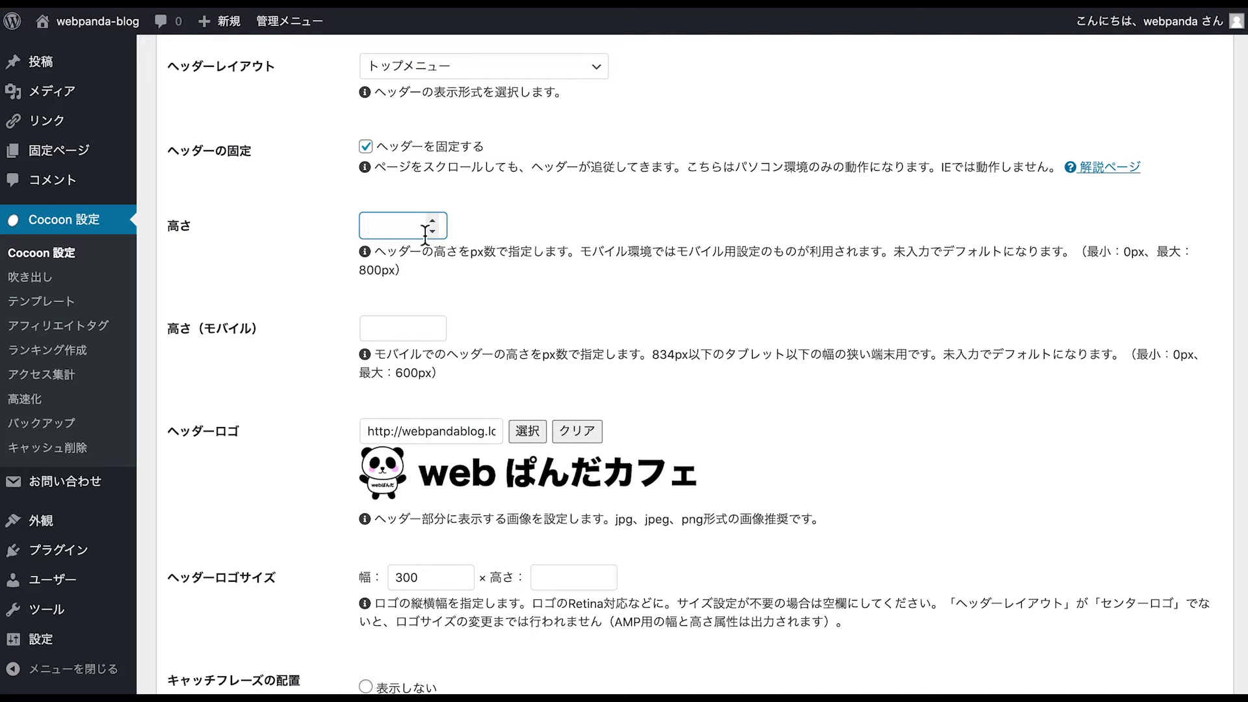
scroll(326, 286, down, 15)
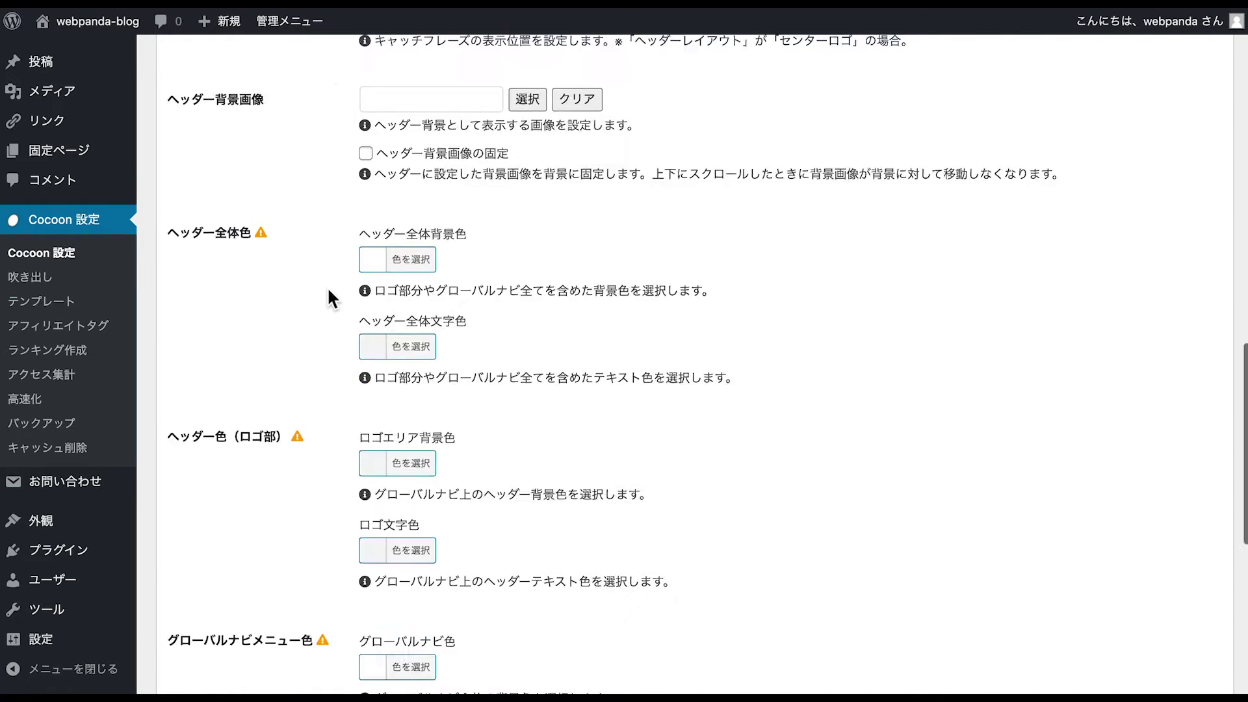
click(244, 625)
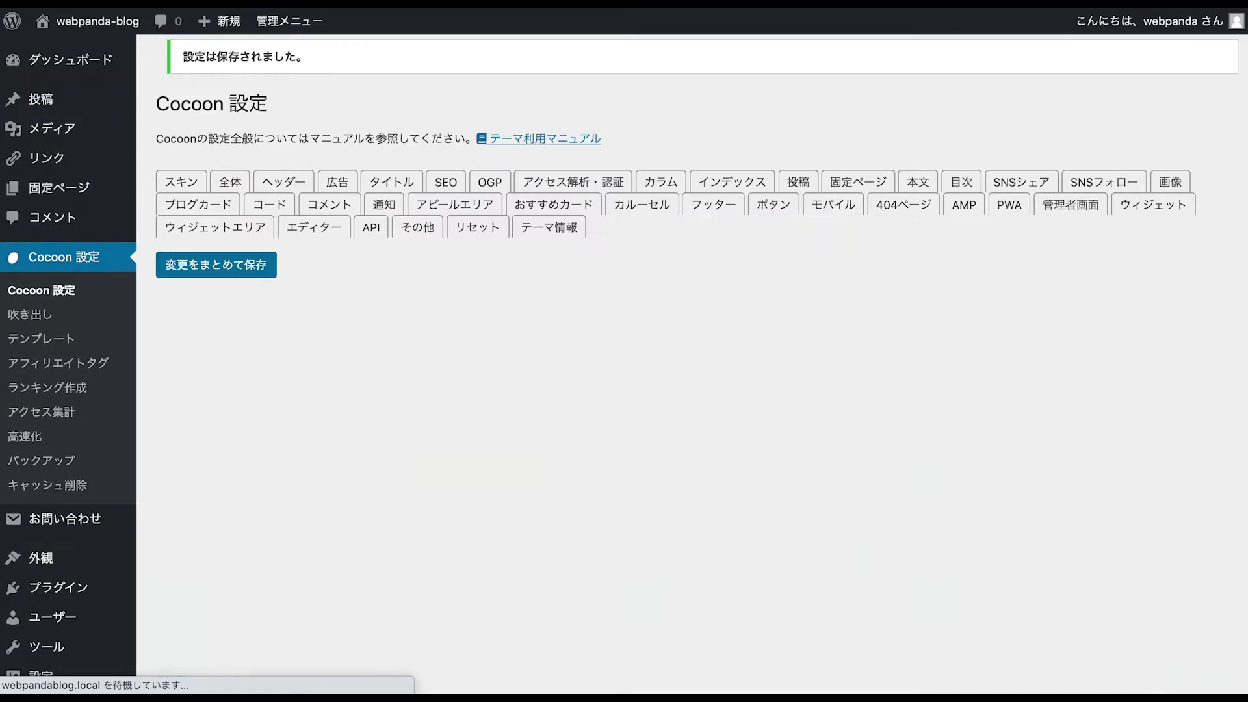
click(845, 5)
key(super+r)
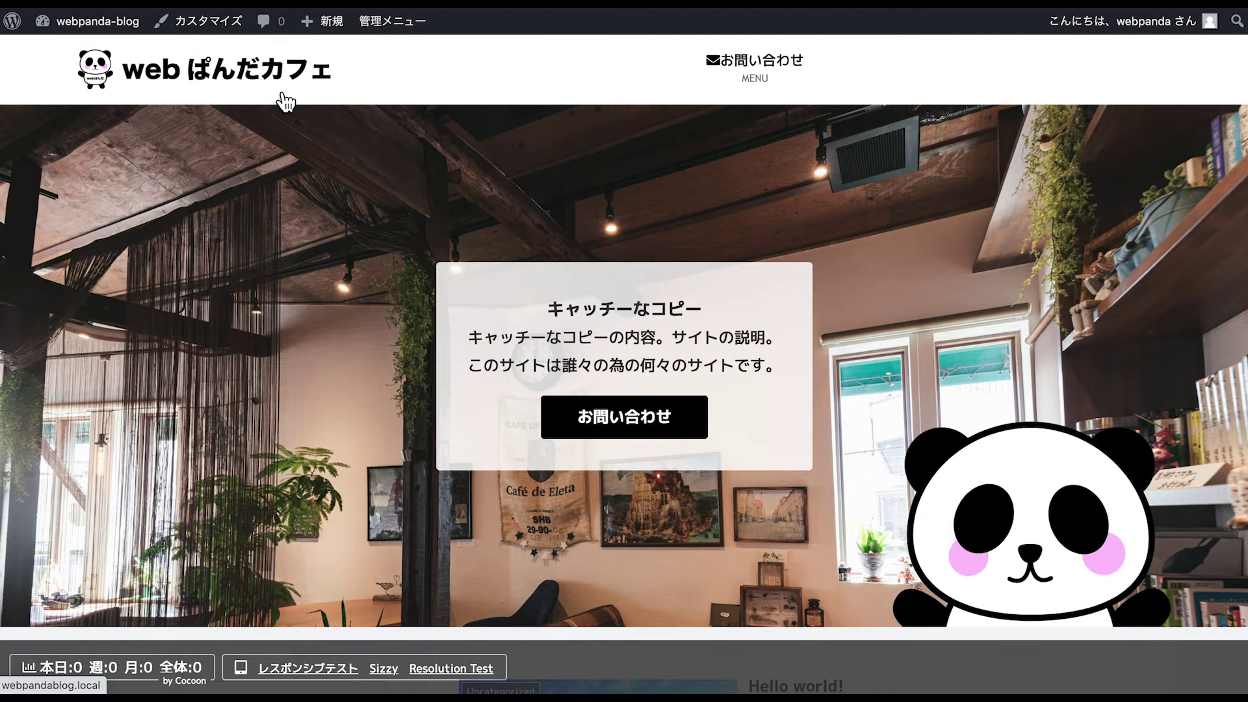
scroll(750, 97, down, 10)
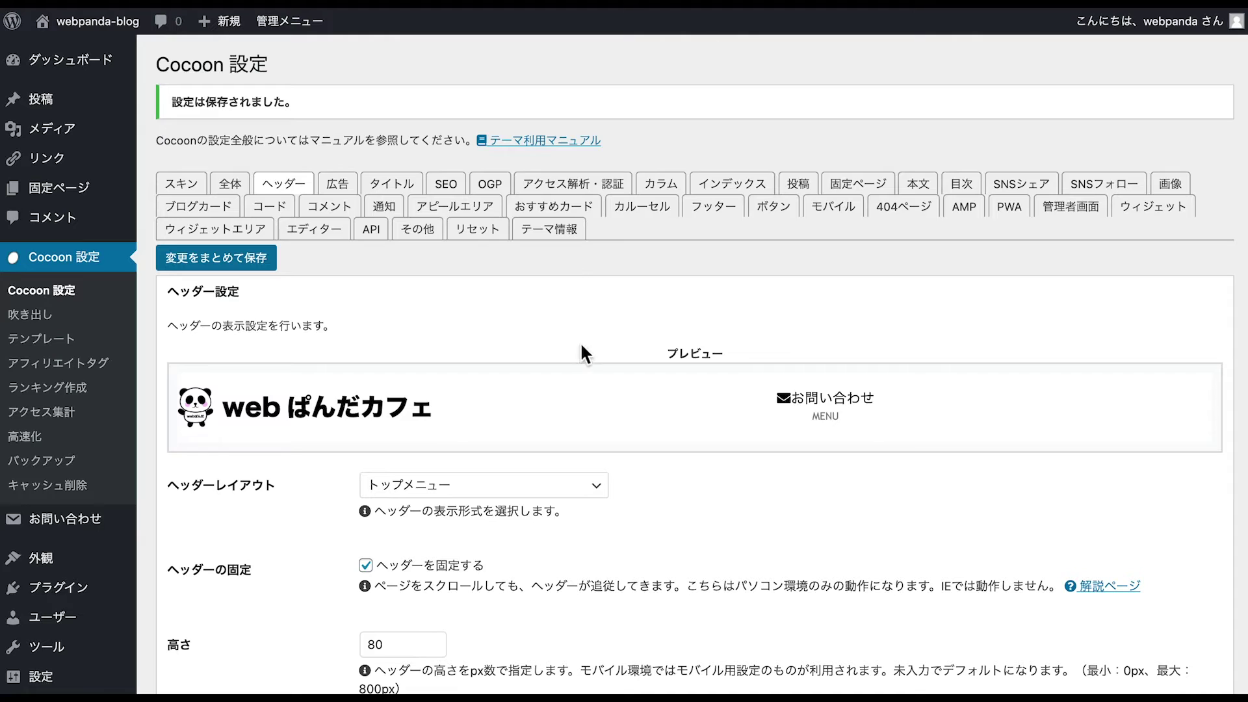
- Clear the width of the header logo size, save the changes and view the logo on the live site
scroll(584, 352, down, 5)
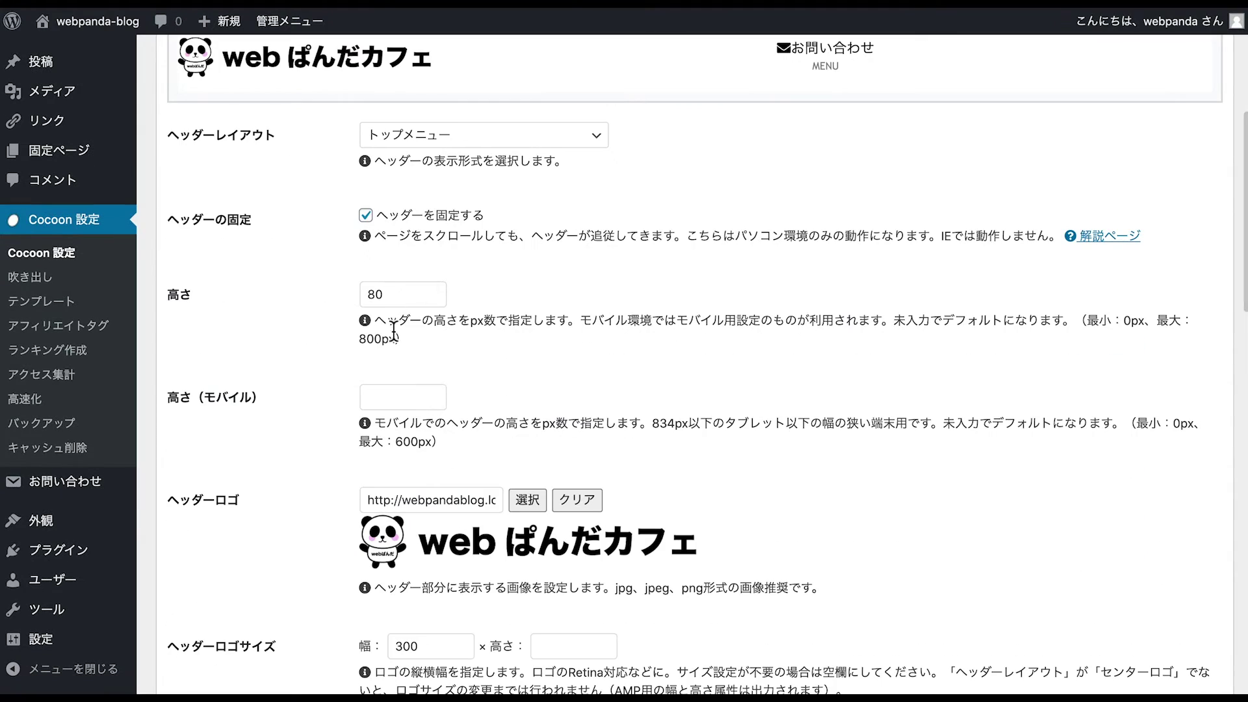
scroll(453, 300, down, 3)
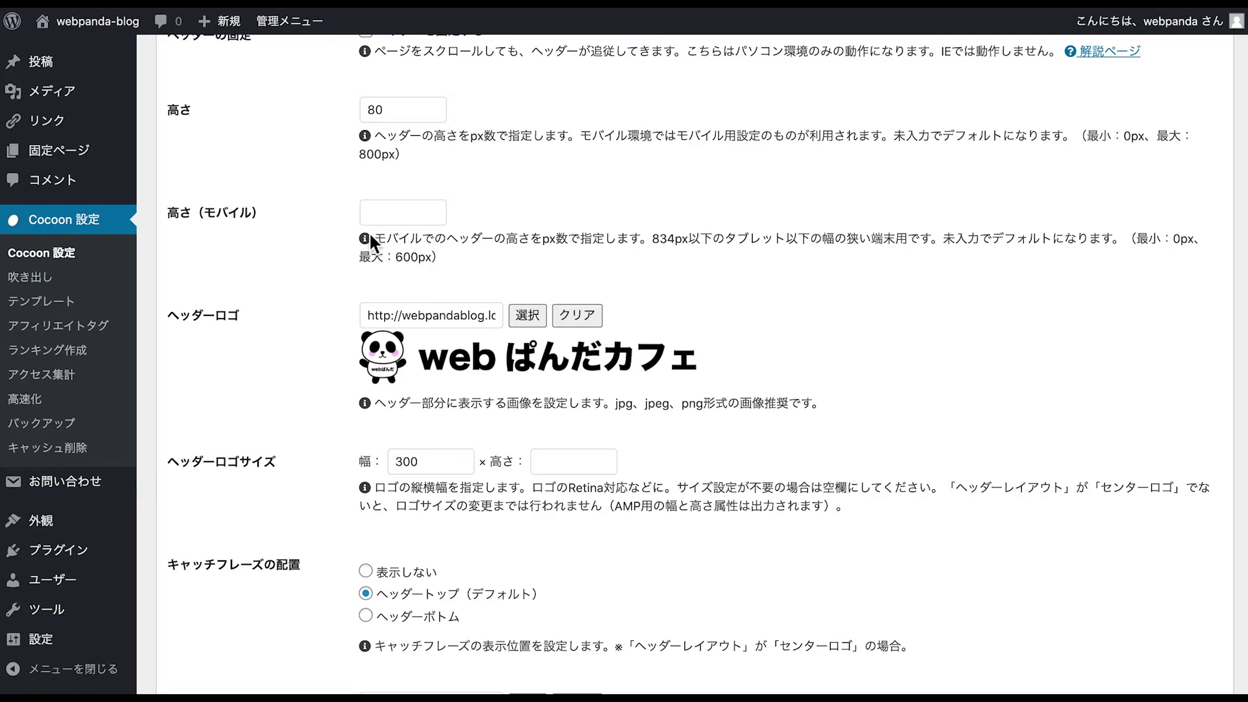
scroll(618, 283, down, 4)
scroll(617, 280, up, 2)
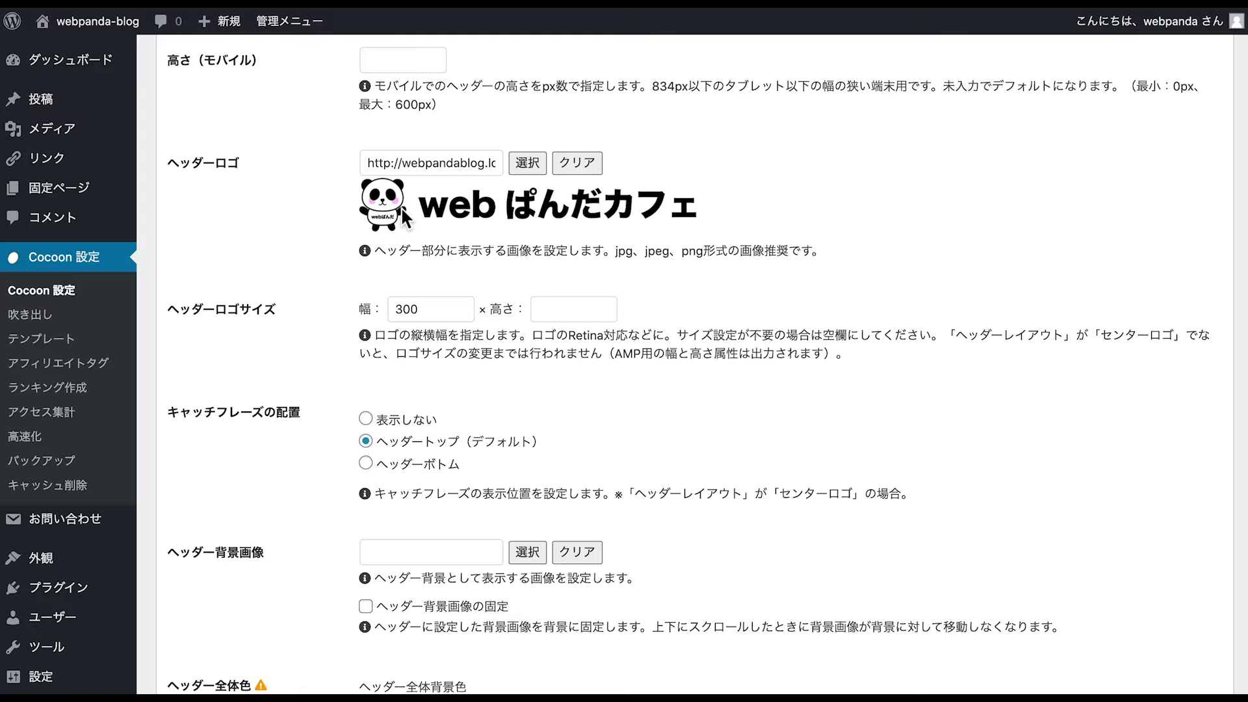
drag(425, 318, 326, 313)
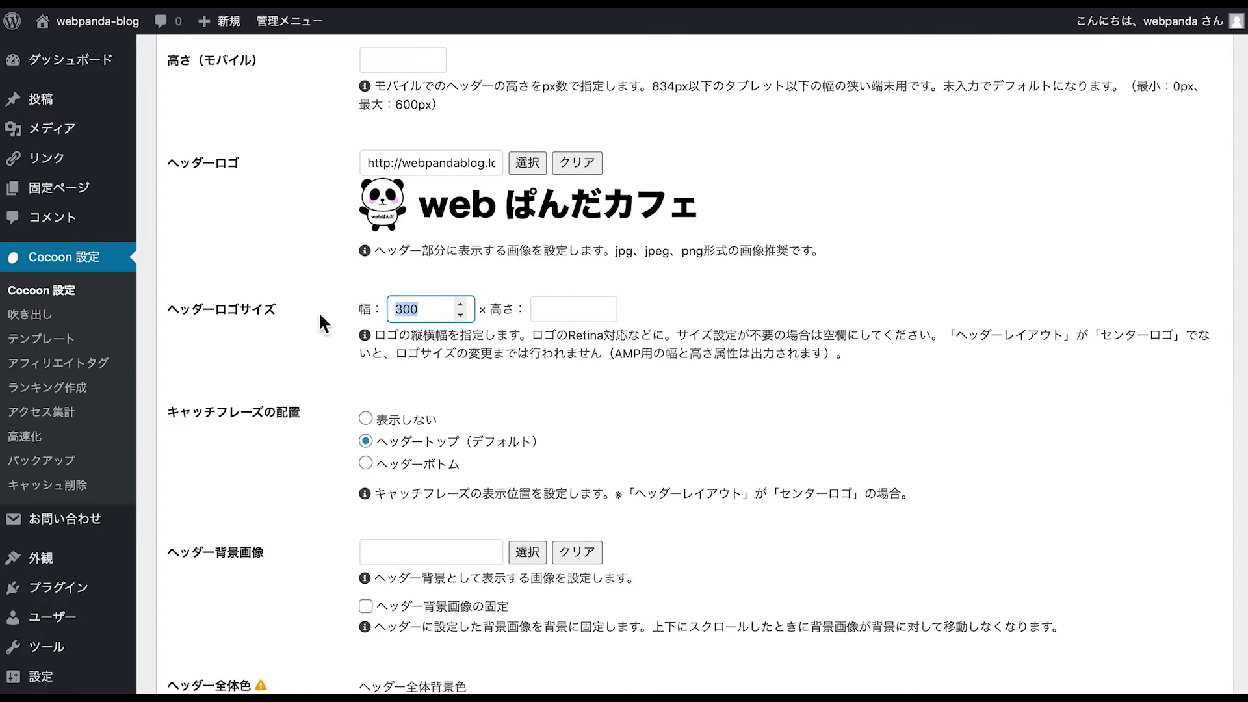
key(BackSpace)
scroll(317, 322, down, 15)
click(218, 620)
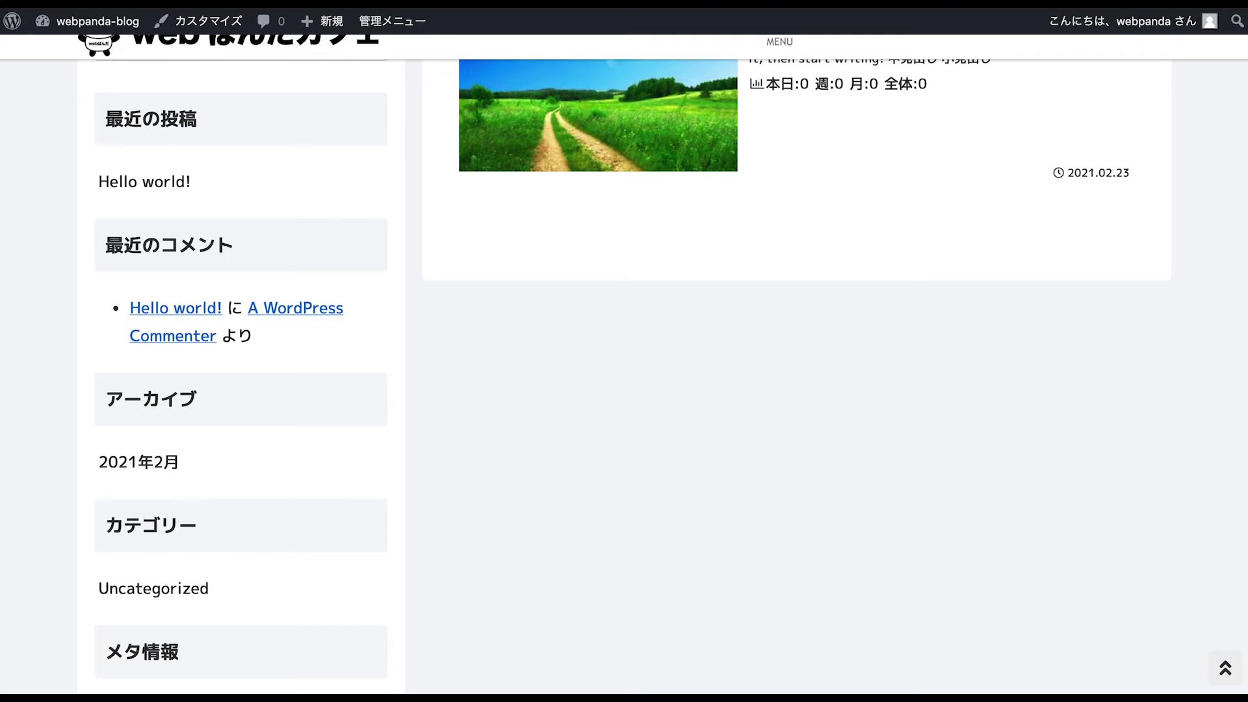
scroll(869, 76, up, 10)
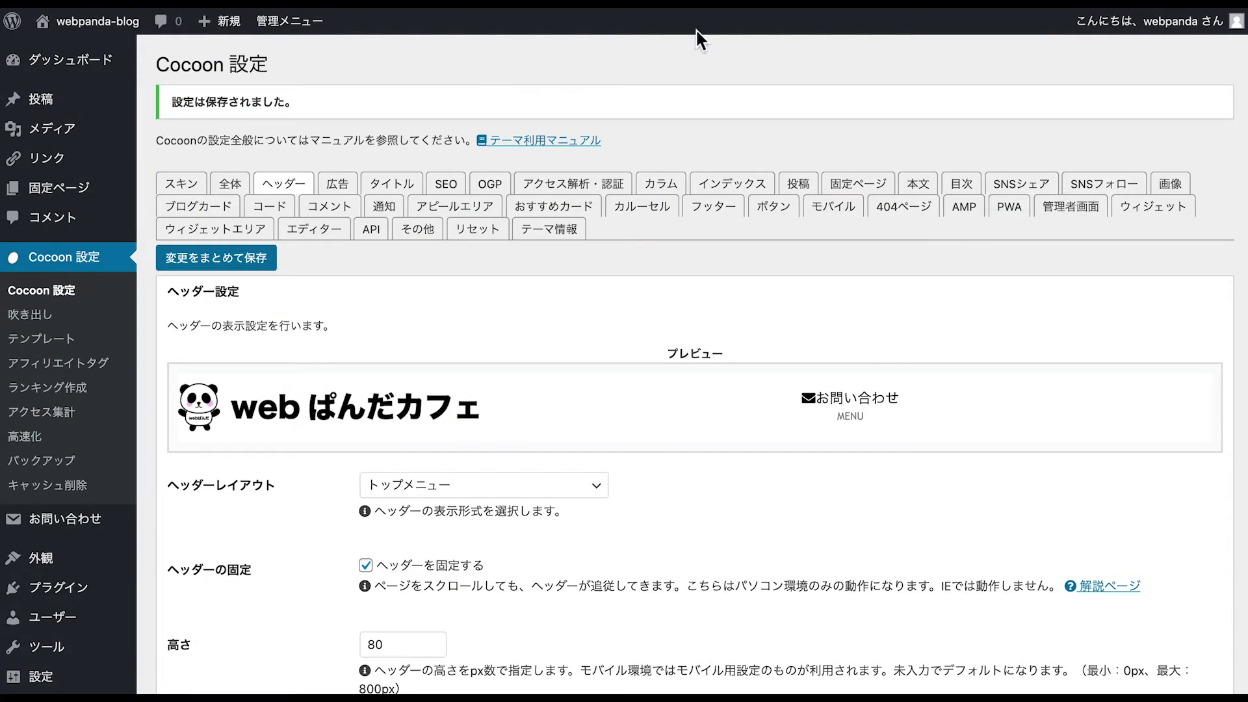
- Set the header layout to センターロゴ（デフォルト）, save the changes and reload the live front page
scroll(639, 270, down, 3)
click(599, 291)
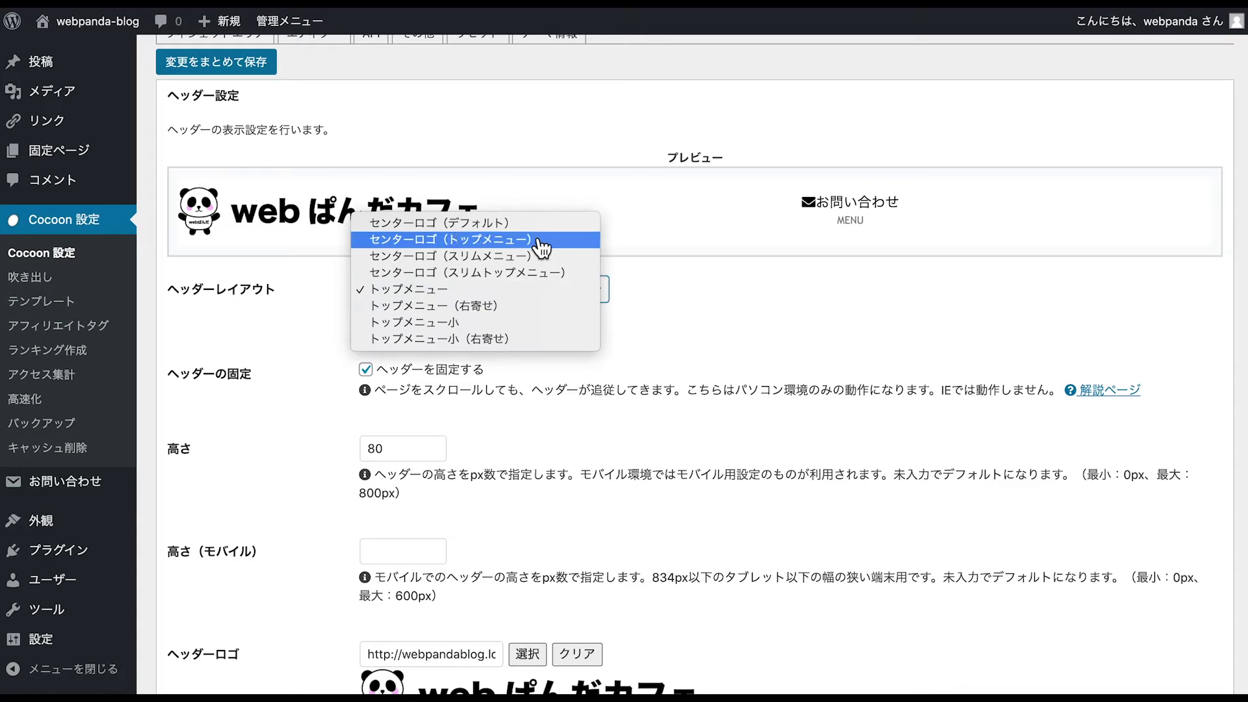
click(555, 223)
scroll(537, 389, down, 20)
click(250, 624)
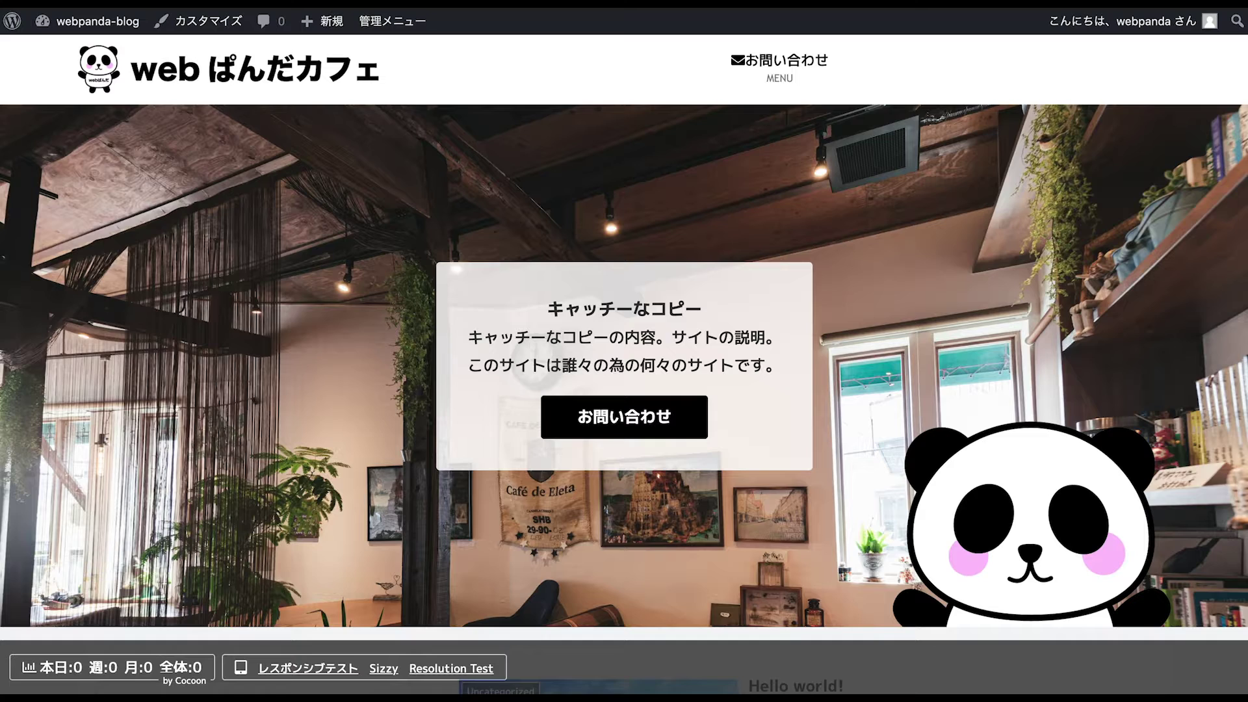
key(super+r)
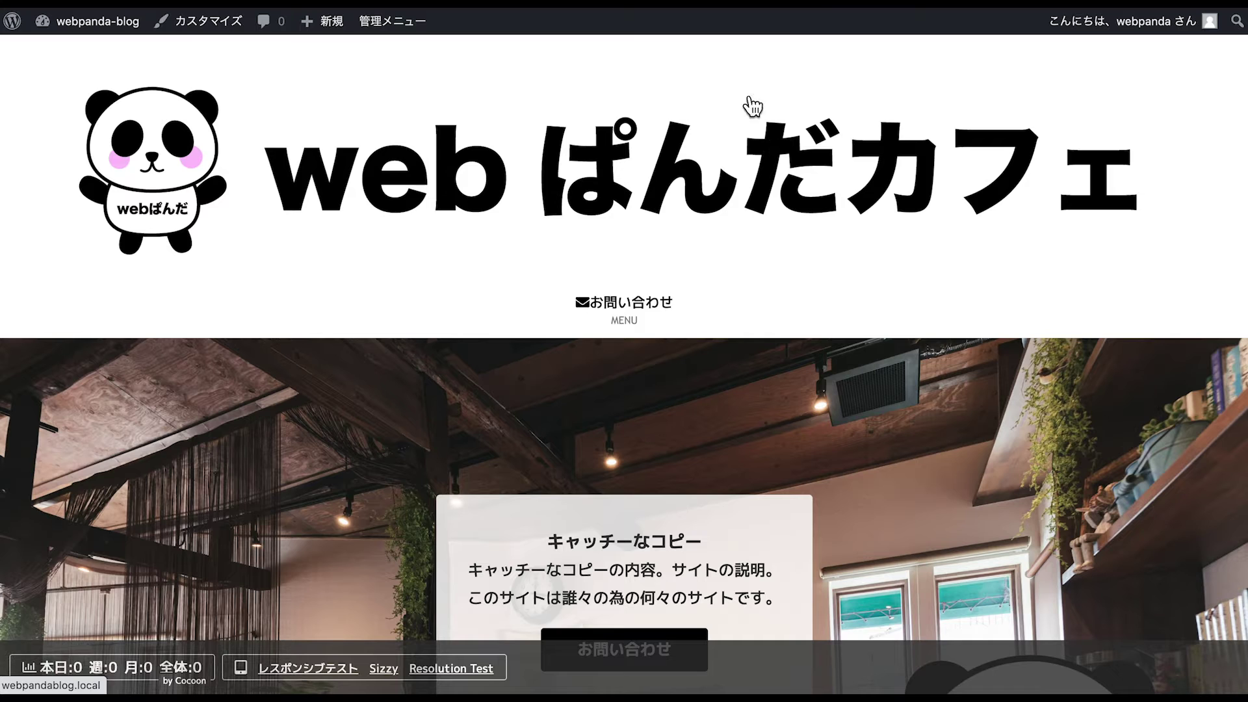
- Set the header logo width to 300 in the Cocoon header settings and save the changes
key(ctrl+Tab)
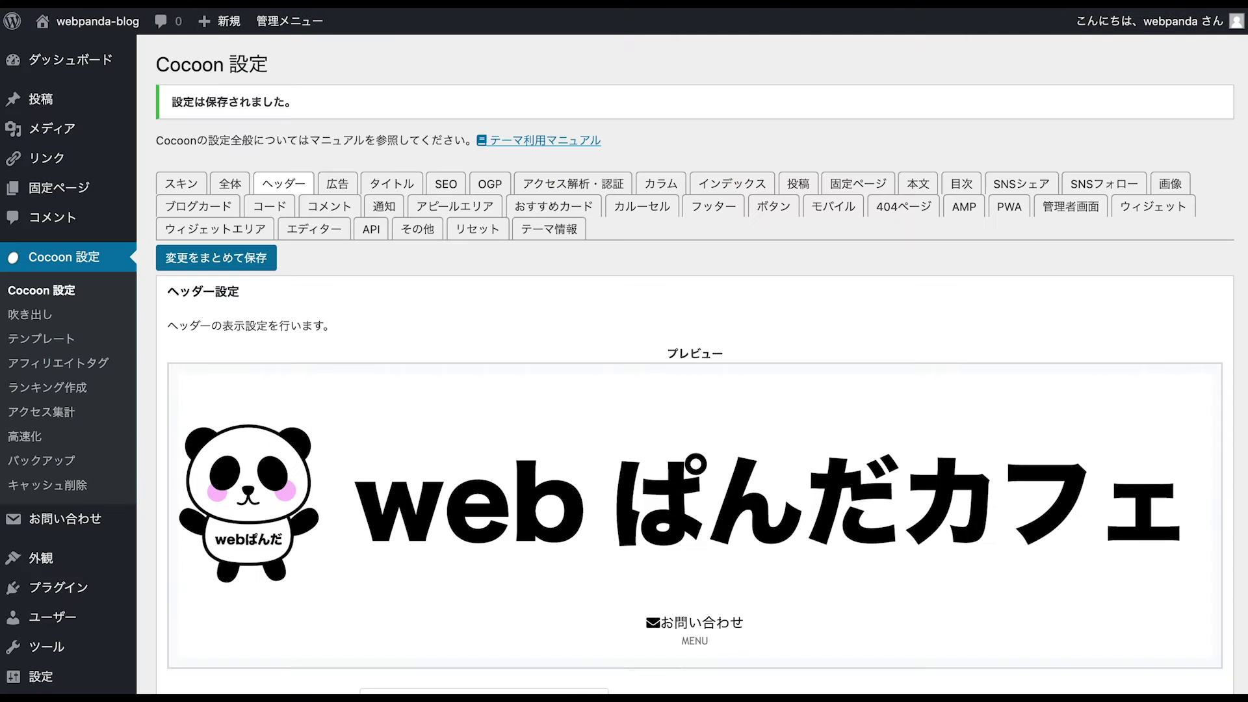
scroll(757, 347, down, 15)
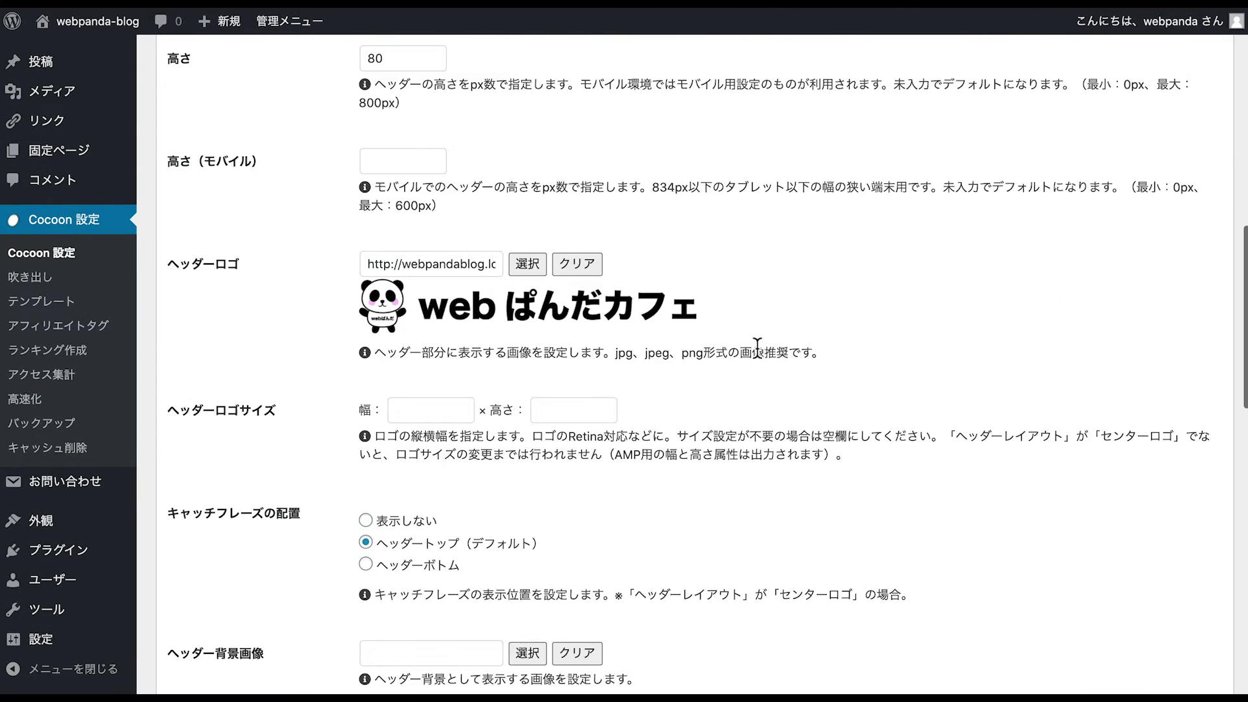
scroll(559, 281, down, 3)
scroll(559, 281, up, 5)
click(445, 312)
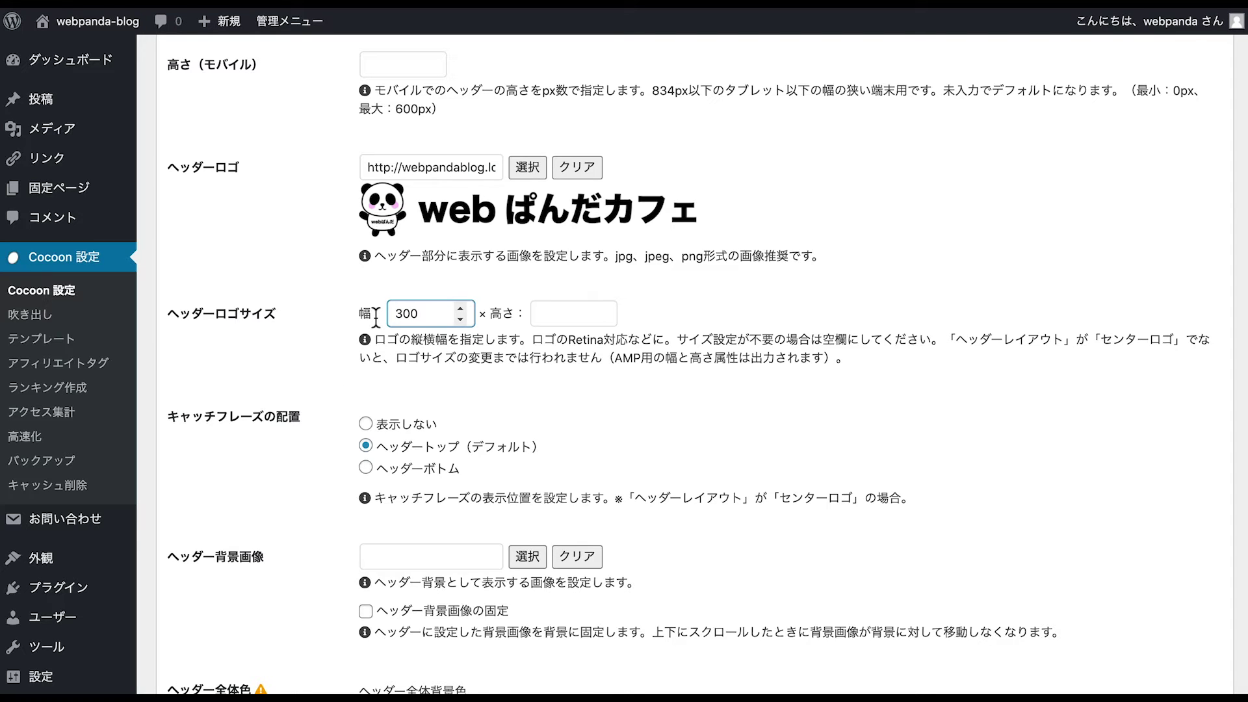
scroll(370, 330, down, 15)
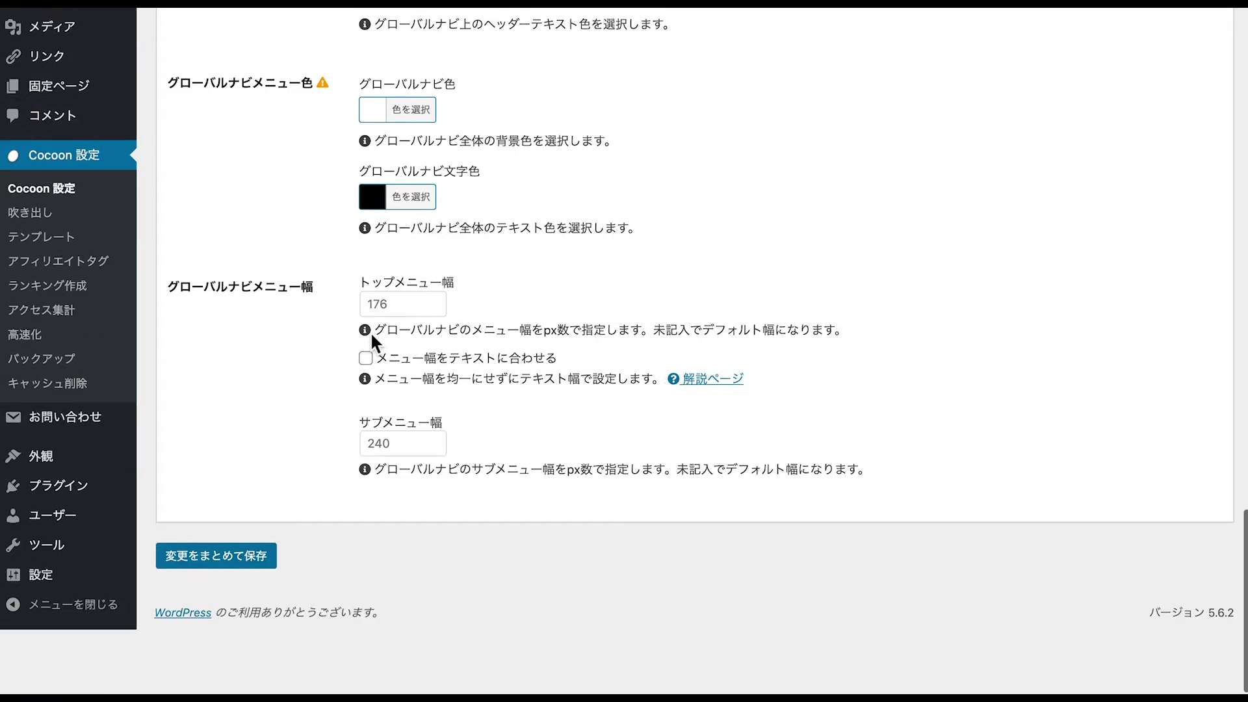
click(217, 620)
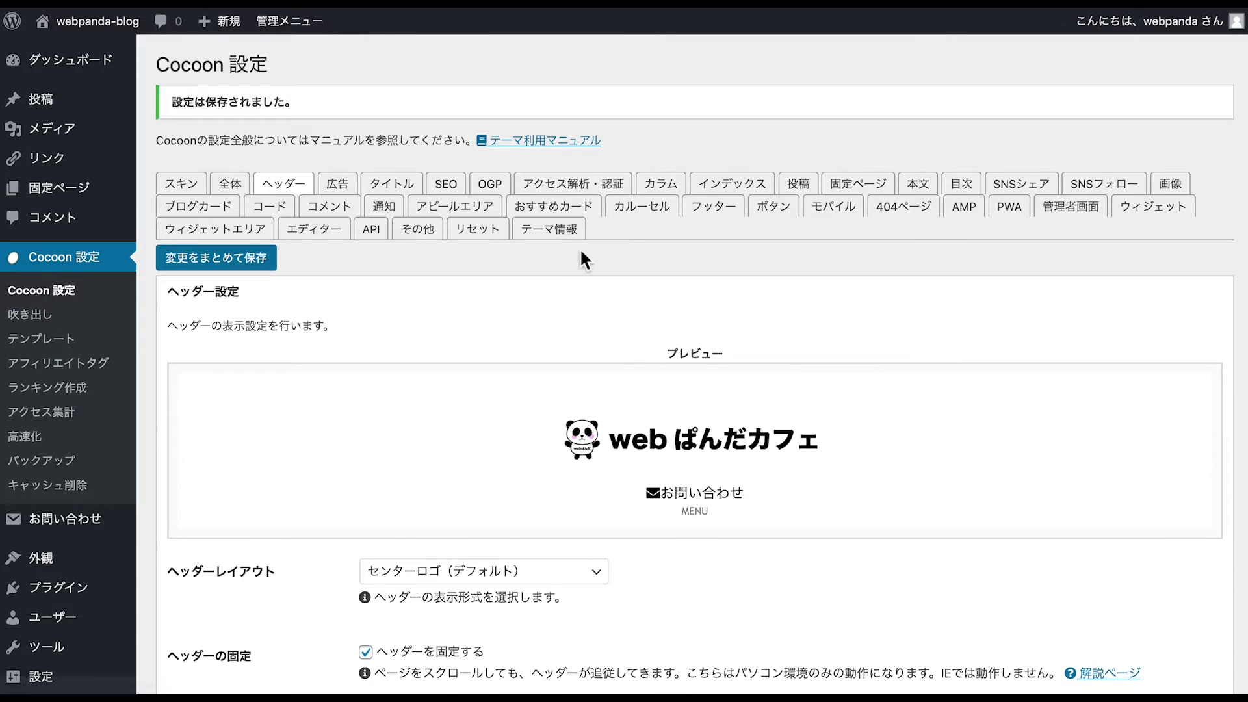
- Select the hidden catchphrase text above the header logo on the live front page to read it
scroll(579, 248, down, 15)
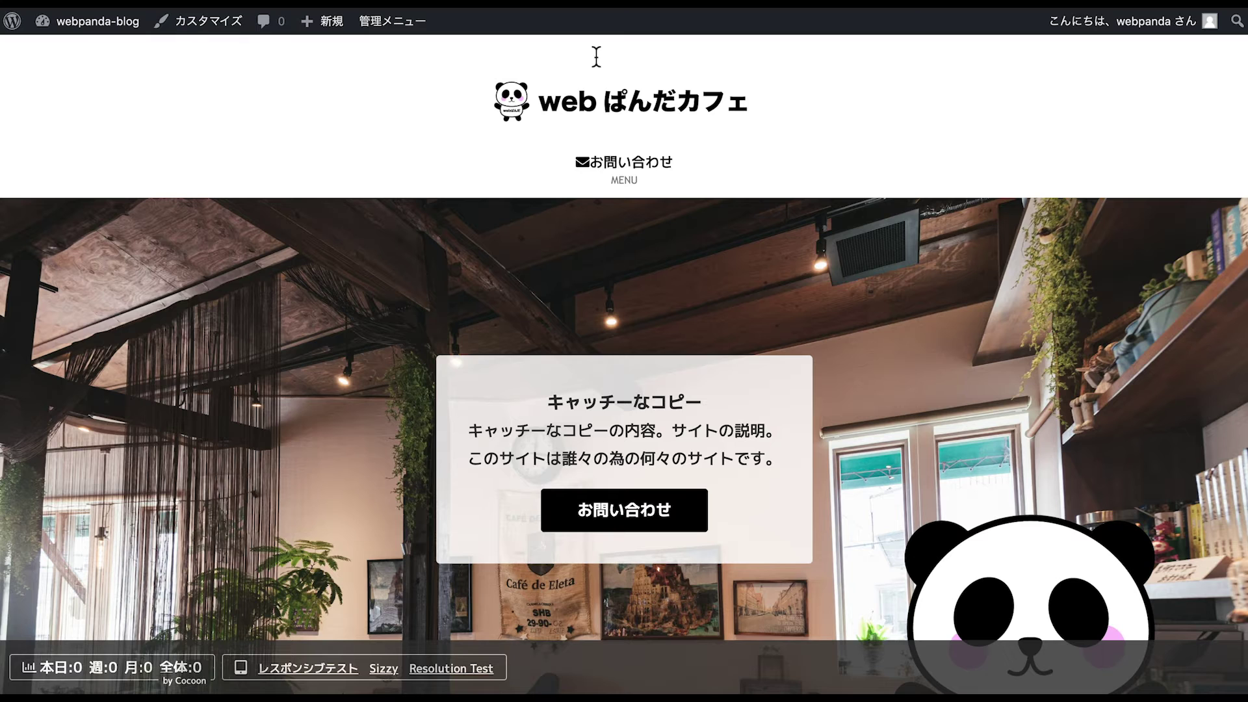
drag(550, 55, 696, 58)
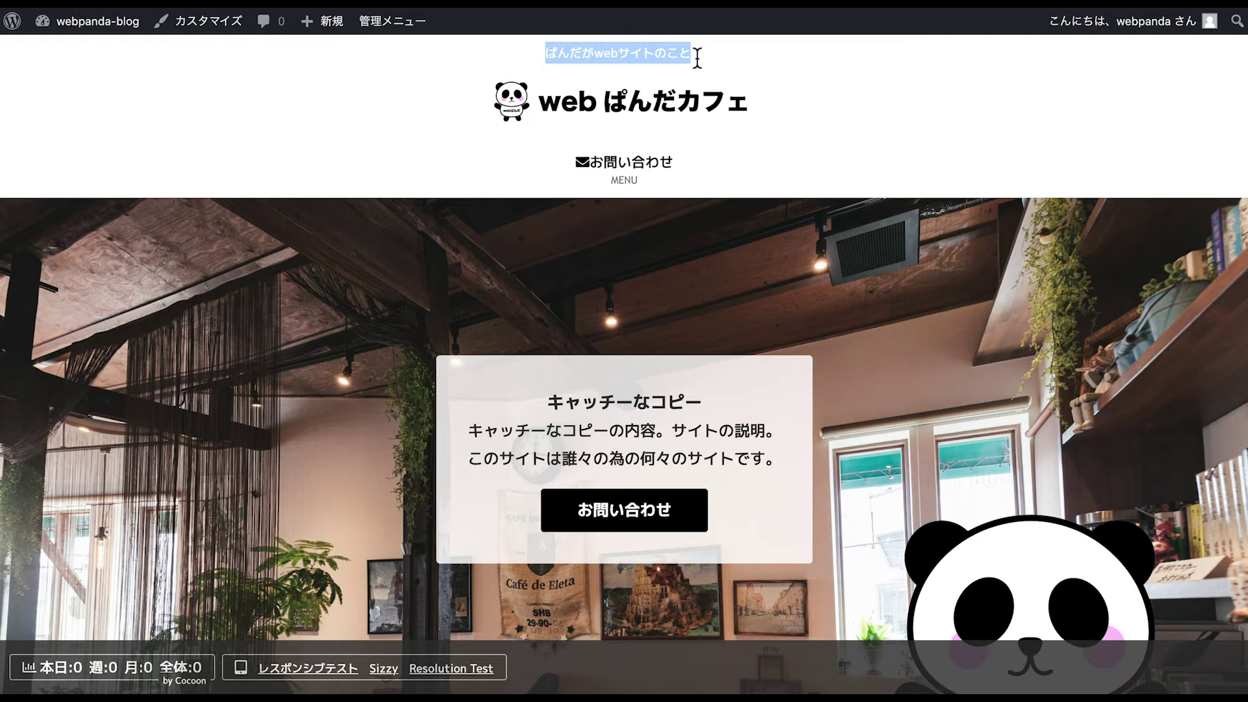
click(697, 57)
drag(486, 57, 713, 60)
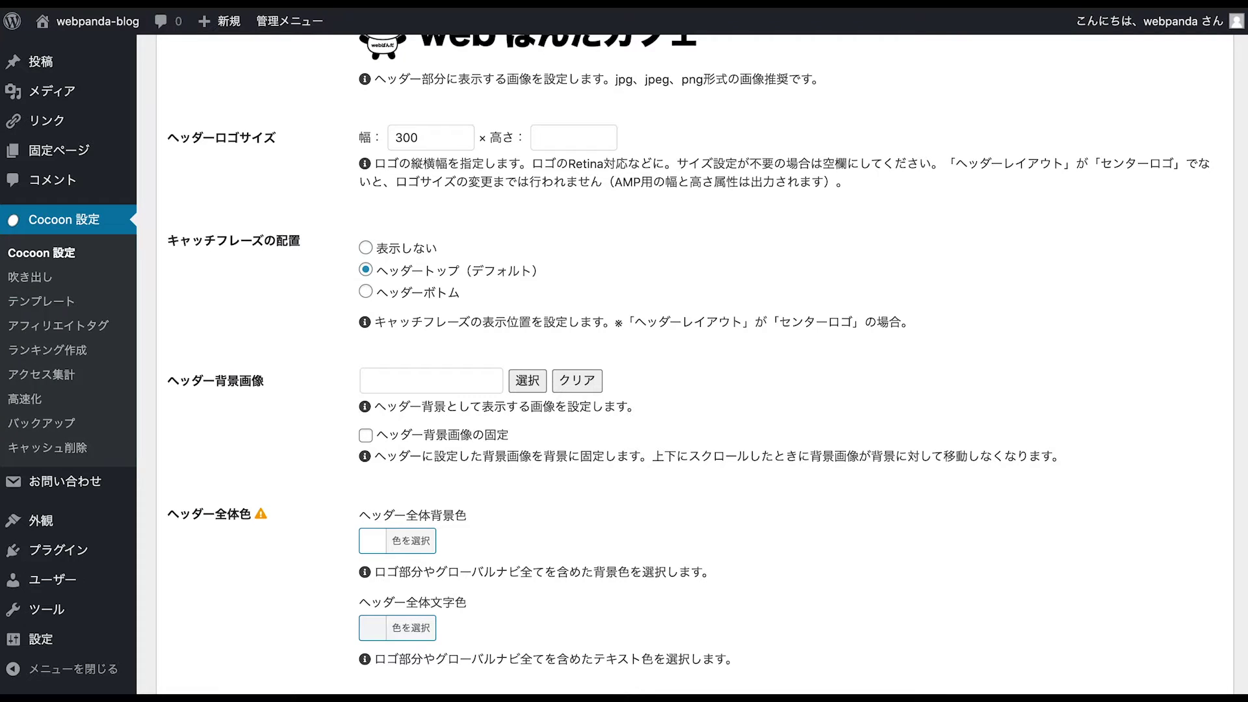
- Set the overall header text color (ヘッダー全体文字色) to black, save, and check the catchphrase on the live site
scroll(668, 301, down, 4)
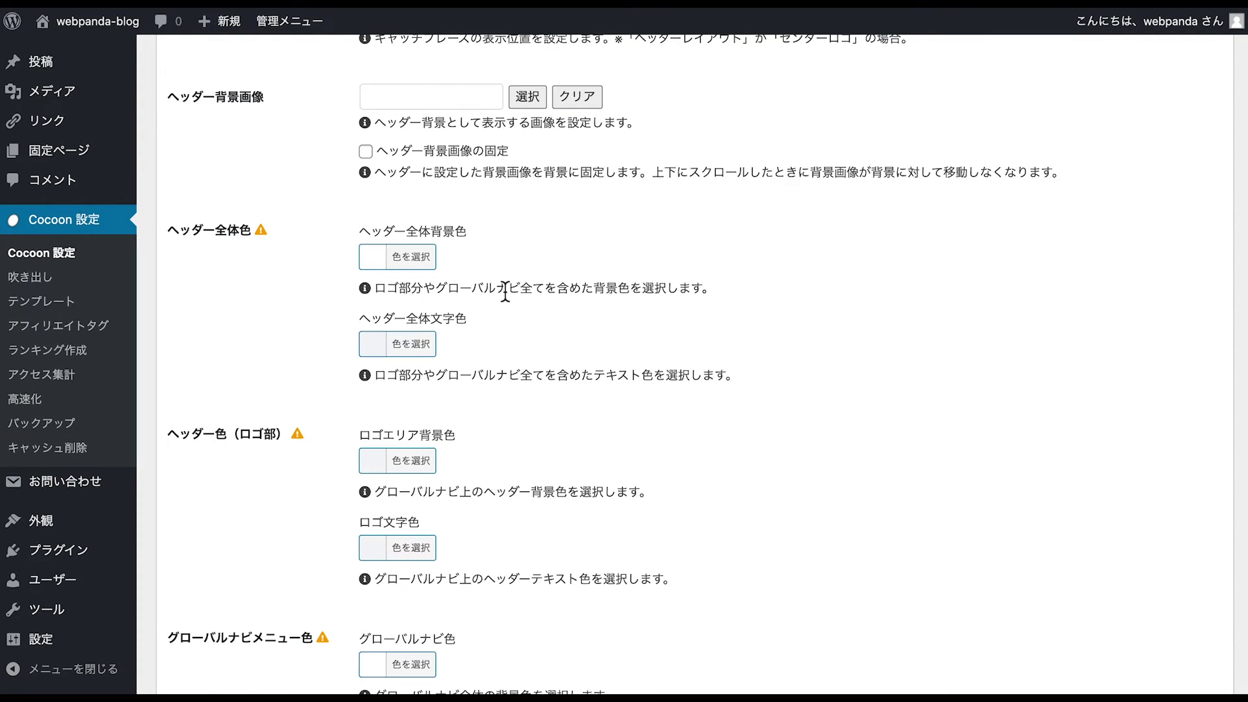
scroll(455, 290, down, 1)
click(379, 296)
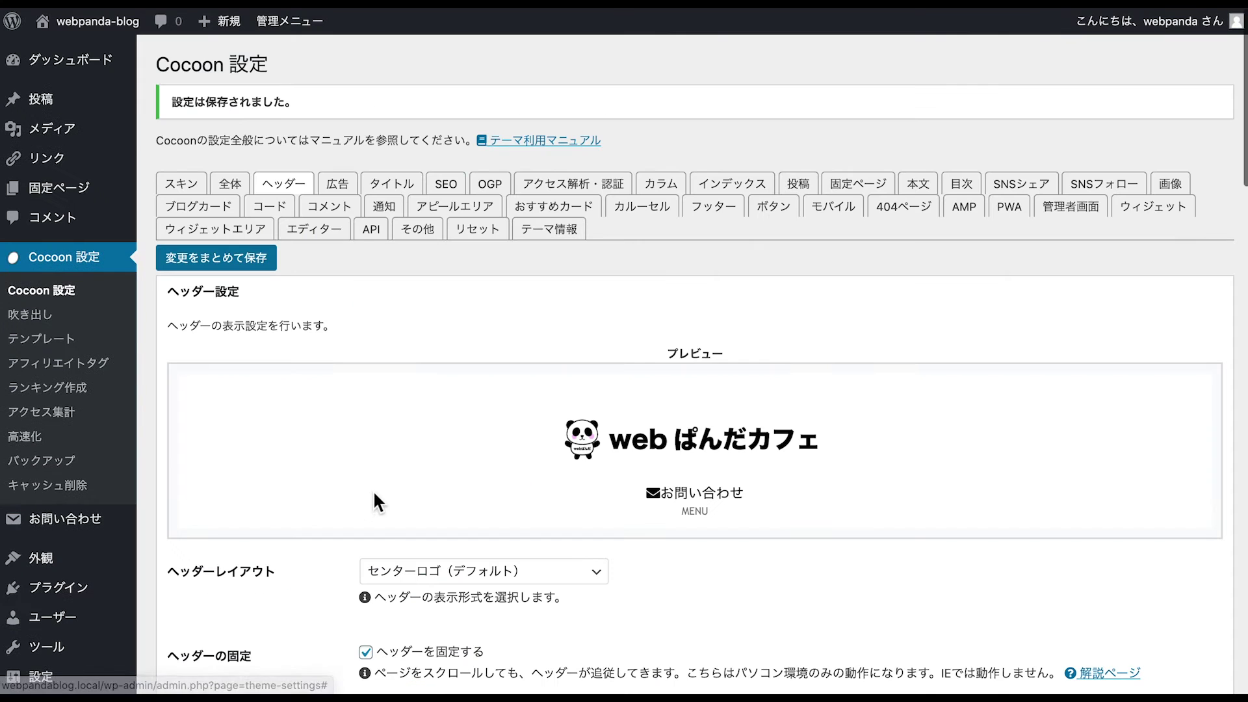
scroll(373, 510, down, 5)
scroll(386, 517, down, 7)
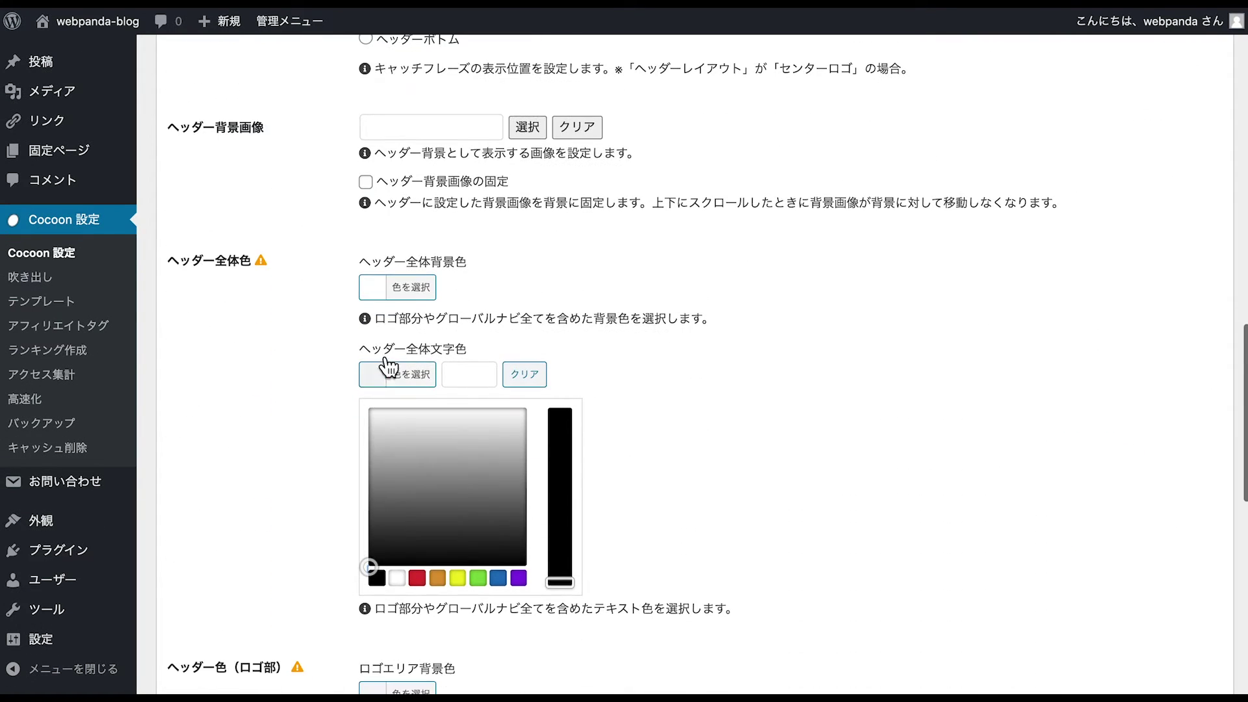
click(375, 579)
scroll(321, 615, down, 5)
scroll(321, 615, down, 5)
click(254, 625)
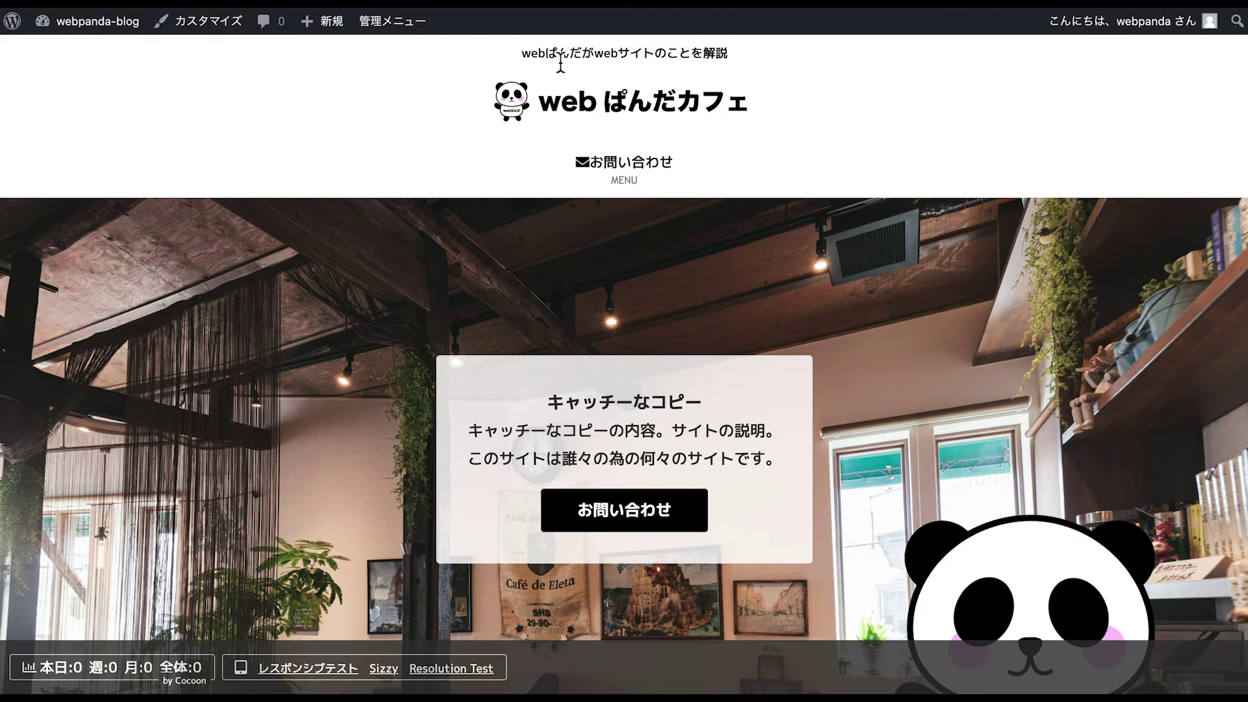
drag(522, 60, 752, 52)
click(752, 52)
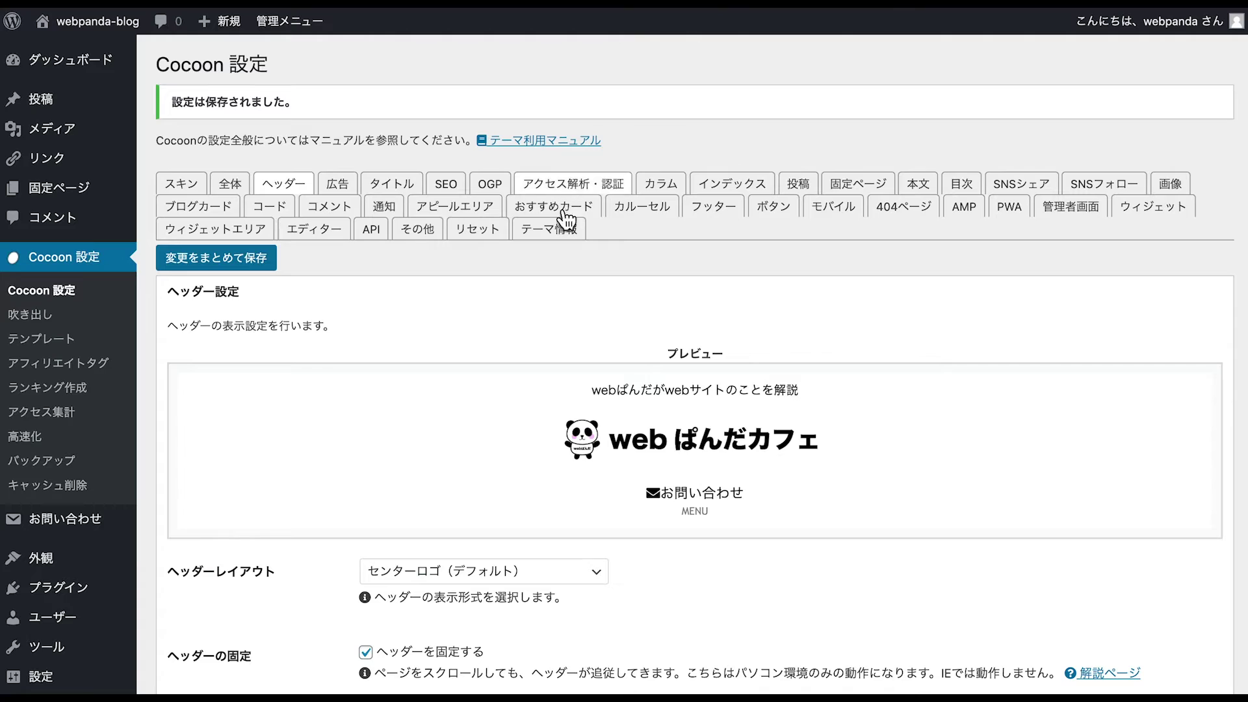
- Set the catchphrase placement (キャッチフレーズの配置) to 表示しない, save the changes and check the live header
scroll(553, 296, down, 10)
scroll(553, 296, down, 10)
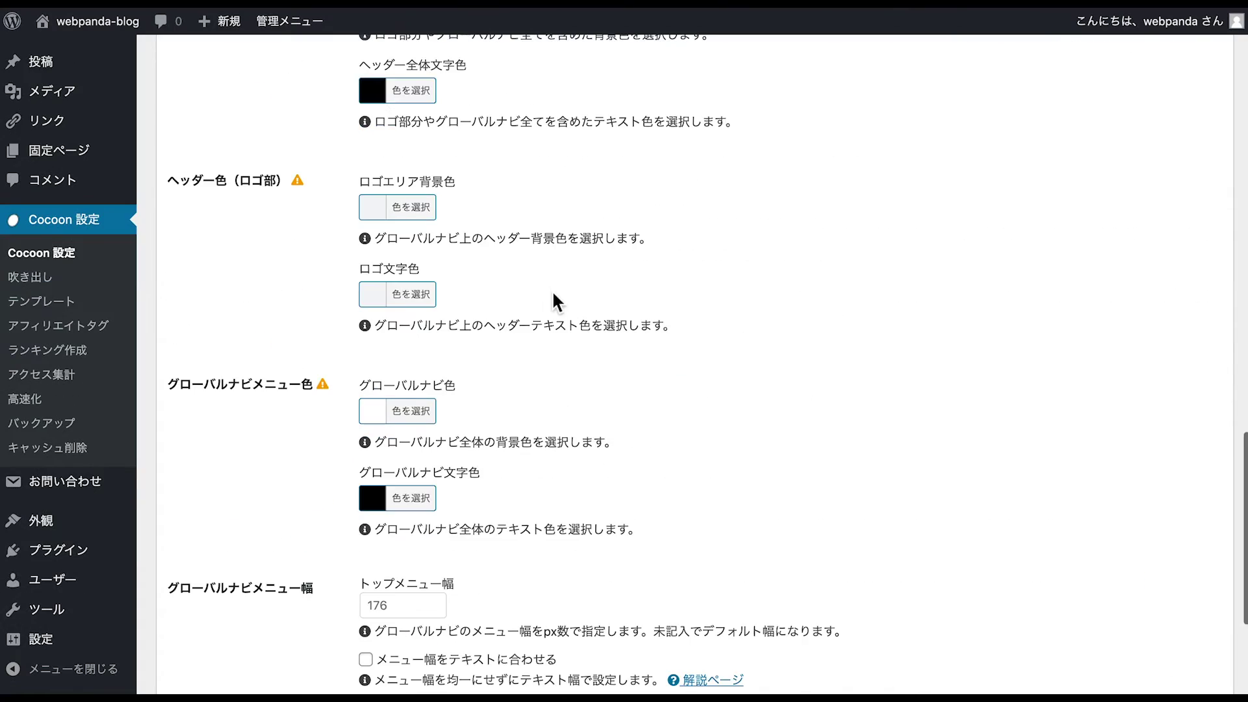
scroll(553, 296, up, 8)
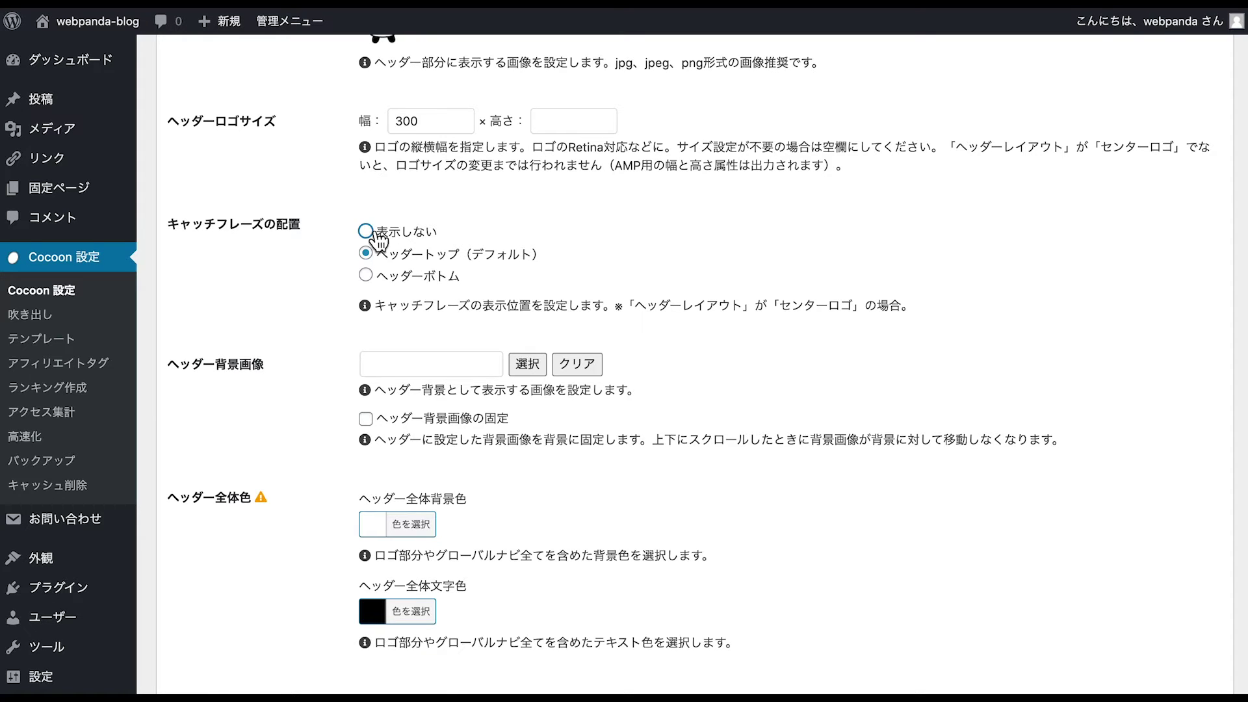
scroll(376, 241, down, 10)
click(224, 634)
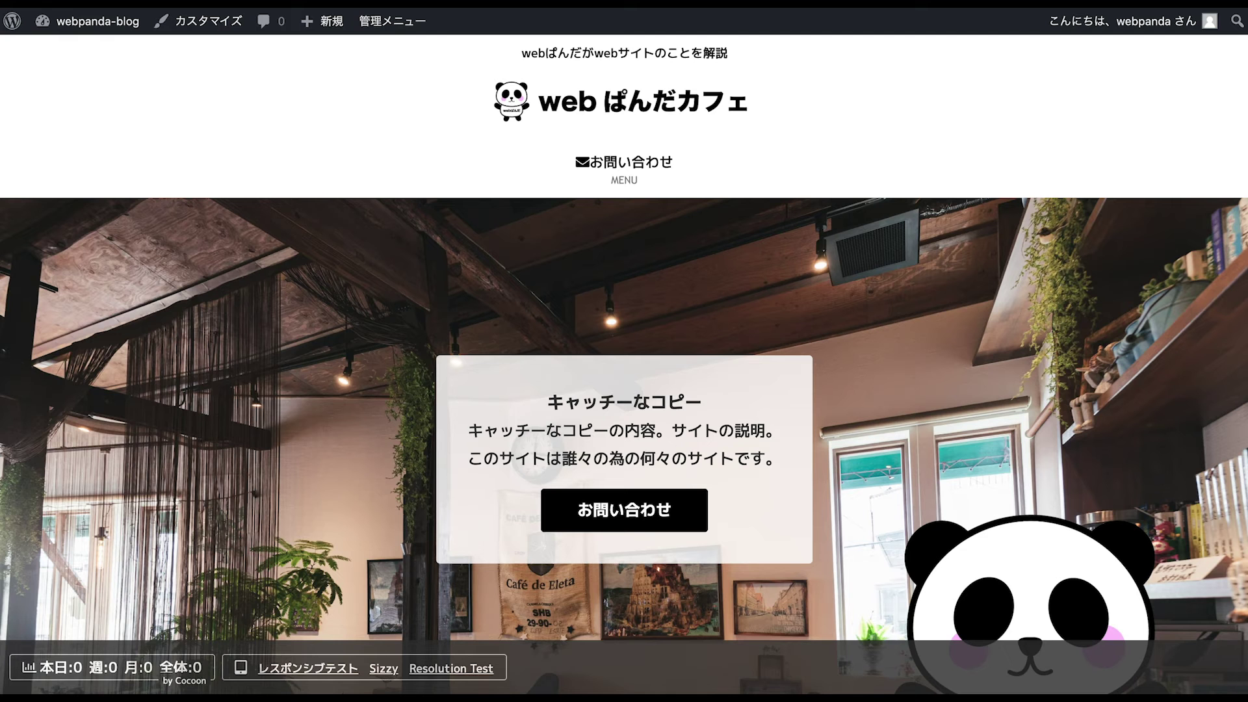
scroll(613, 111, down, 1)
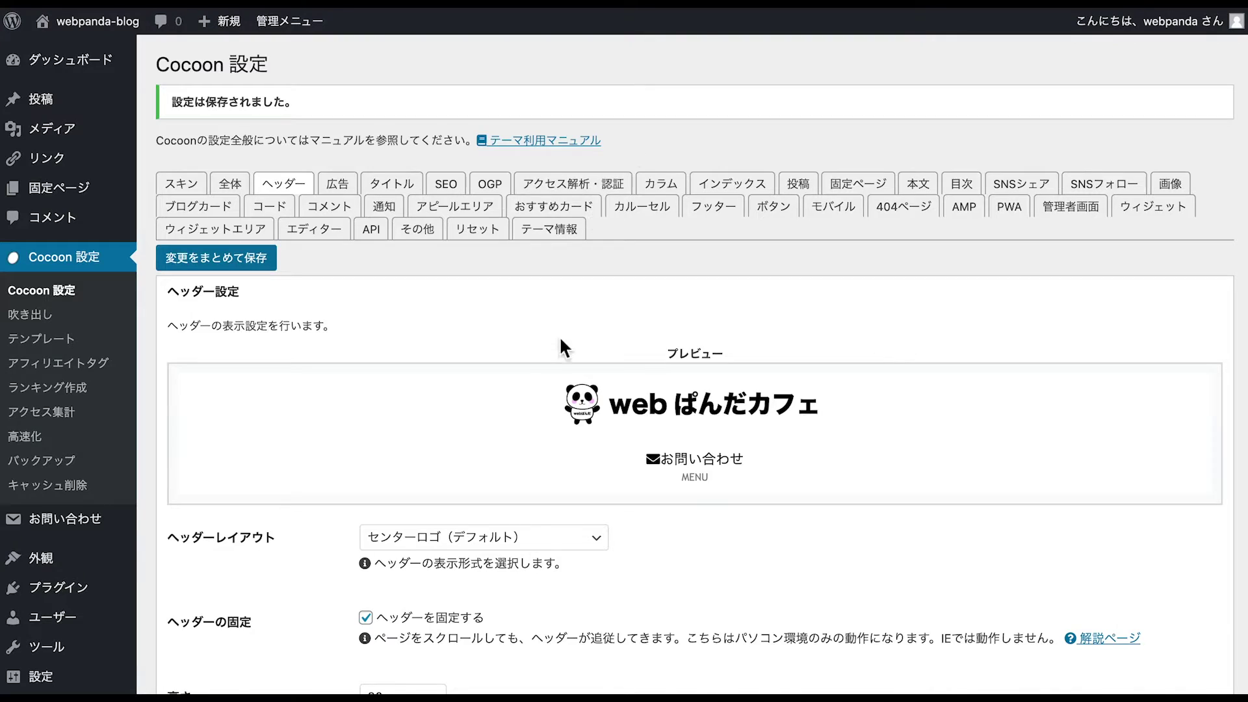
scroll(549, 376, down, 15)
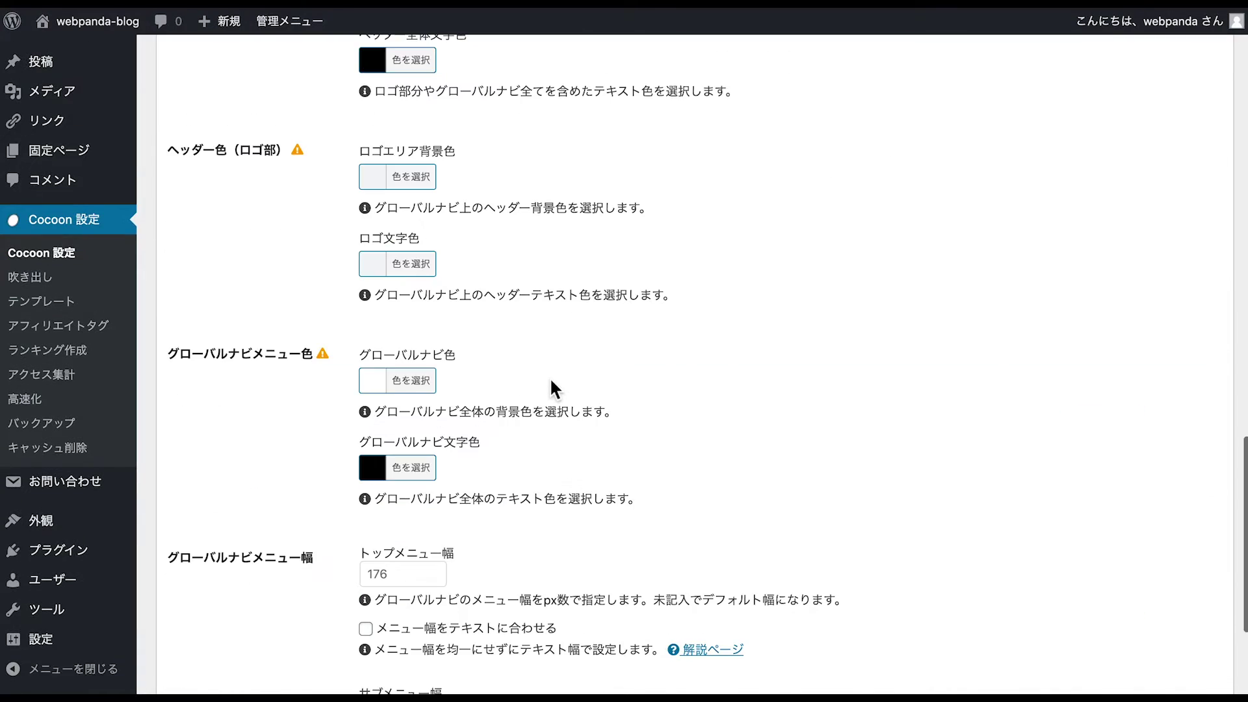
- Set the catchphrase placement (キャッチフレーズの配置) to ヘッダーボトム, save the changes and check the live header
scroll(548, 376, up, 10)
scroll(549, 376, up, 1)
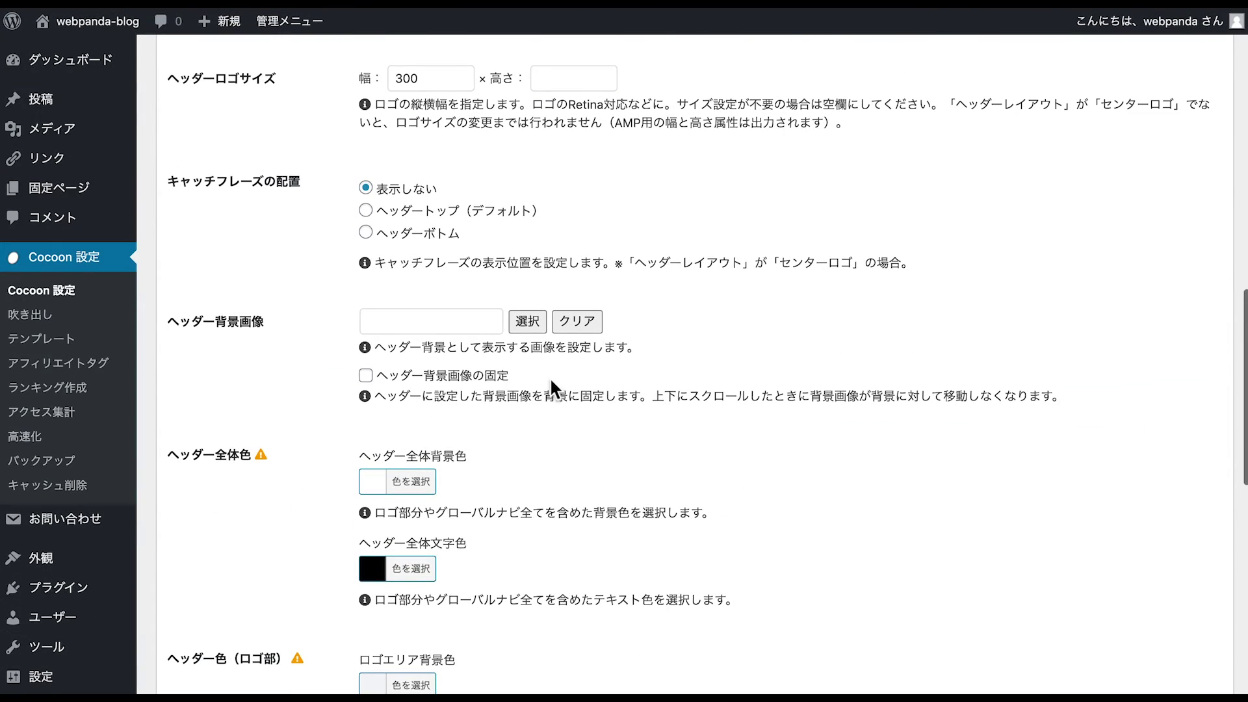
click(365, 232)
scroll(338, 273, down, 15)
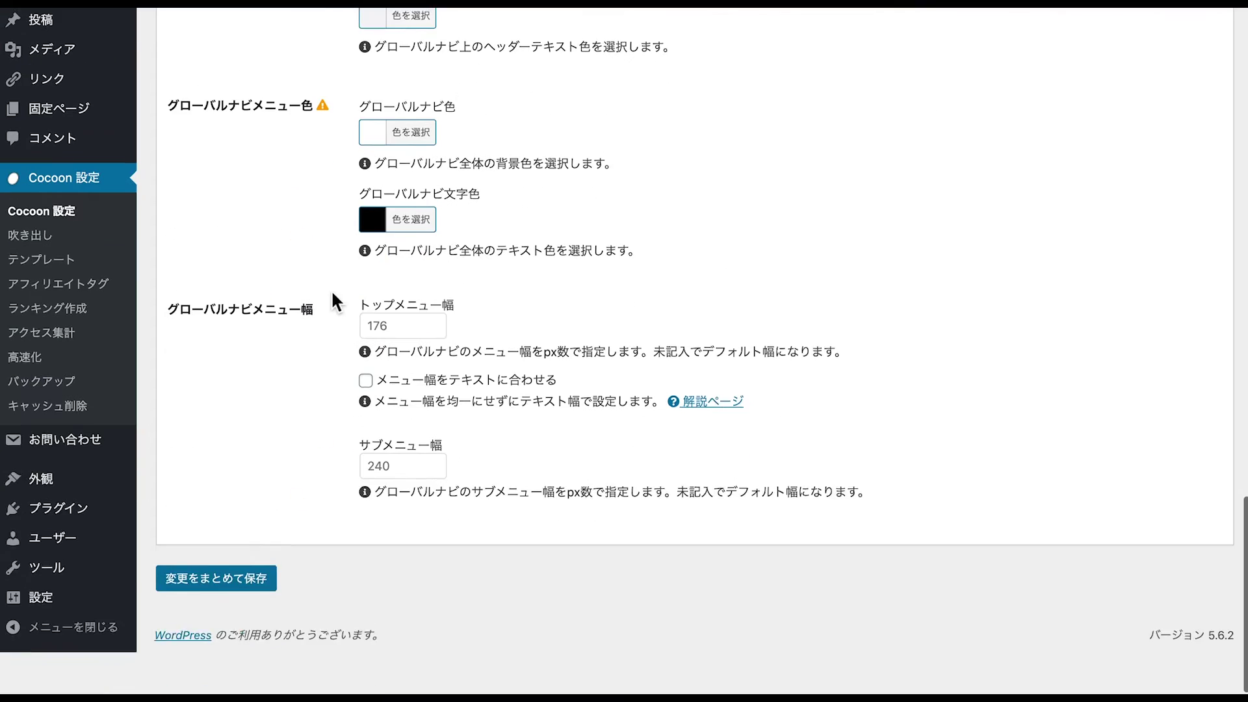
click(223, 621)
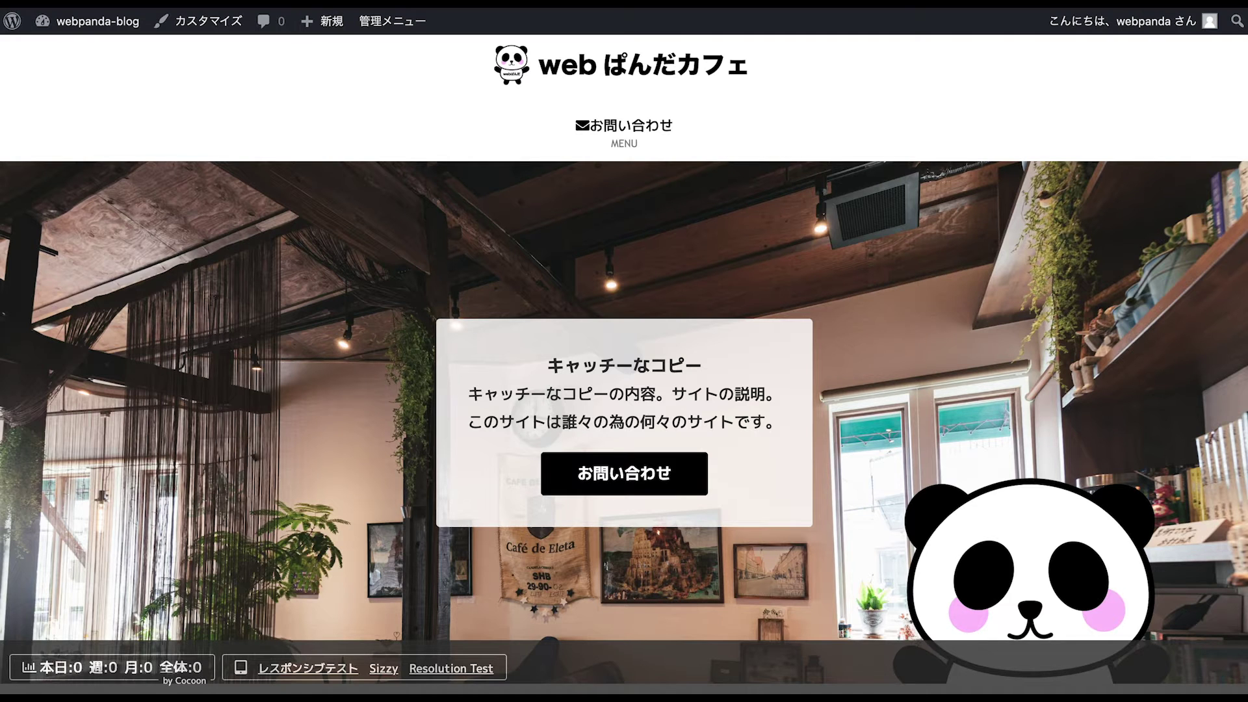
key(super+r)
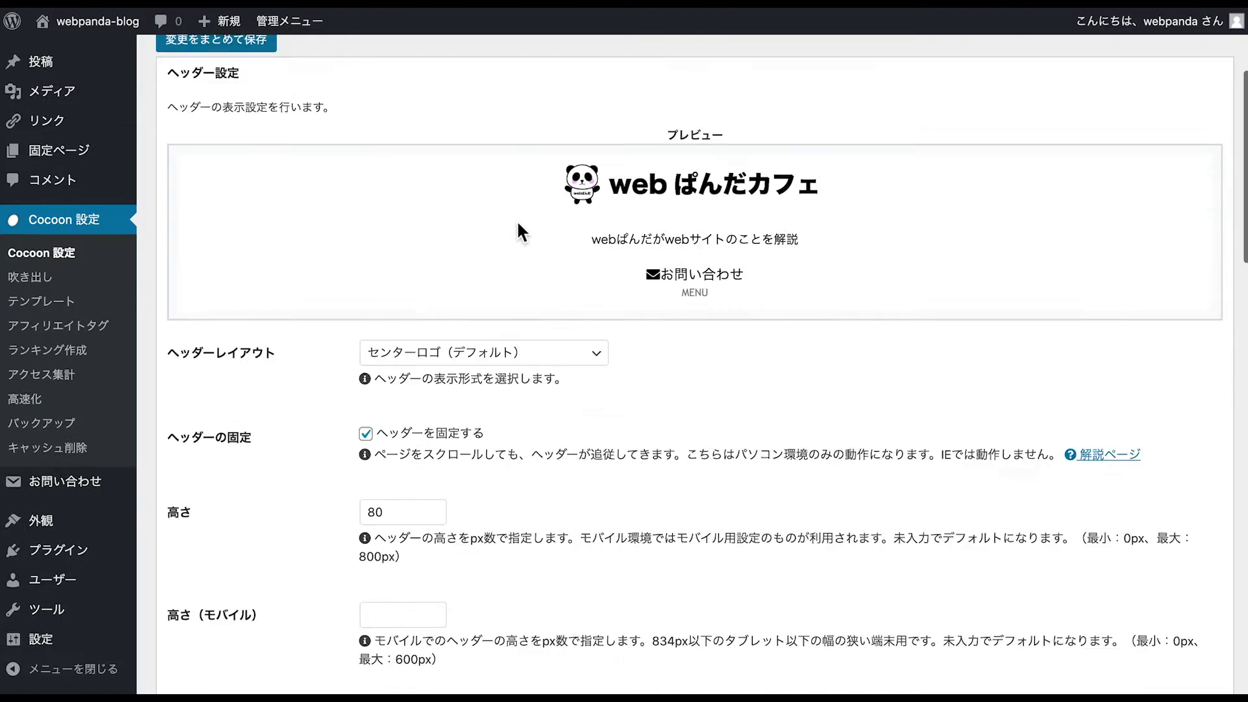
- Set the catchphrase placement (キャッチフレーズの配置) to ヘッダートップ（デフォルト） and save the changes
scroll(518, 223, down, 20)
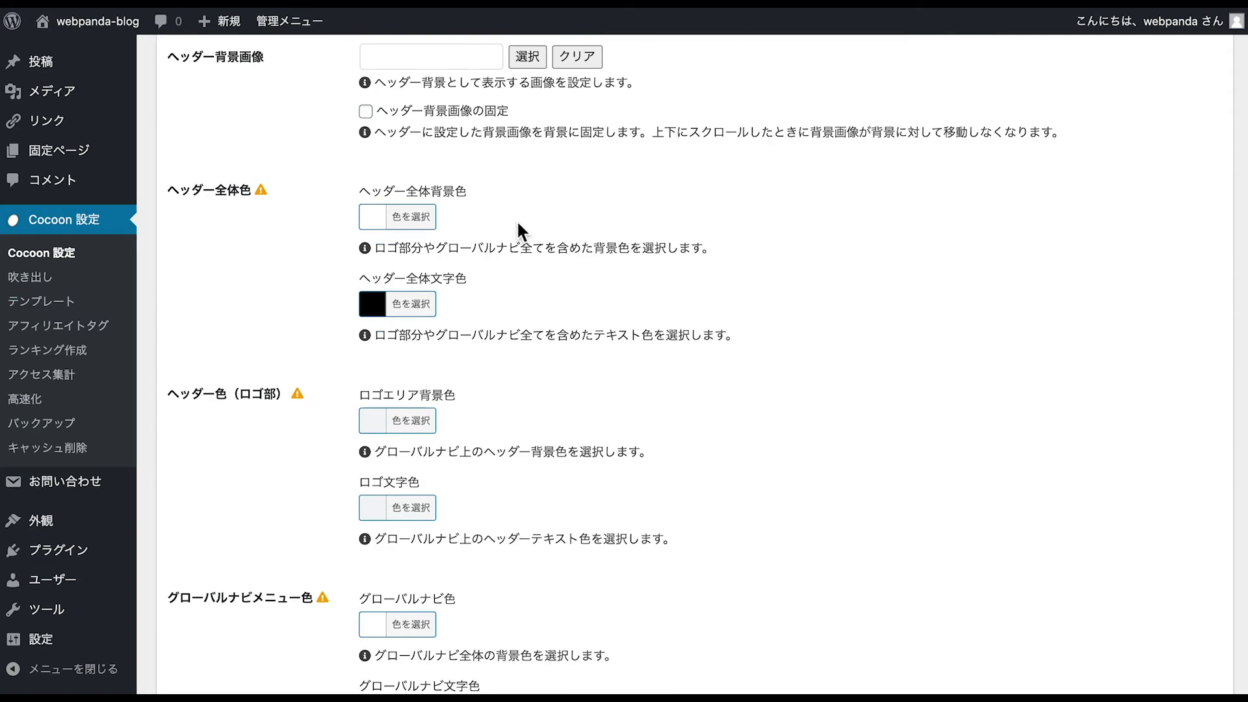
scroll(524, 271, down, 7)
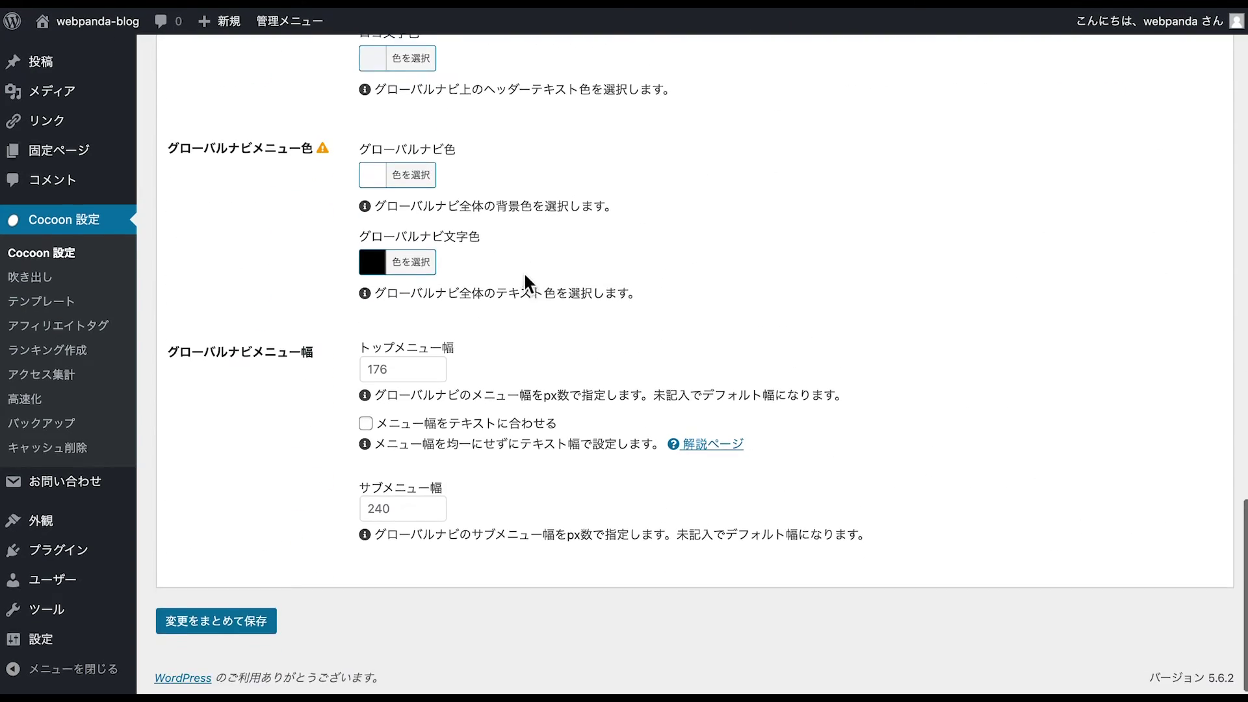
scroll(523, 271, up, 10)
click(366, 152)
scroll(329, 284, down, 10)
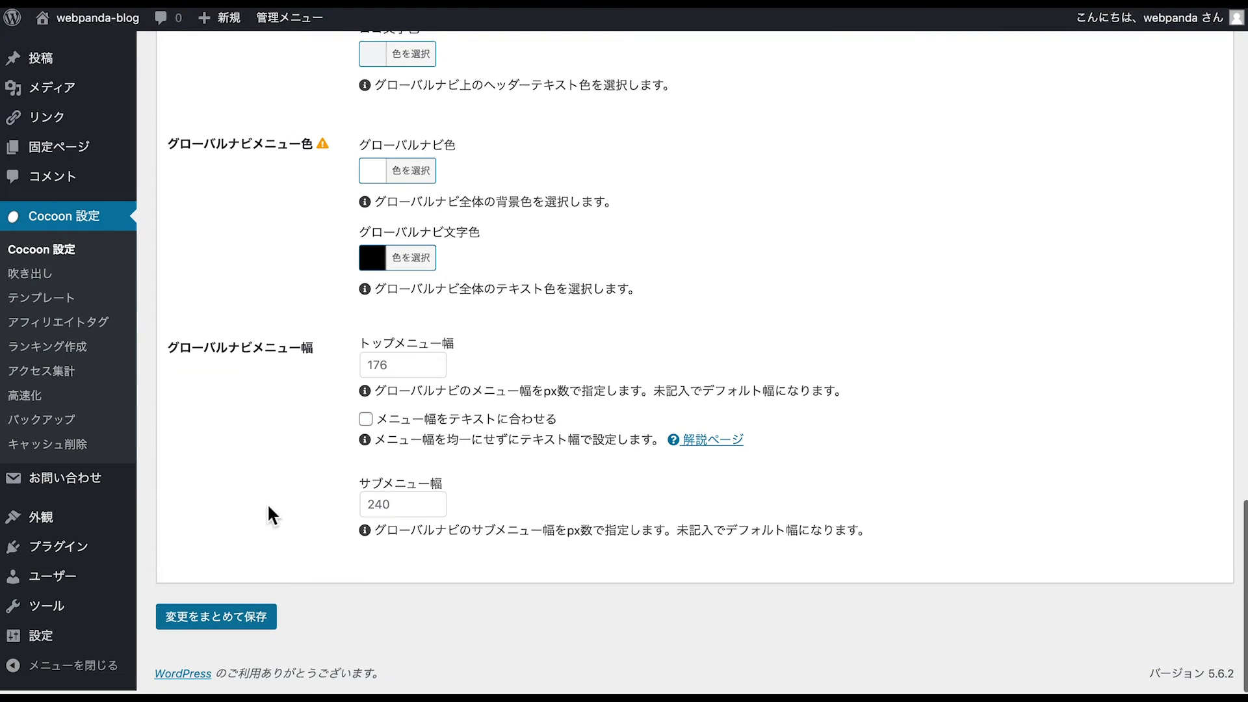
click(227, 619)
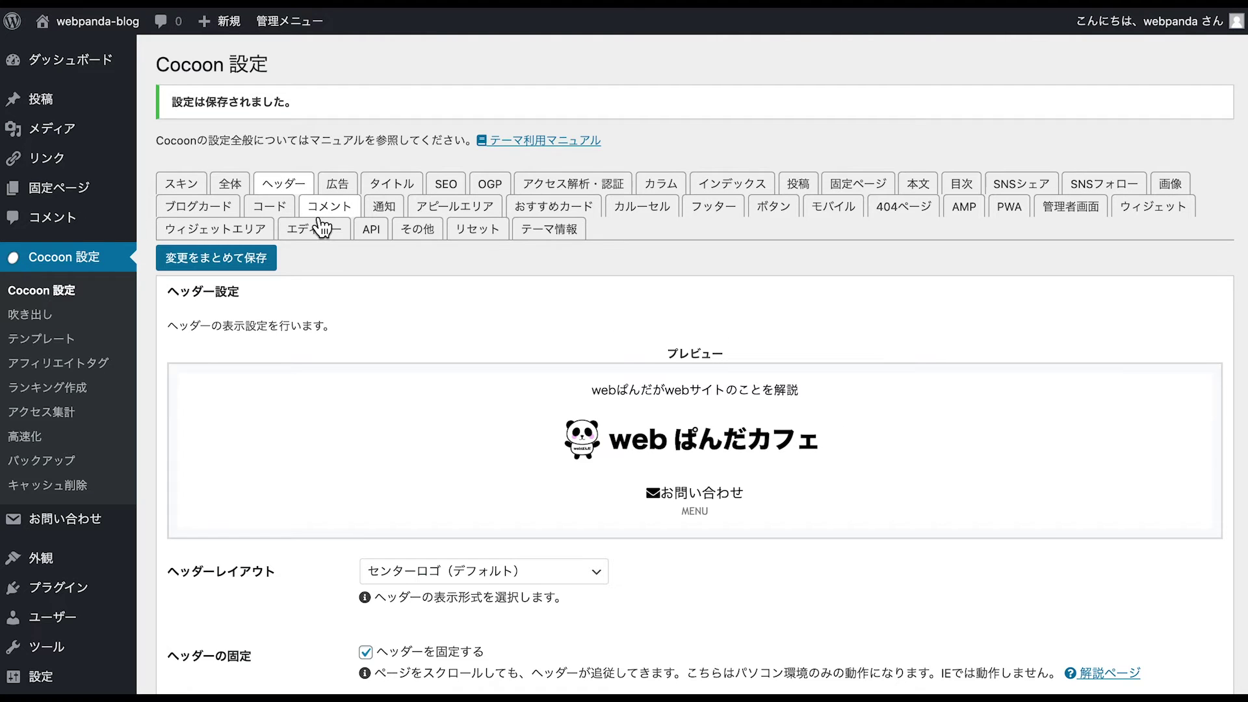
- Set the green field and blue sky photo as the header background image (ヘッダー背景画像), save and check the live header
scroll(407, 316, down, 7)
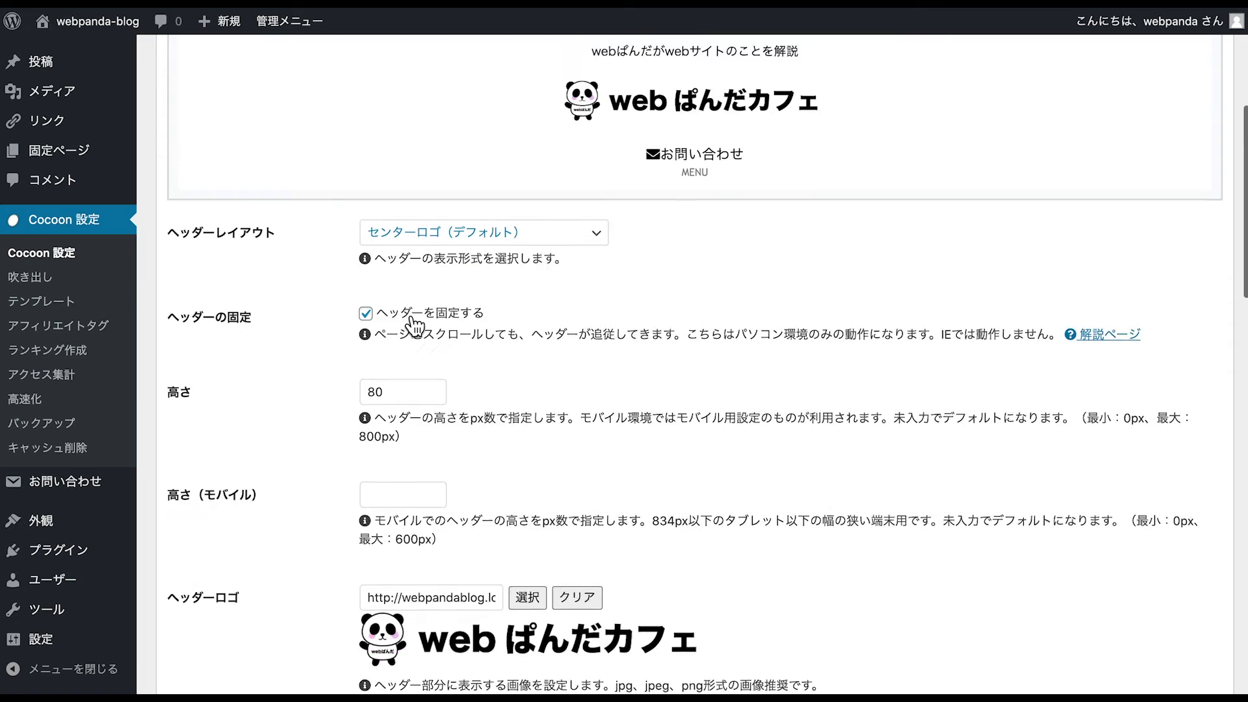
scroll(408, 316, down, 5)
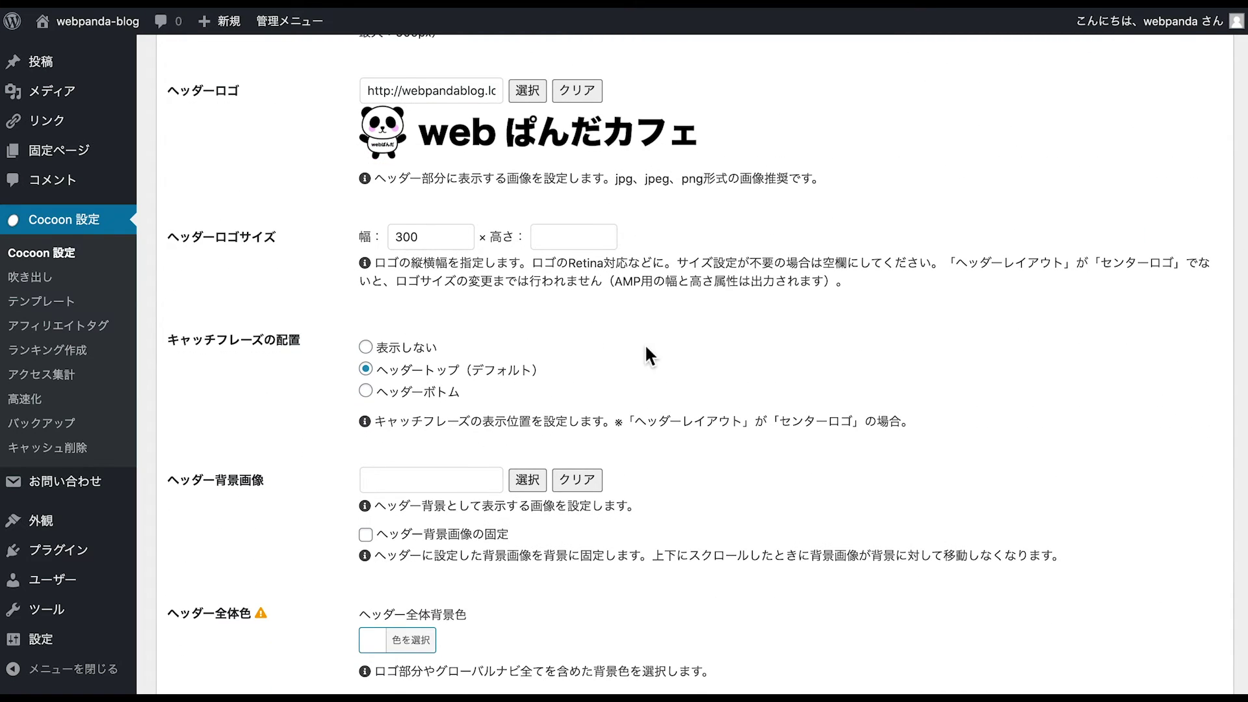
scroll(644, 356, down, 4)
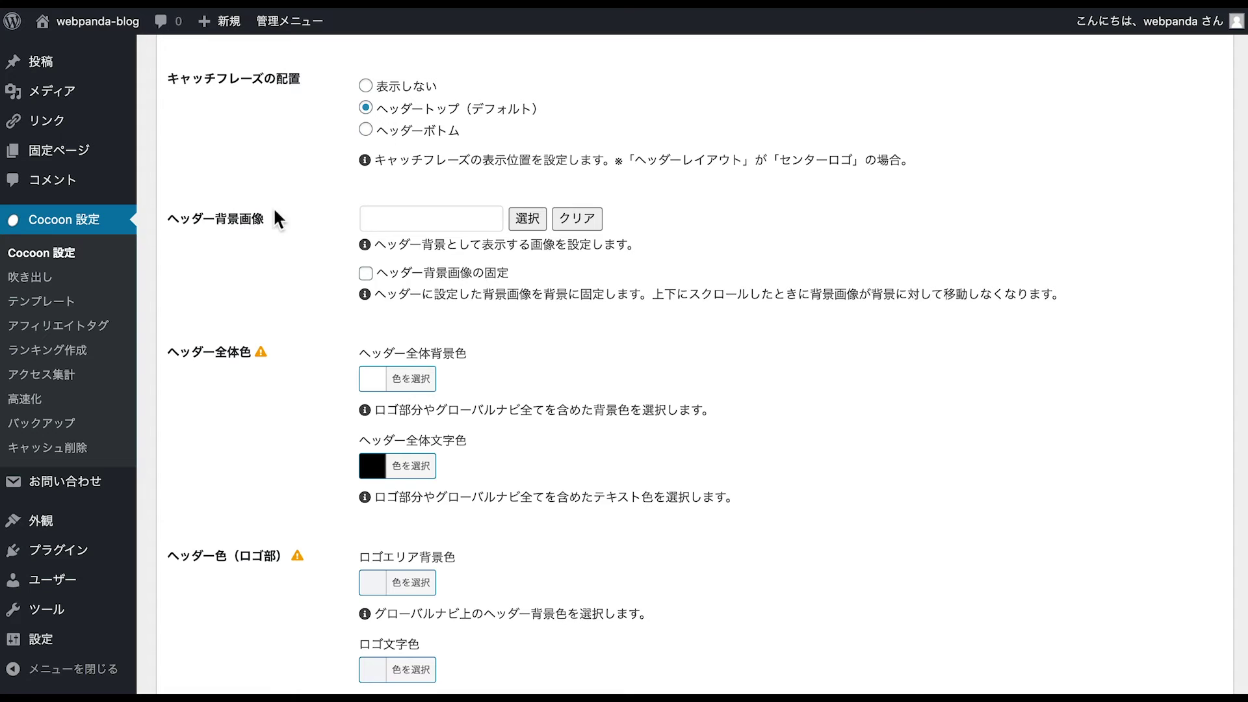
click(520, 212)
click(367, 257)
click(1177, 644)
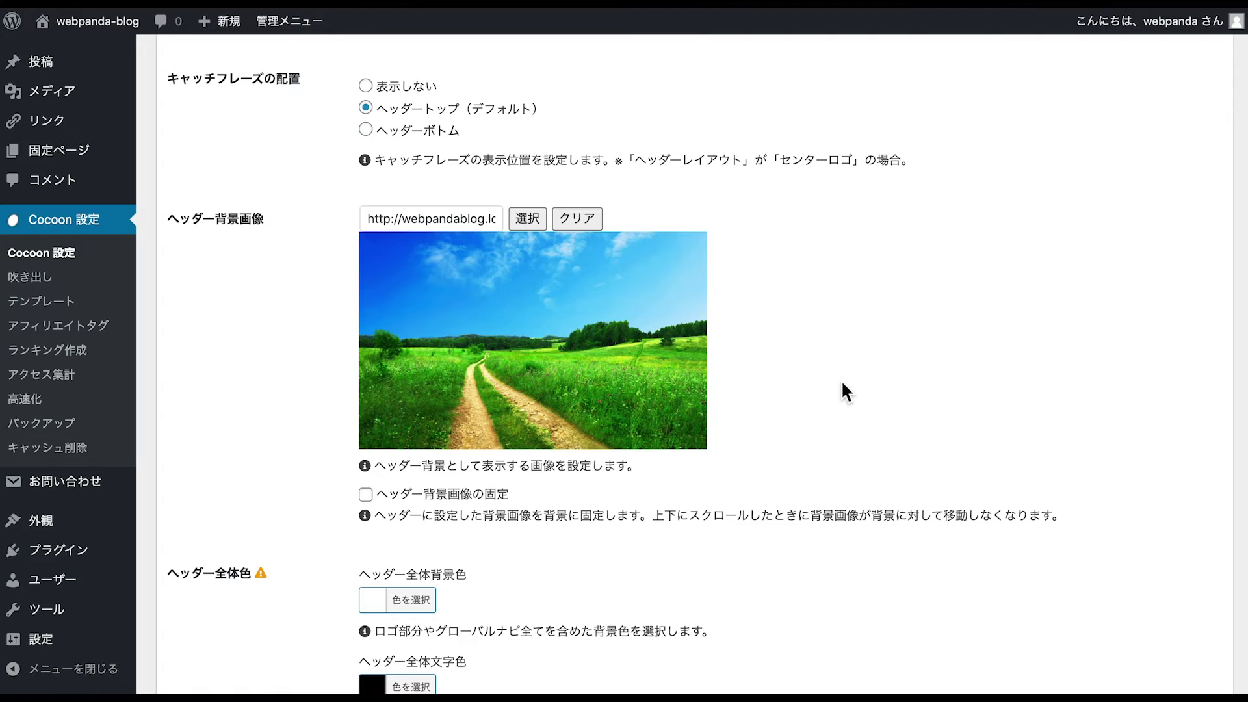
scroll(845, 383, down, 10)
click(256, 628)
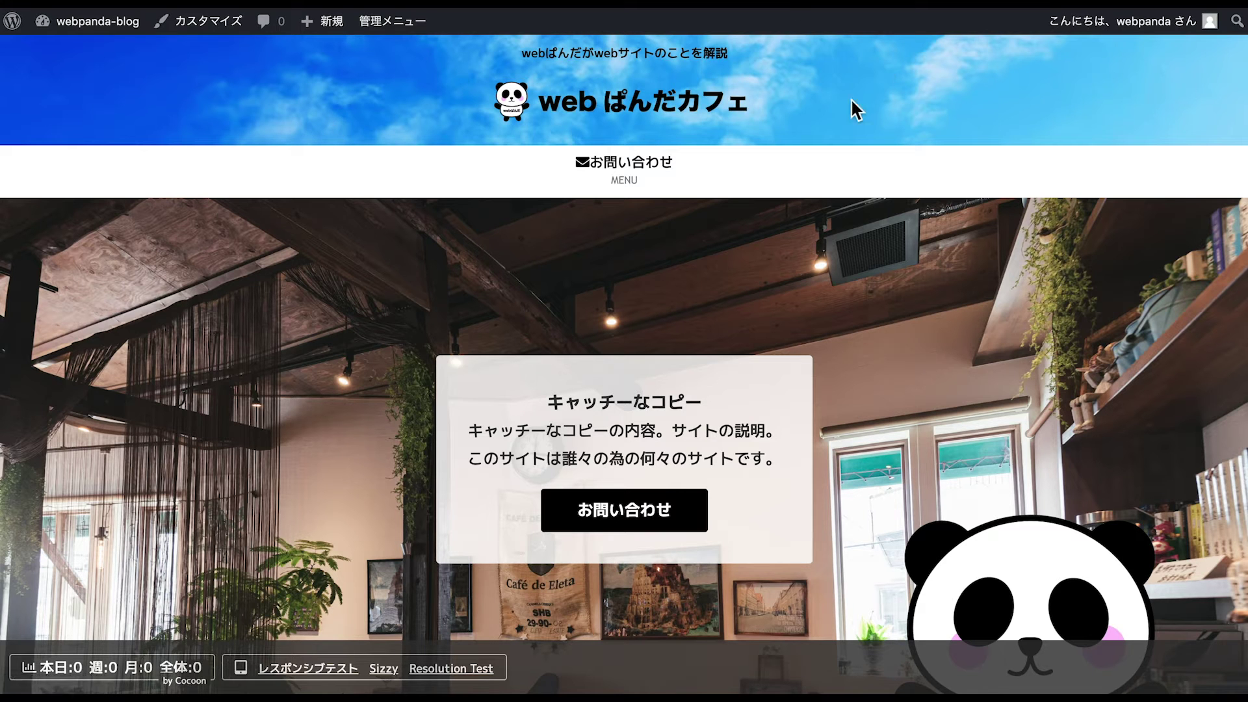
scroll(663, 130, down, 2)
scroll(663, 131, up, 2)
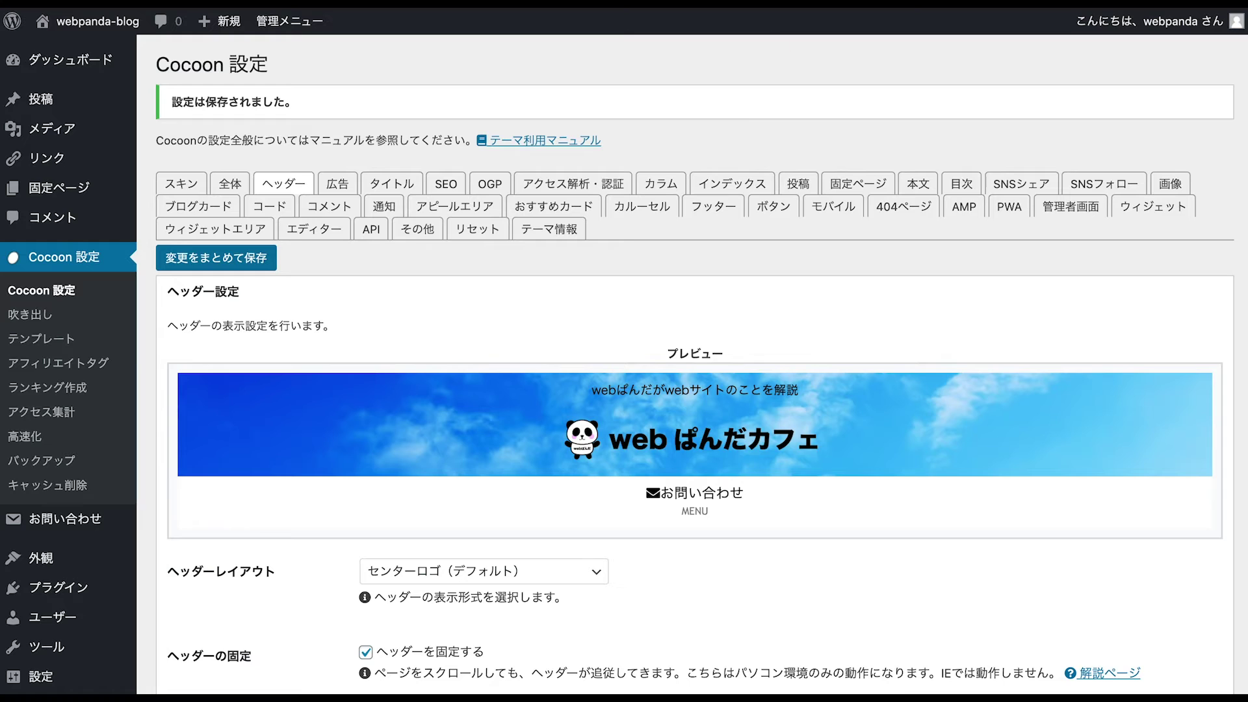
- Set the header height (高さ) to 400, save the changes and check the reloaded front page
scroll(644, 337, down, 5)
double_click(408, 368)
text(400)
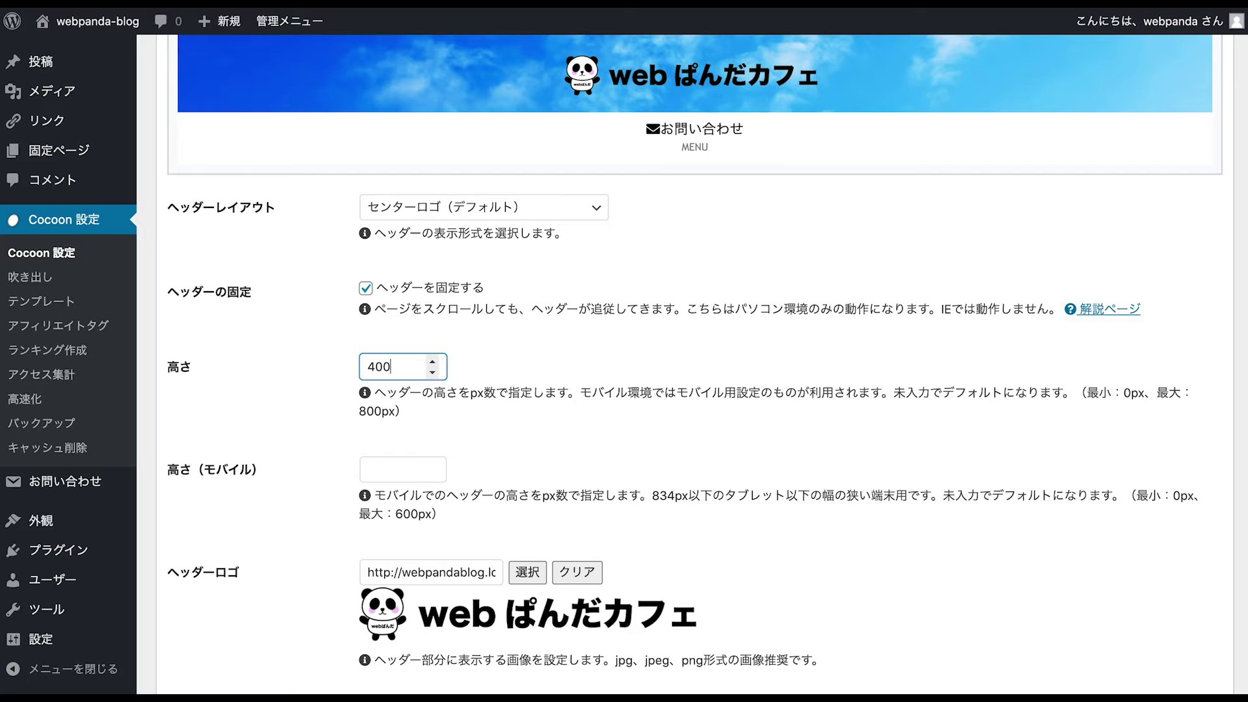
scroll(274, 459, down, 15)
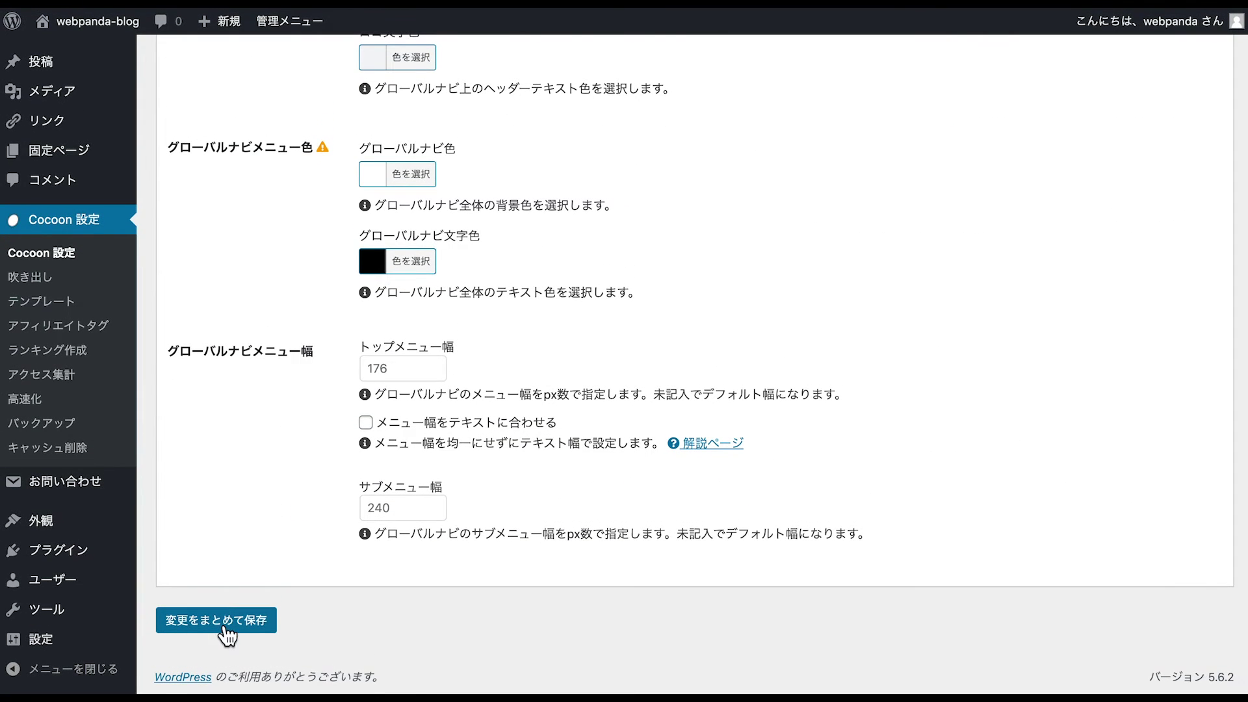
click(218, 620)
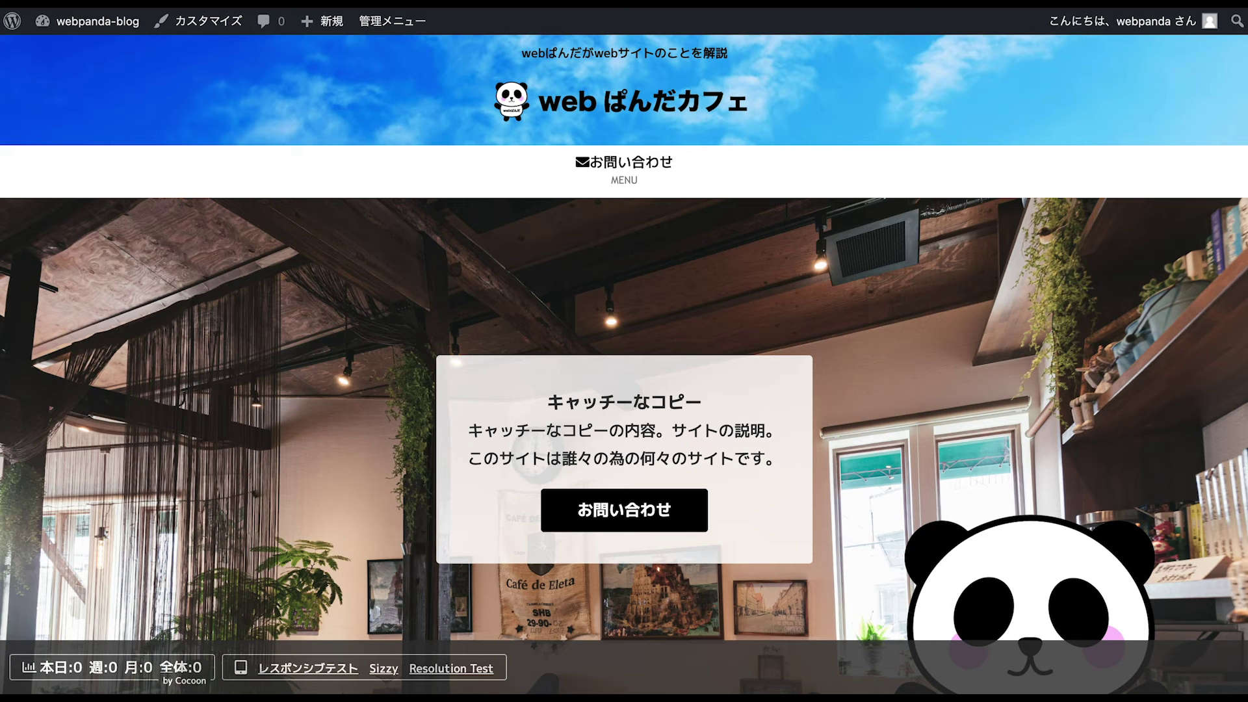
key(F5)
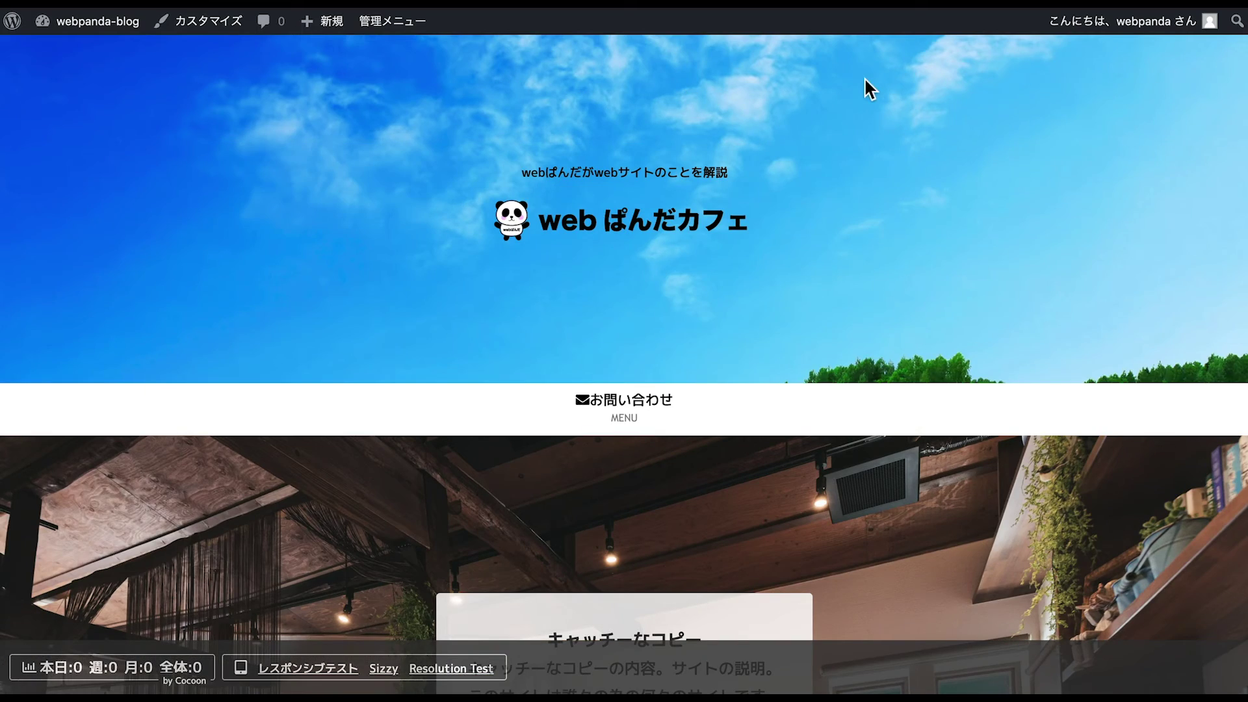
scroll(735, 191, down, 7)
scroll(735, 191, up, 7)
- Preview the front page's header in the browser's iPhone 6/7/8 device emulation and close the developer tools
key(super+alt+i)
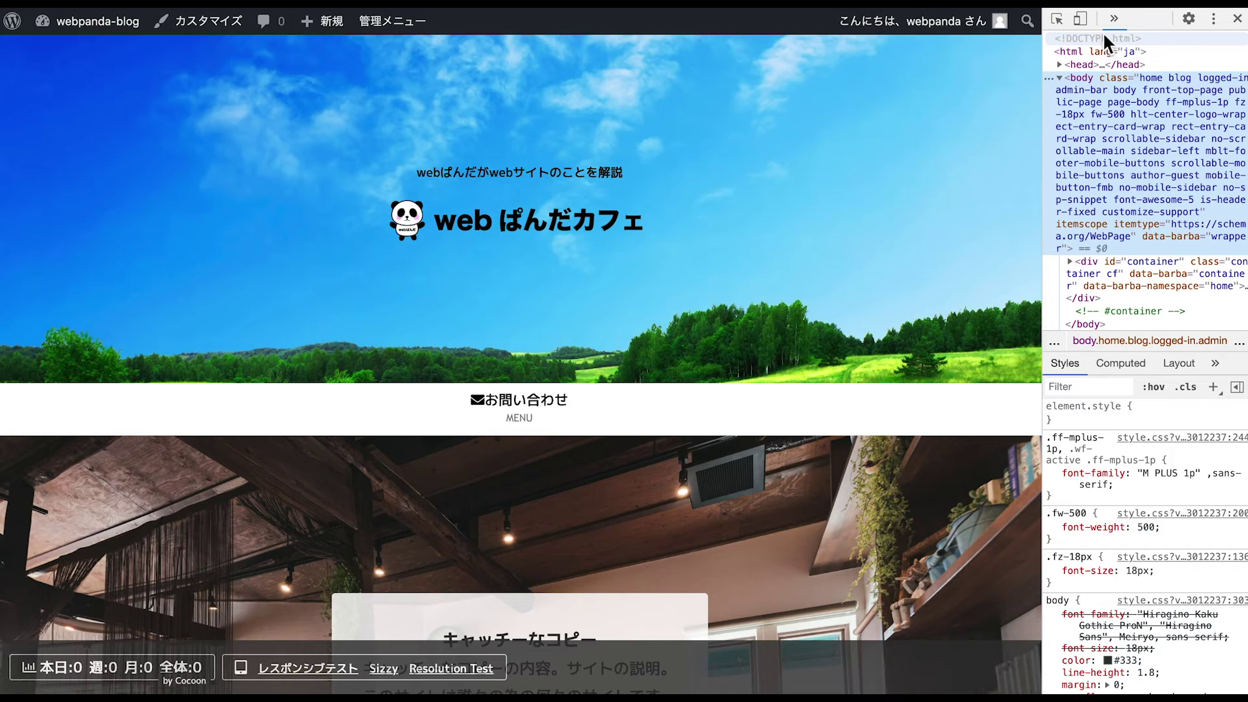
click(1081, 24)
scroll(549, 201, down, 2)
scroll(549, 206, up, 2)
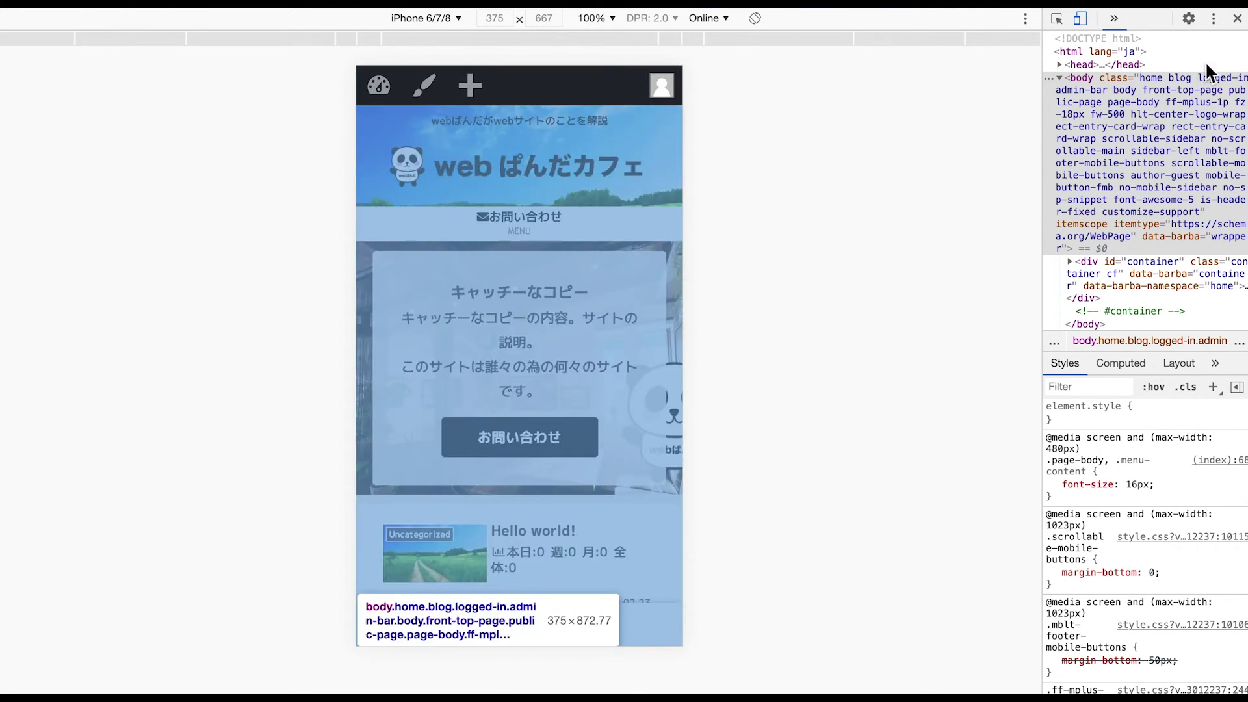
click(1236, 18)
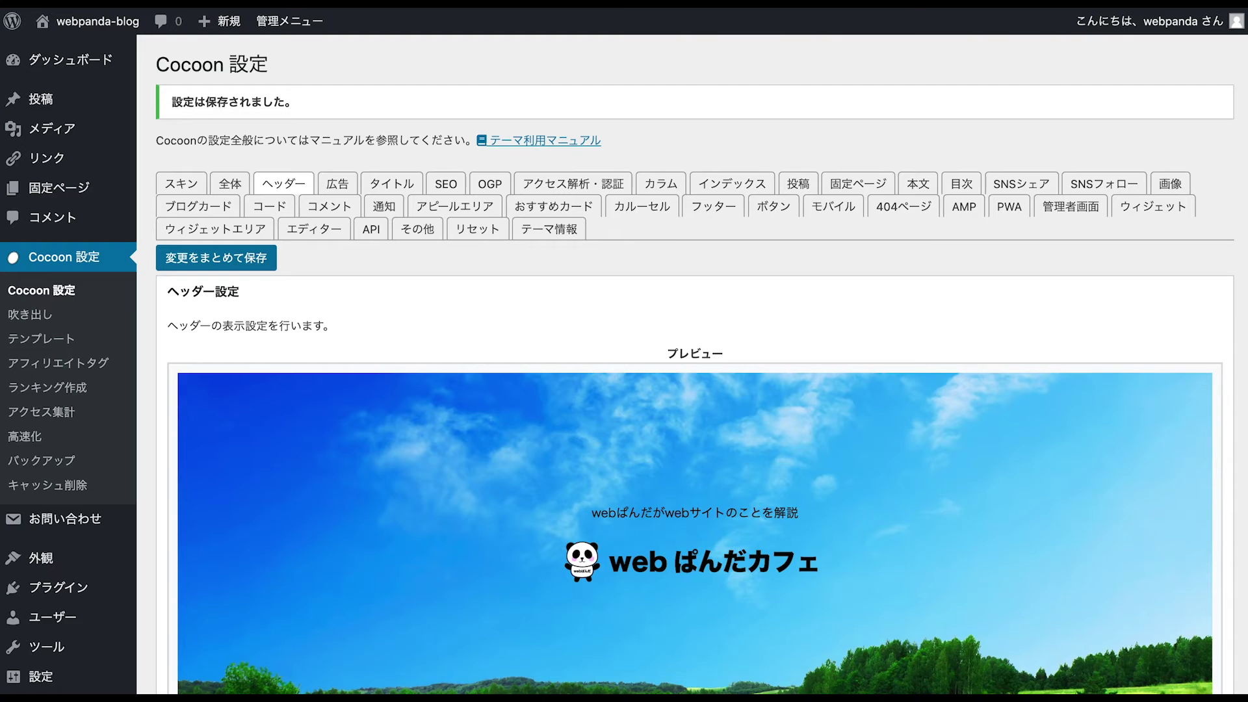
- Clear the header background image (ヘッダー背景画像) in the header settings and save the changes
scroll(668, 252, down, 15)
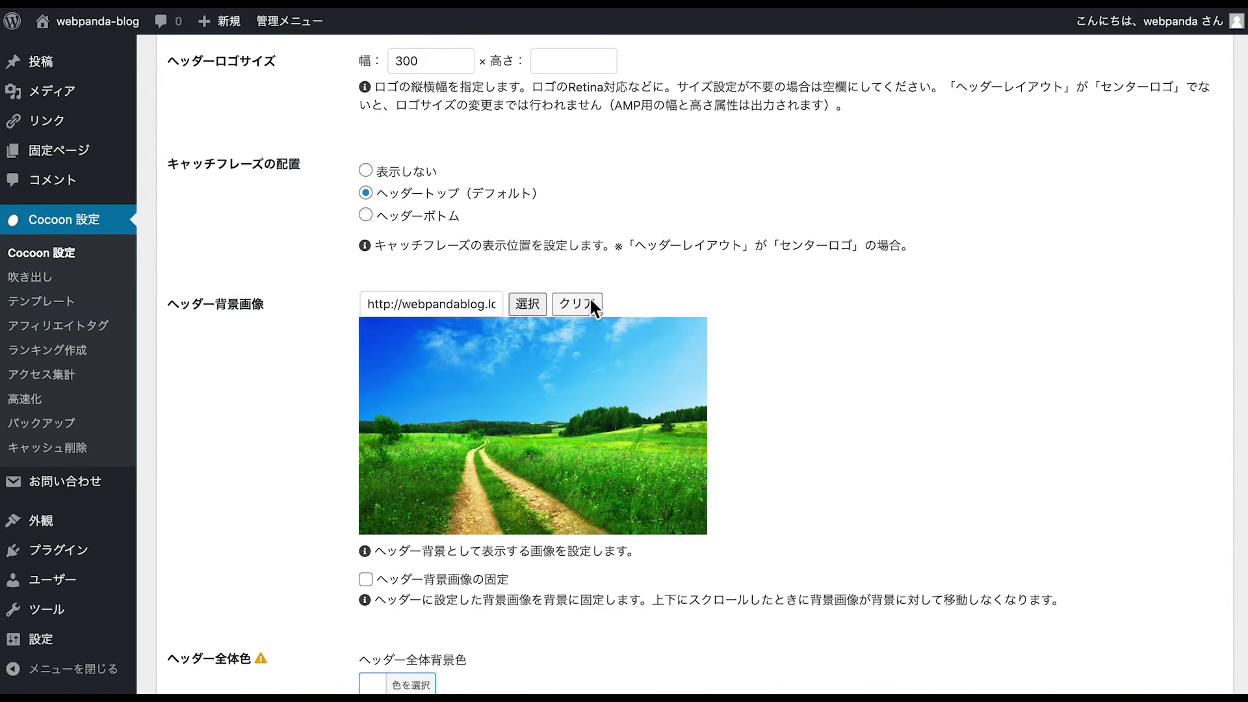
click(588, 301)
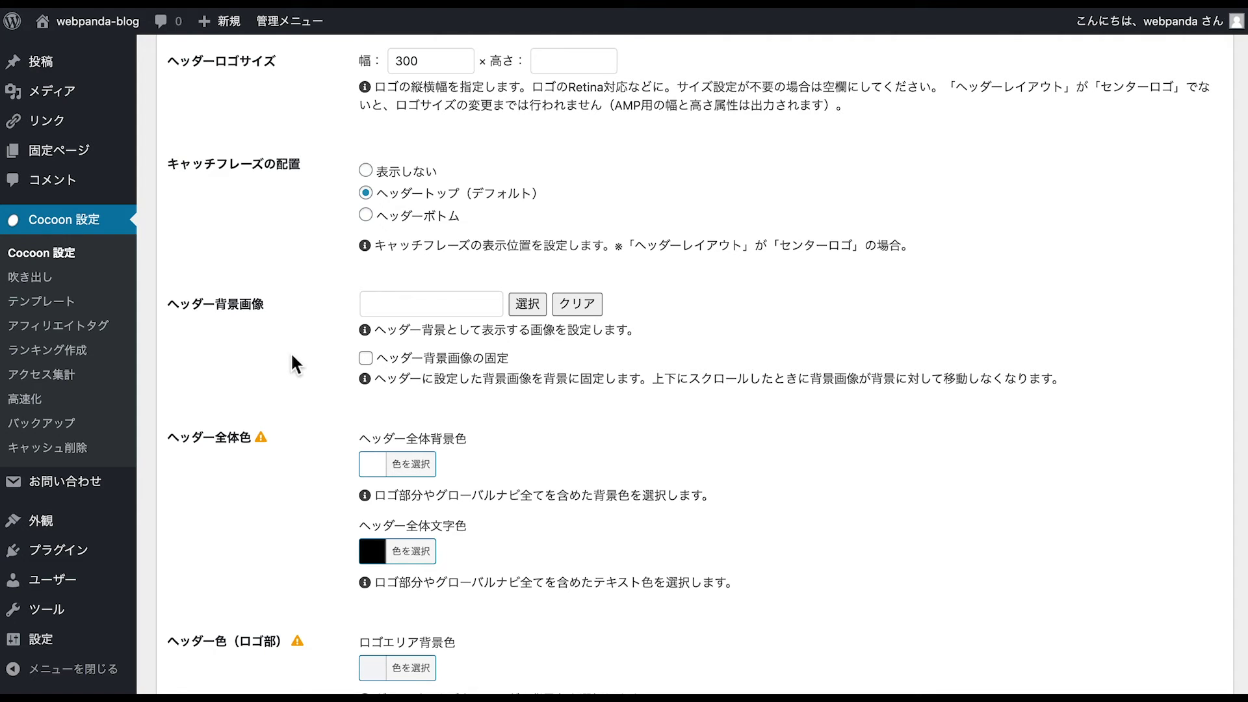
scroll(292, 358, down, 10)
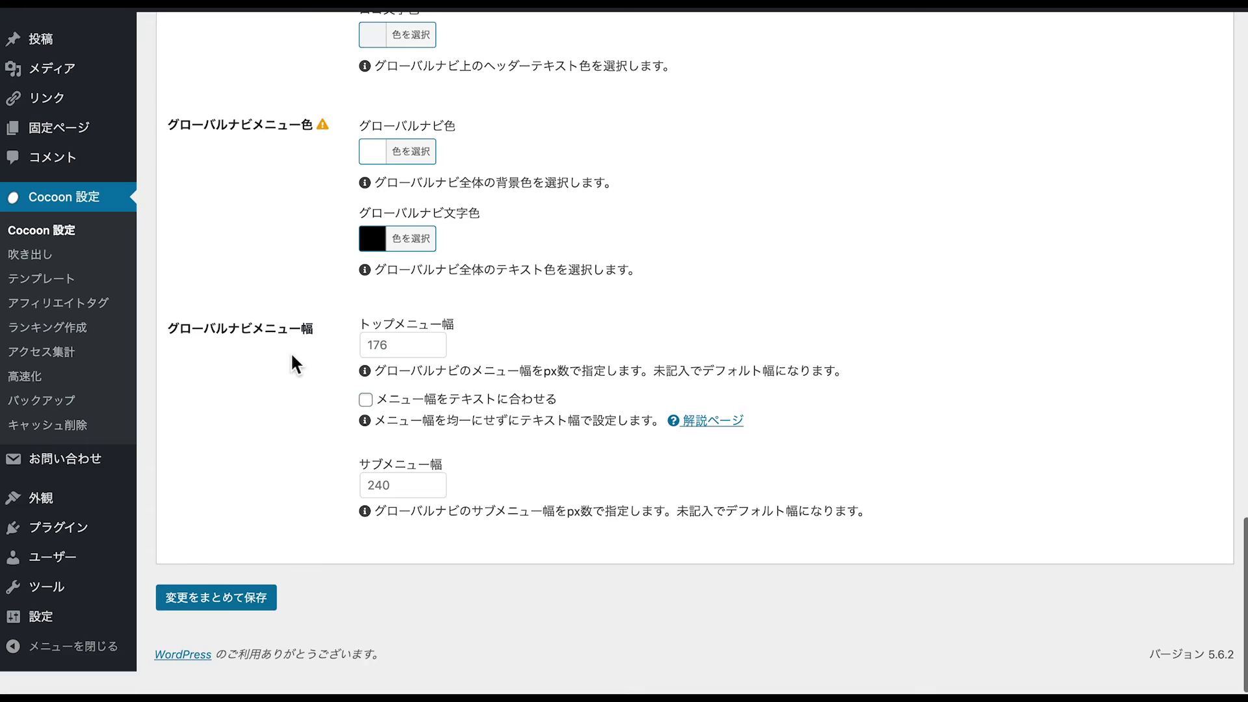
click(242, 627)
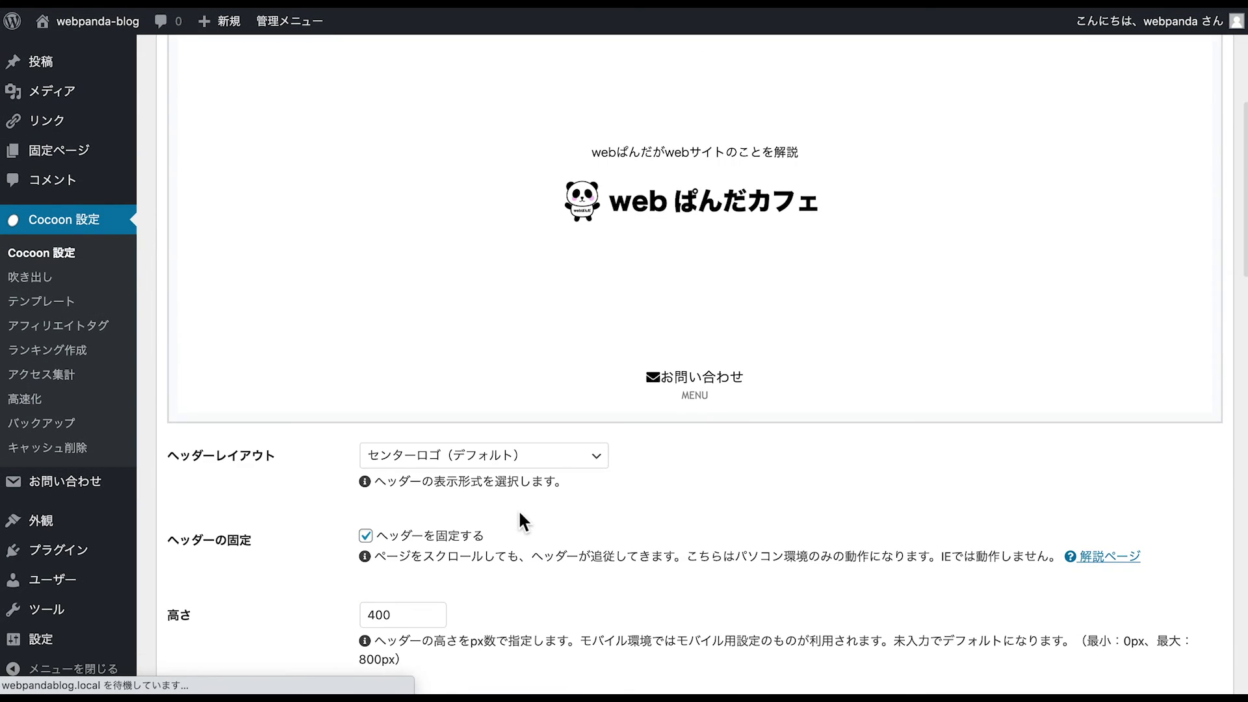
- Enable メニュー幅をテキストに合わせる for the global navigation menu width and save the changes
scroll(518, 509, down, 9)
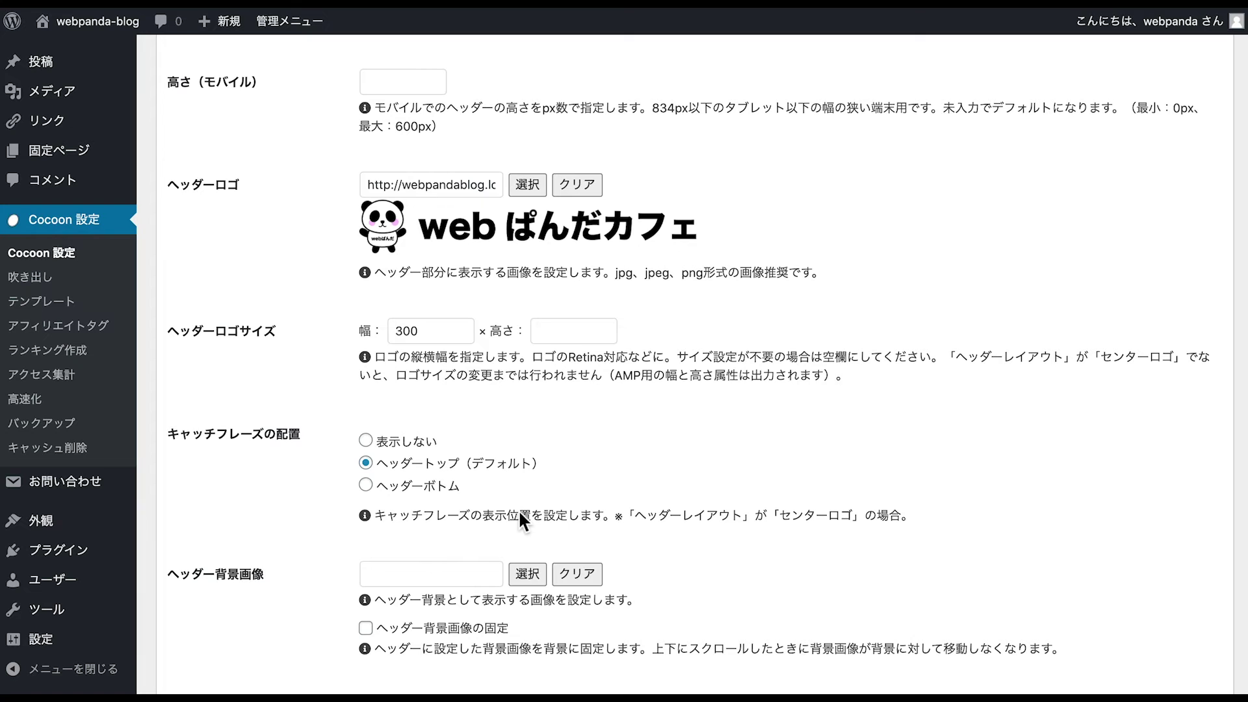
scroll(517, 509, down, 7)
scroll(517, 509, down, 3)
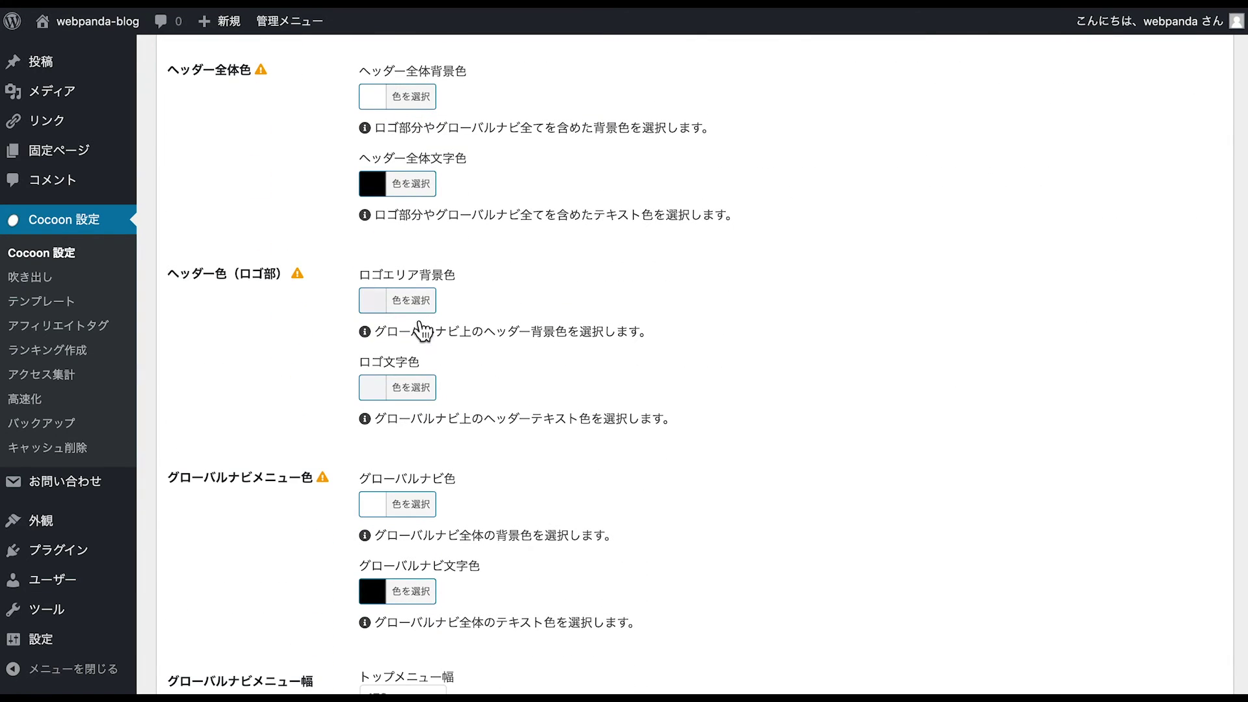
scroll(428, 403, down, 5)
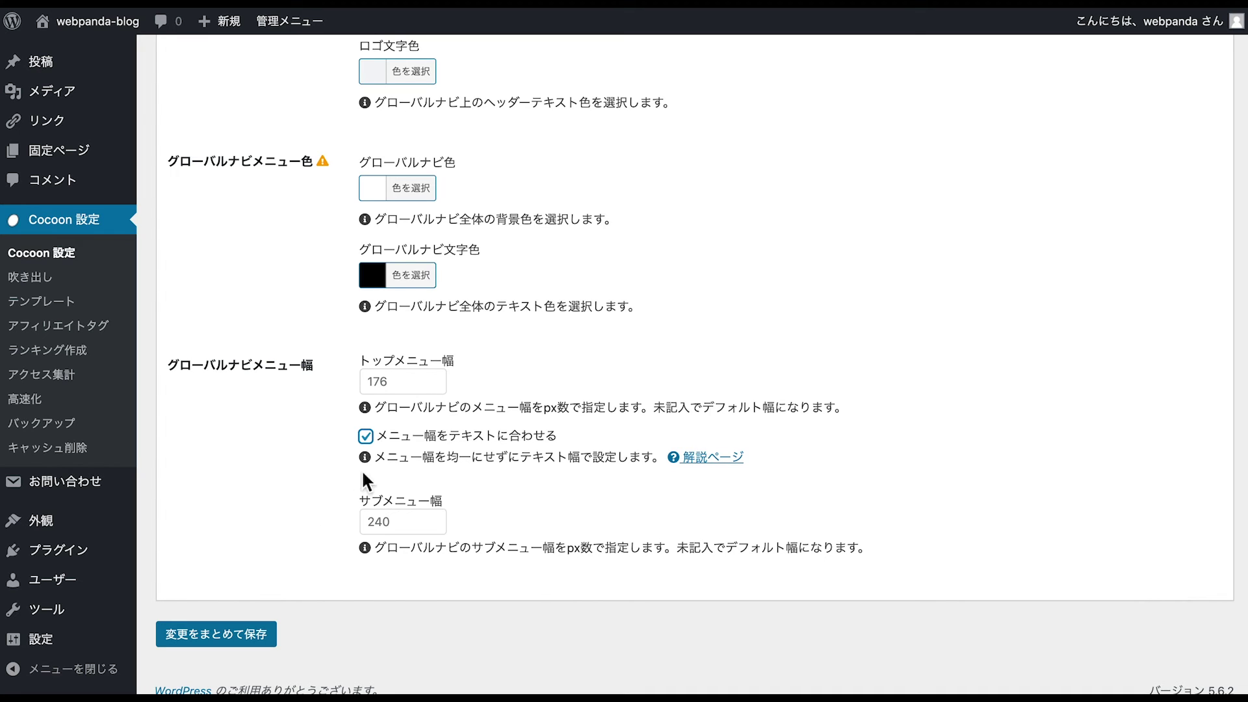
click(249, 636)
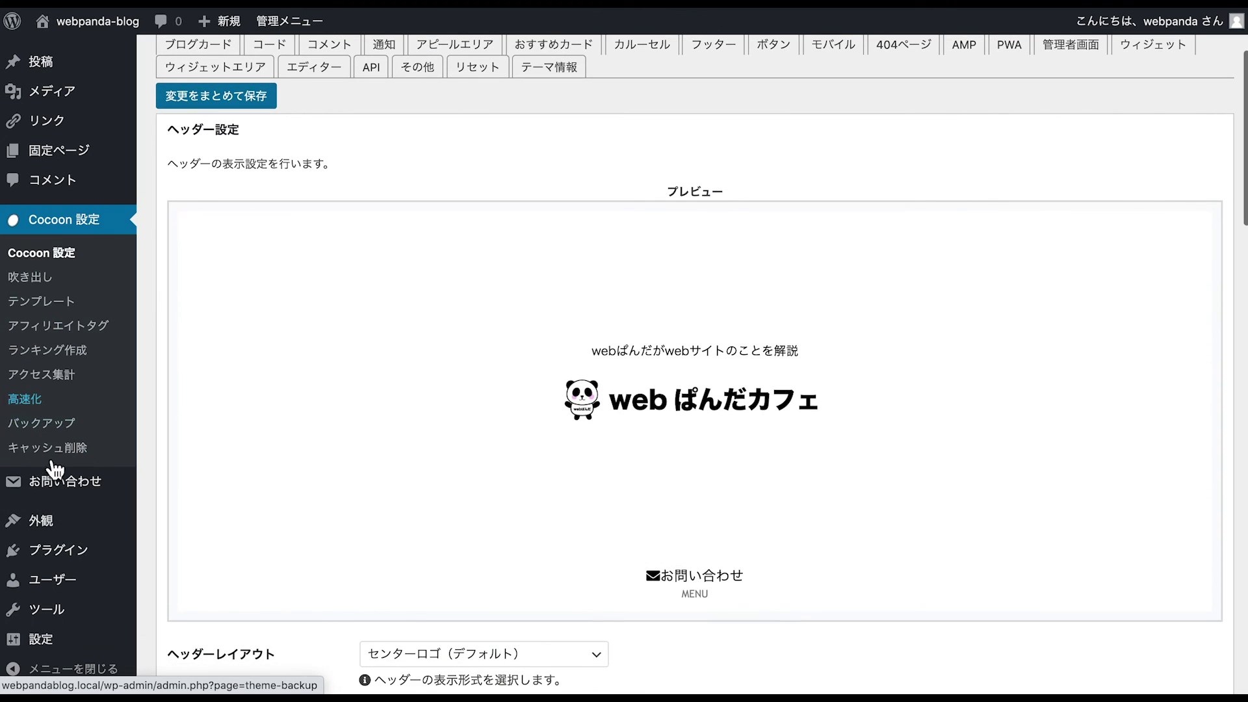
- In the menu editor, add the fixed pages お問い合わせ and Sample Page to the menu named menu, twice each
mouse_move(42, 522)
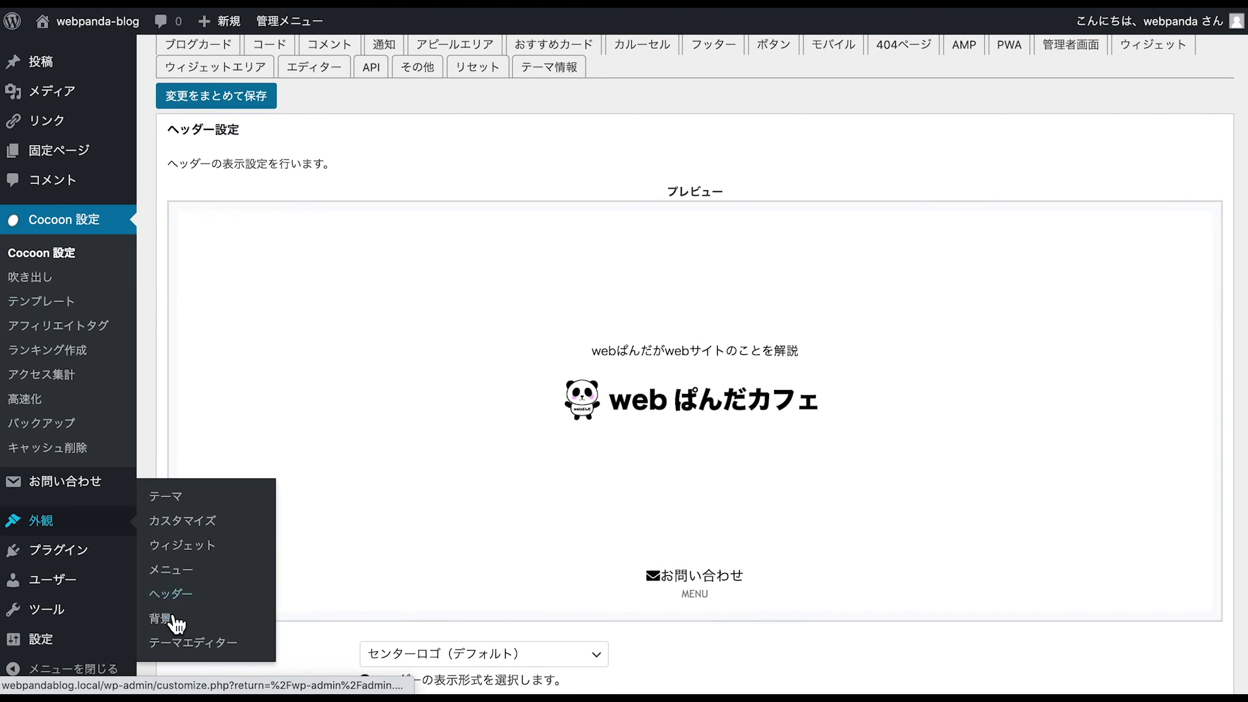
click(188, 574)
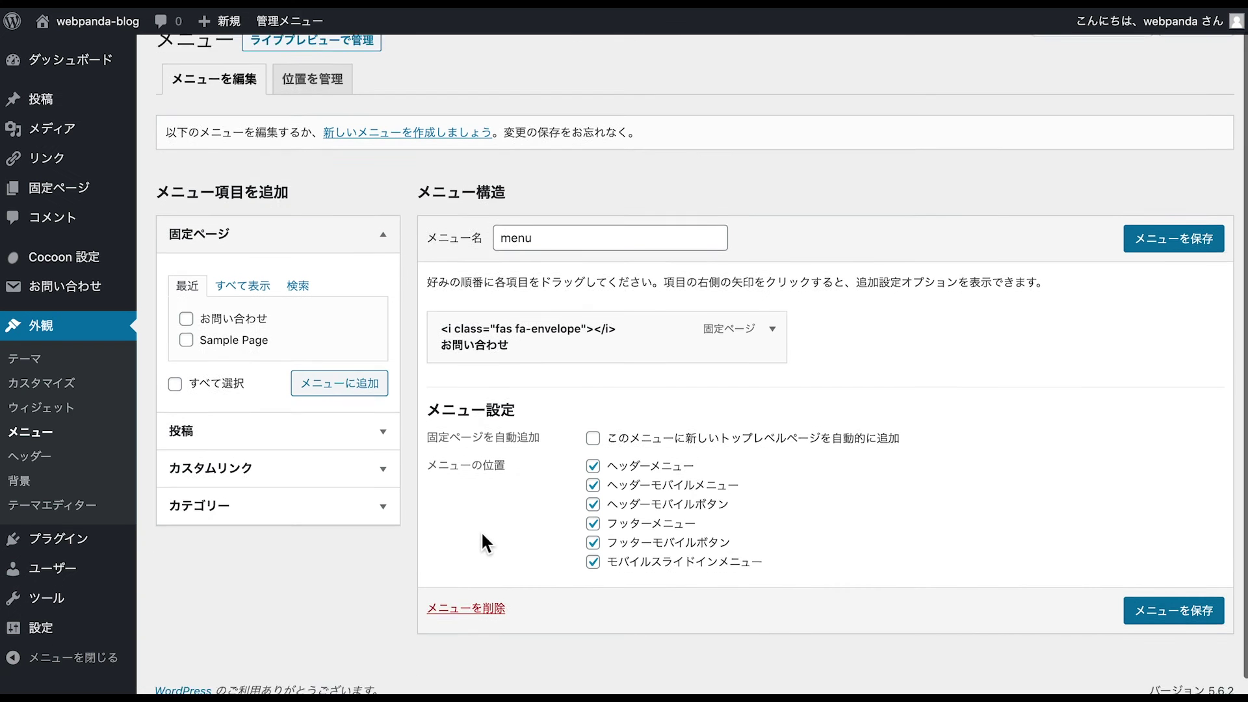
scroll(481, 530, down, 1)
click(186, 304)
click(186, 325)
click(304, 368)
click(186, 305)
click(186, 326)
click(321, 379)
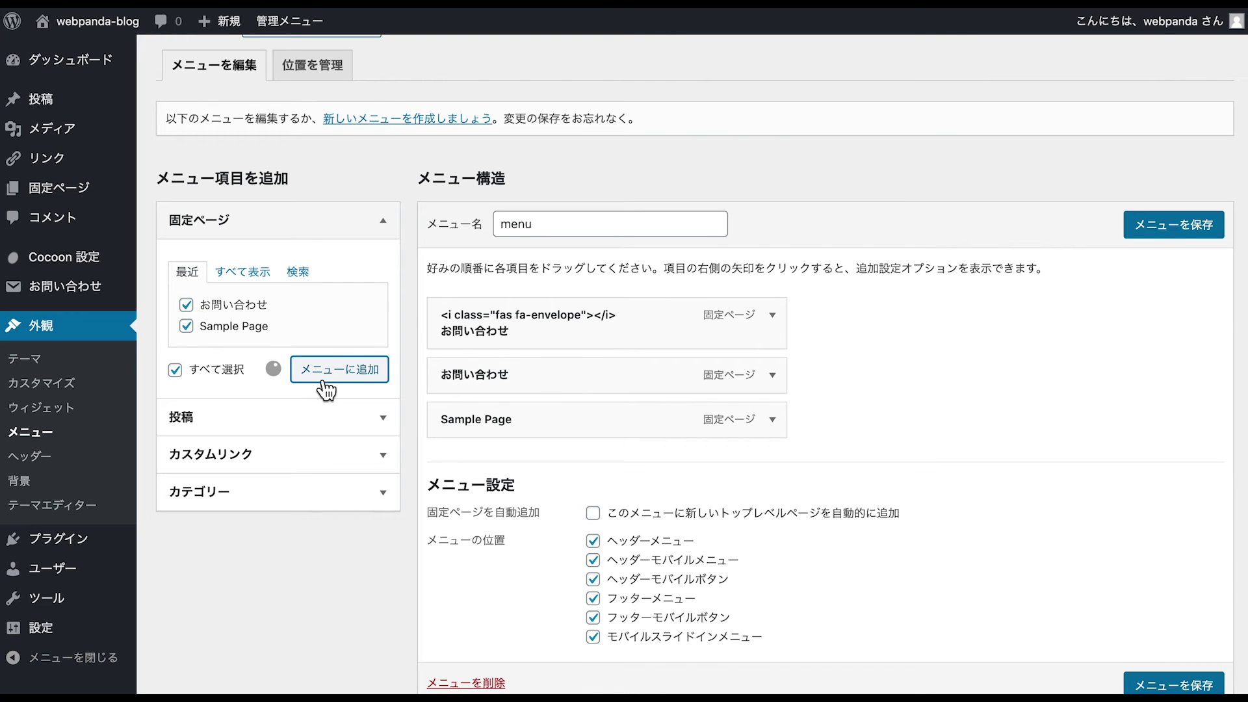
- Nest each Sample Page under the お問い合わせ item above it, save the menu and check the submenus on the live site
scroll(455, 423, down, 3)
drag(504, 323, 542, 312)
drag(509, 404, 538, 403)
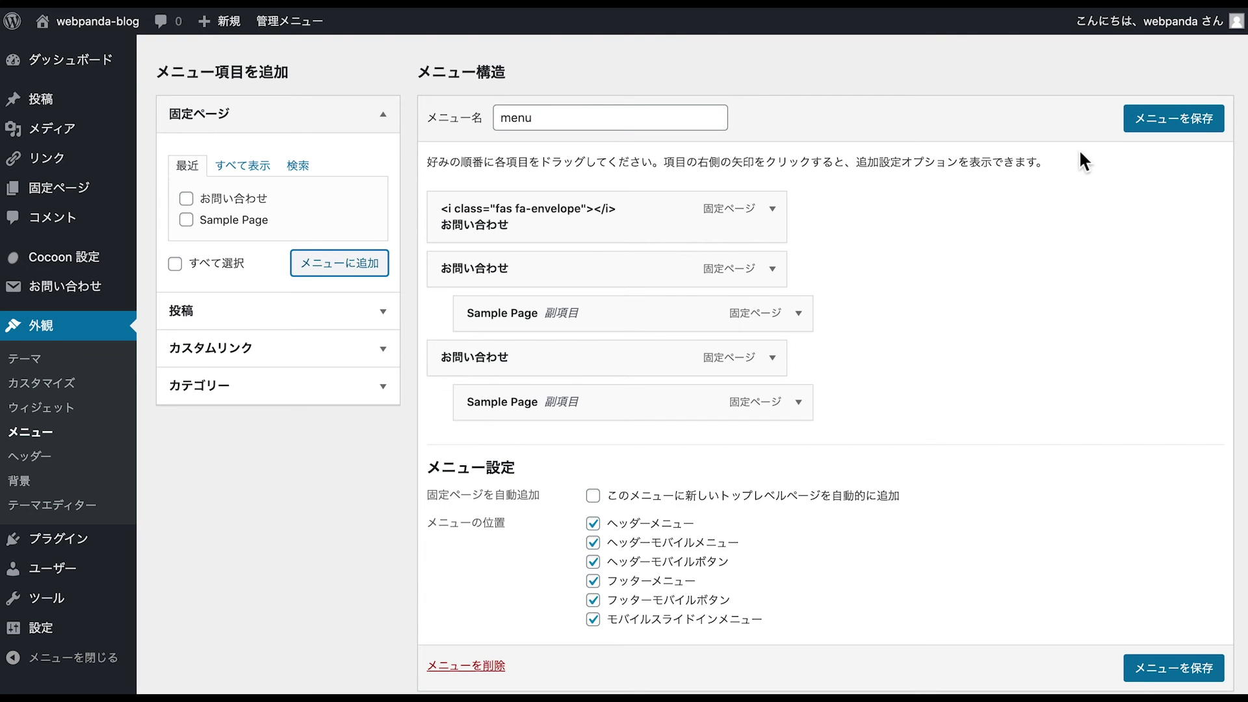
click(1150, 124)
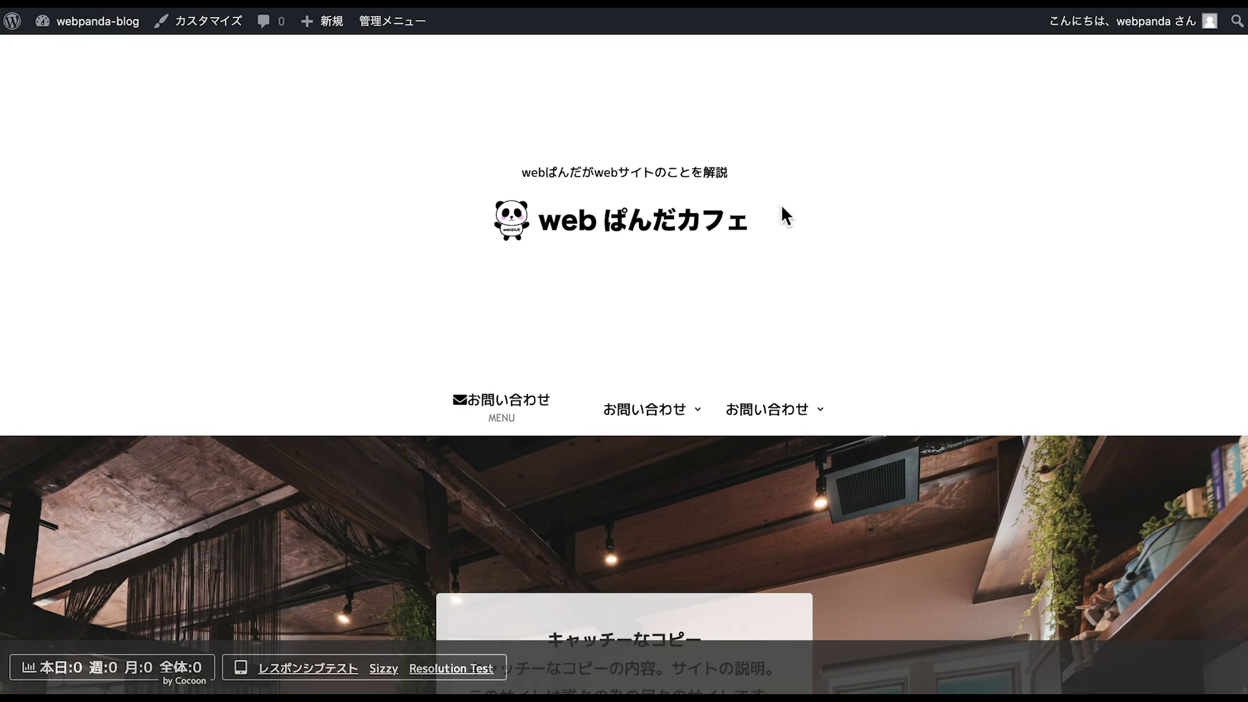
scroll(577, 277, down, 3)
mouse_move(618, 299)
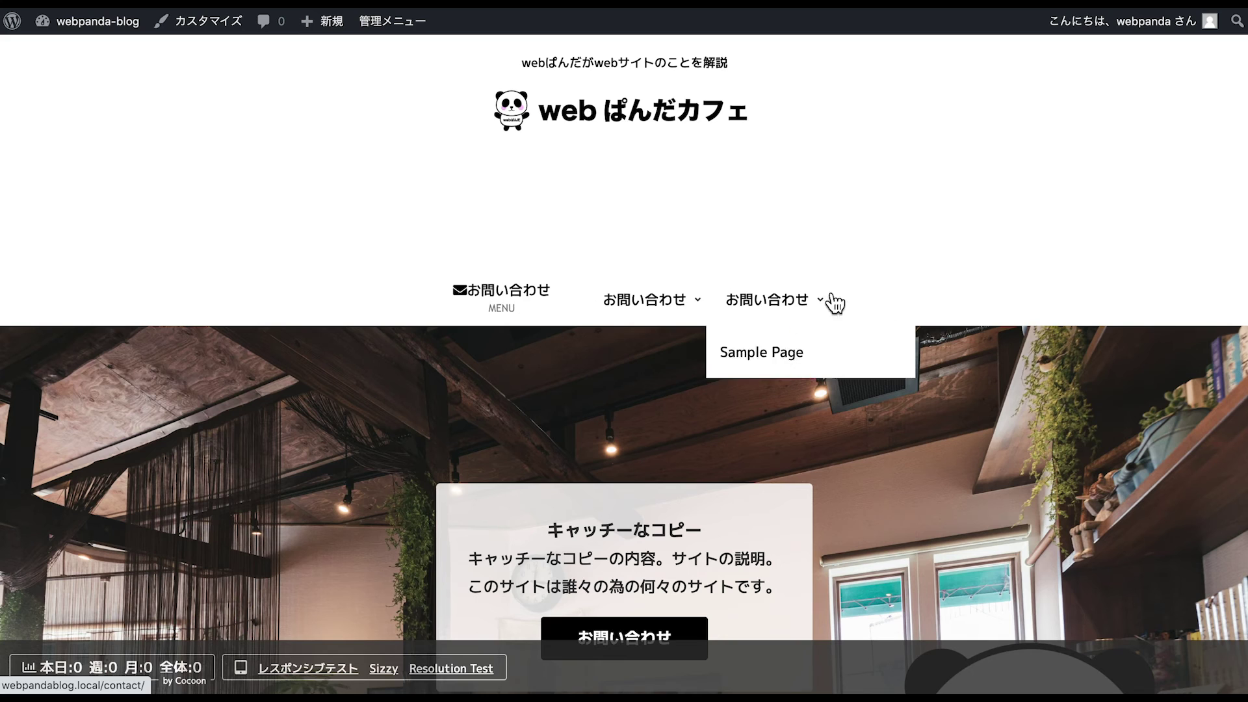
- Clear the description (説明) of the first お問い合わせ item with the envelope icon, save the menu and check the navigation on the live site
mouse_move(648, 312)
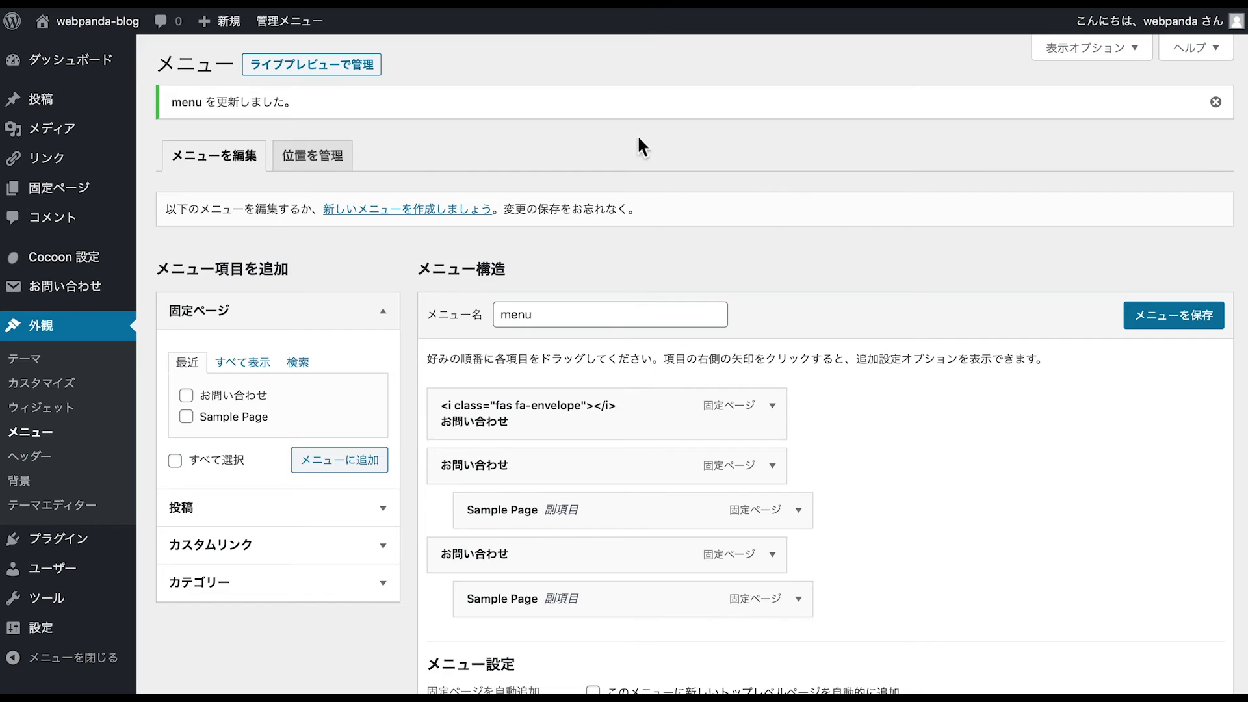
scroll(650, 305, down, 3)
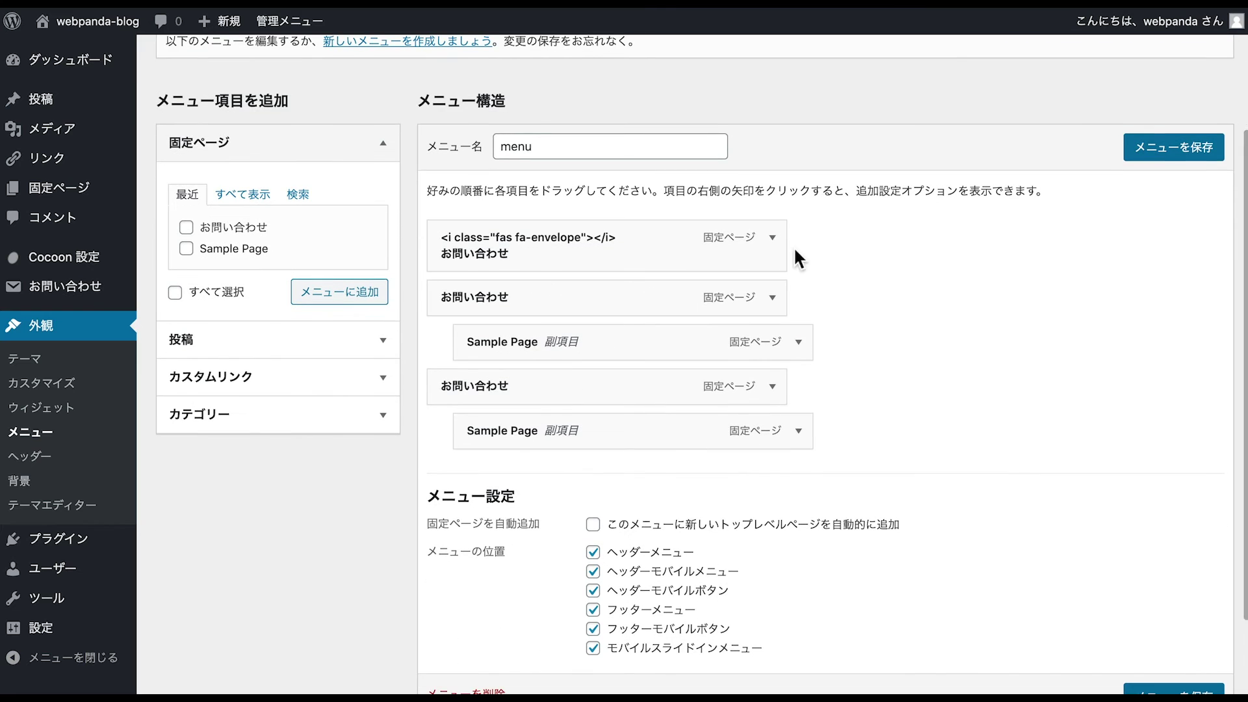
click(772, 238)
drag(509, 371, 342, 360)
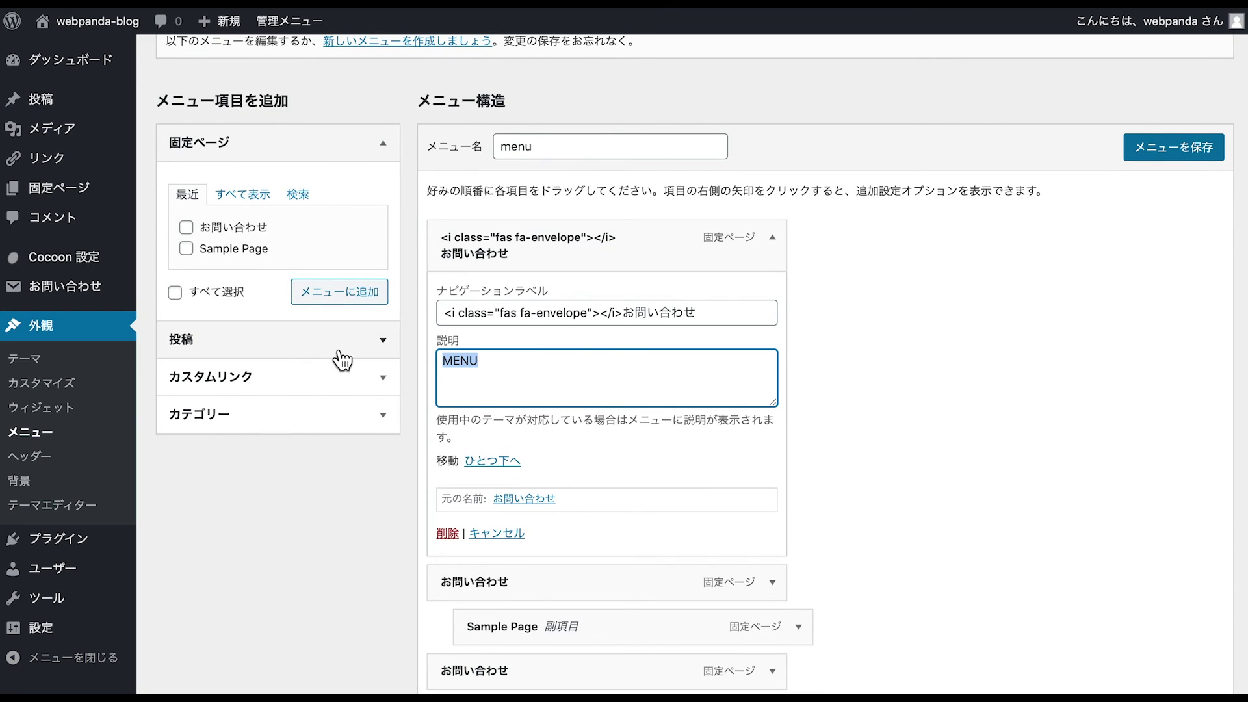
key(BackSpace)
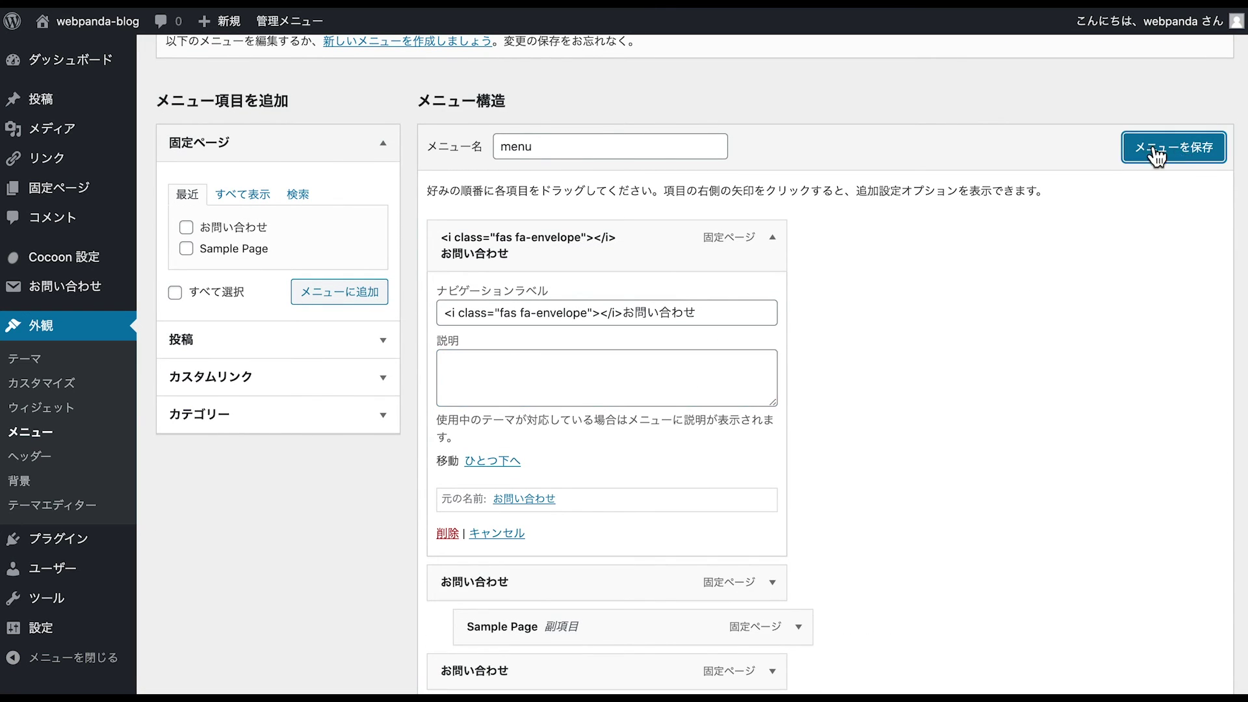
click(1127, 155)
key(super+r)
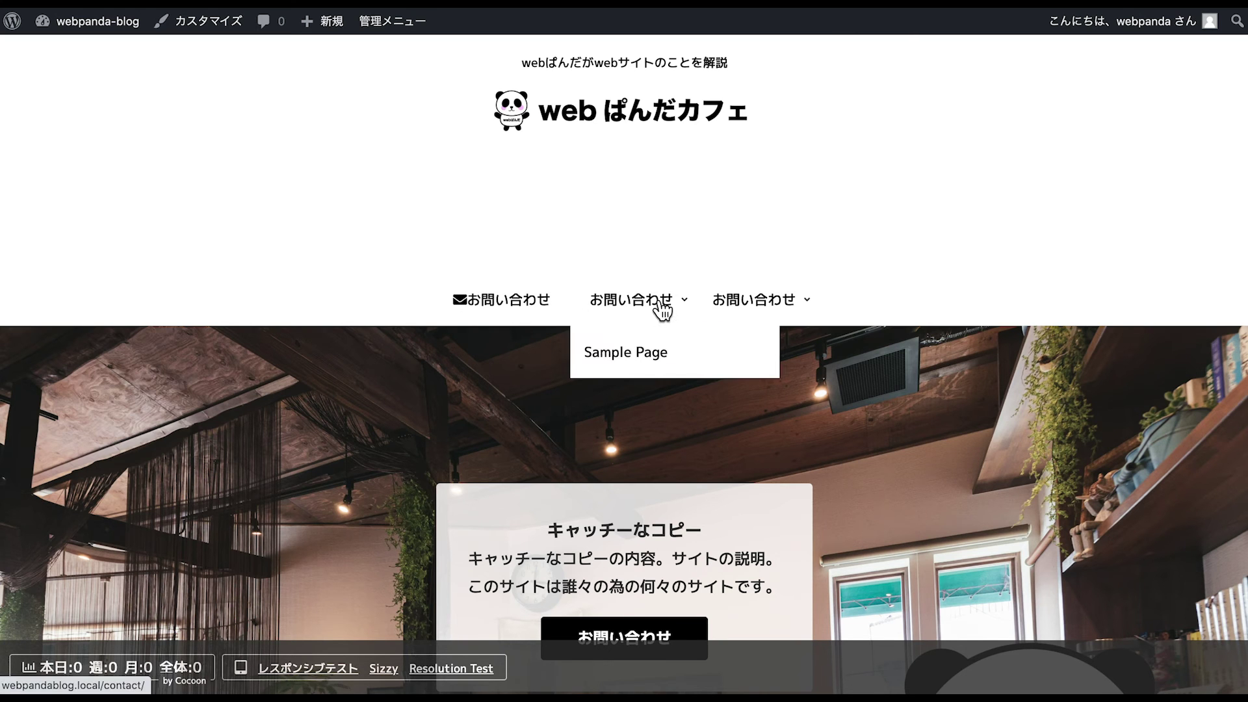
mouse_move(675, 311)
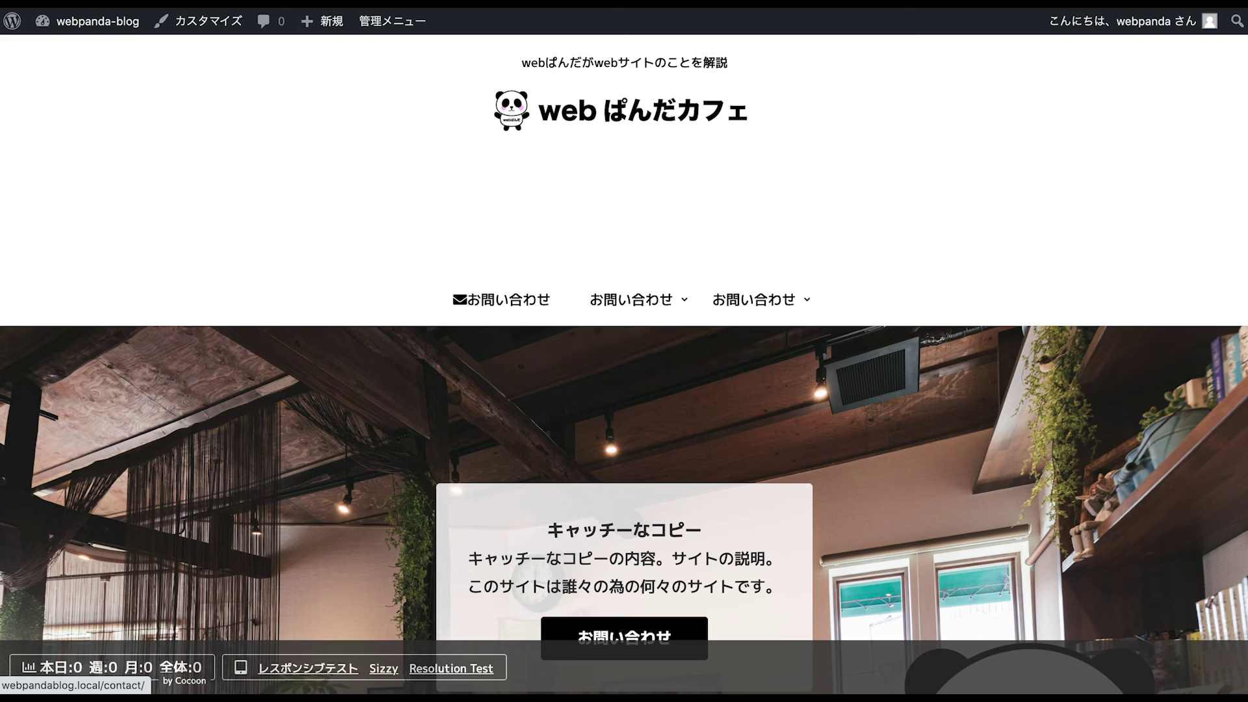
- Disable メニュー幅をテキストに合わせる for the global navigation in the Cocoon header settings, save the changes and check the menu on the live site
key(ctrl+shift+Tab)
scroll(597, 301, down, 5)
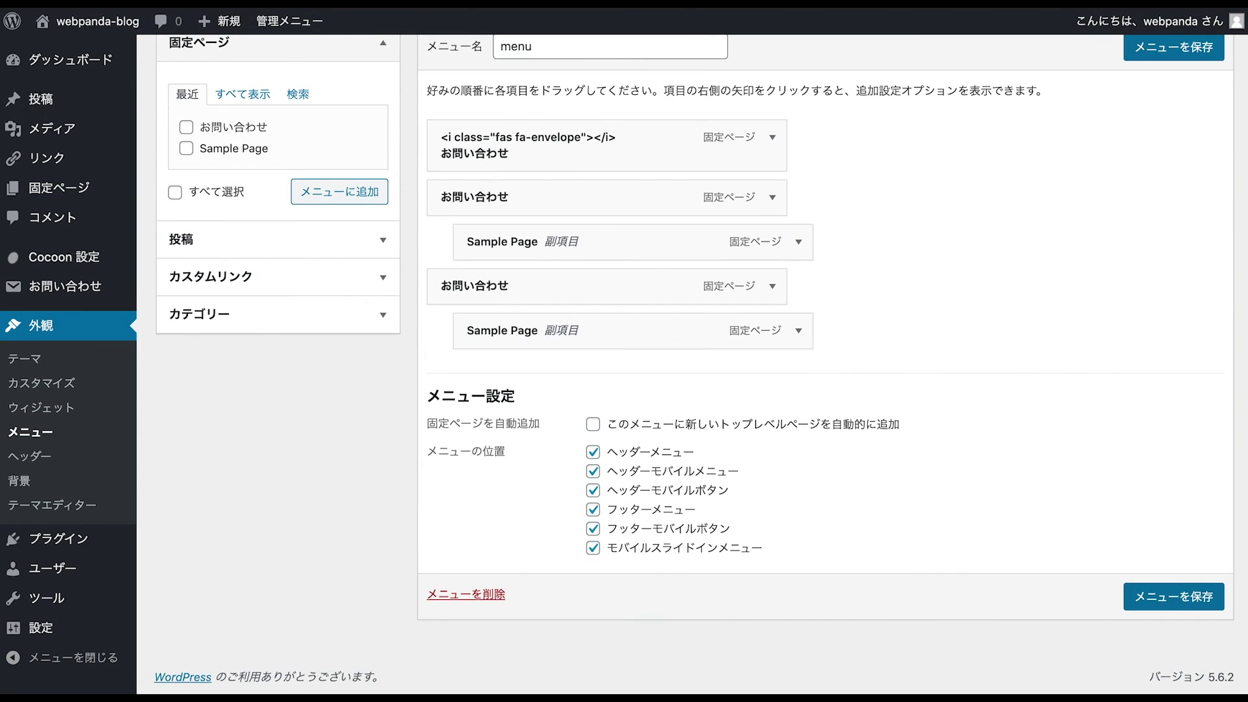
click(49, 259)
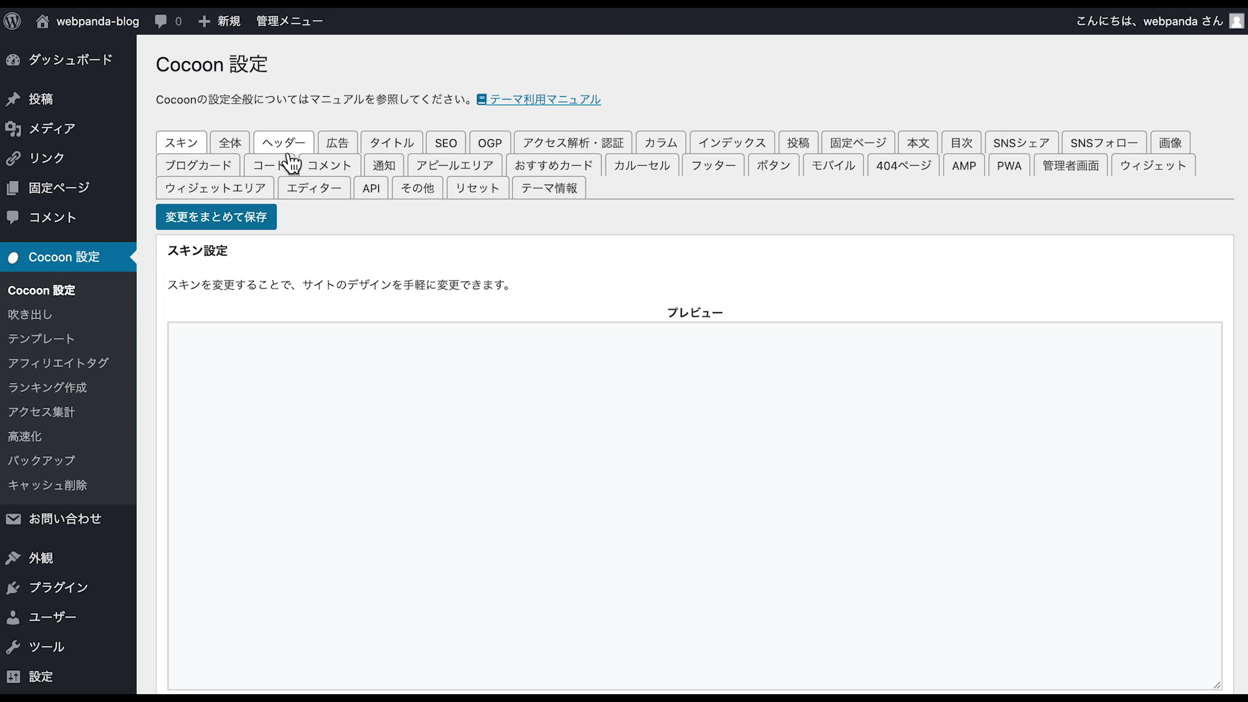
click(283, 142)
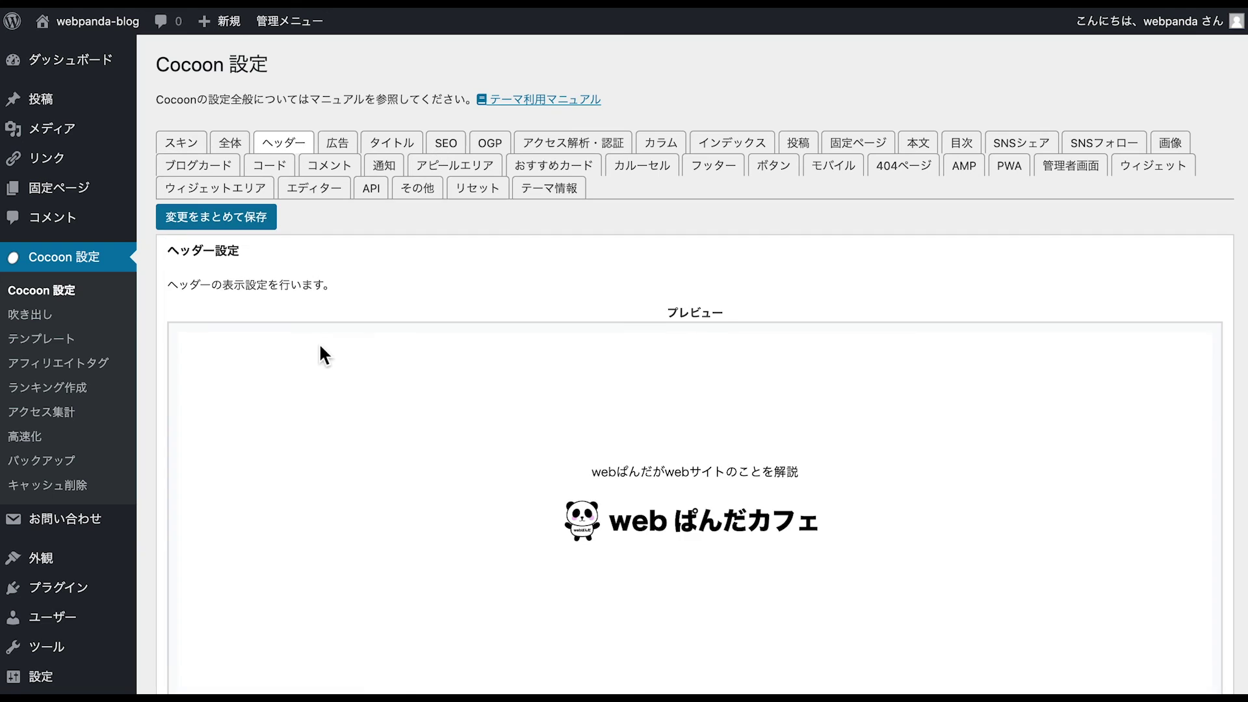
scroll(320, 351, down, 5)
scroll(320, 349, down, 15)
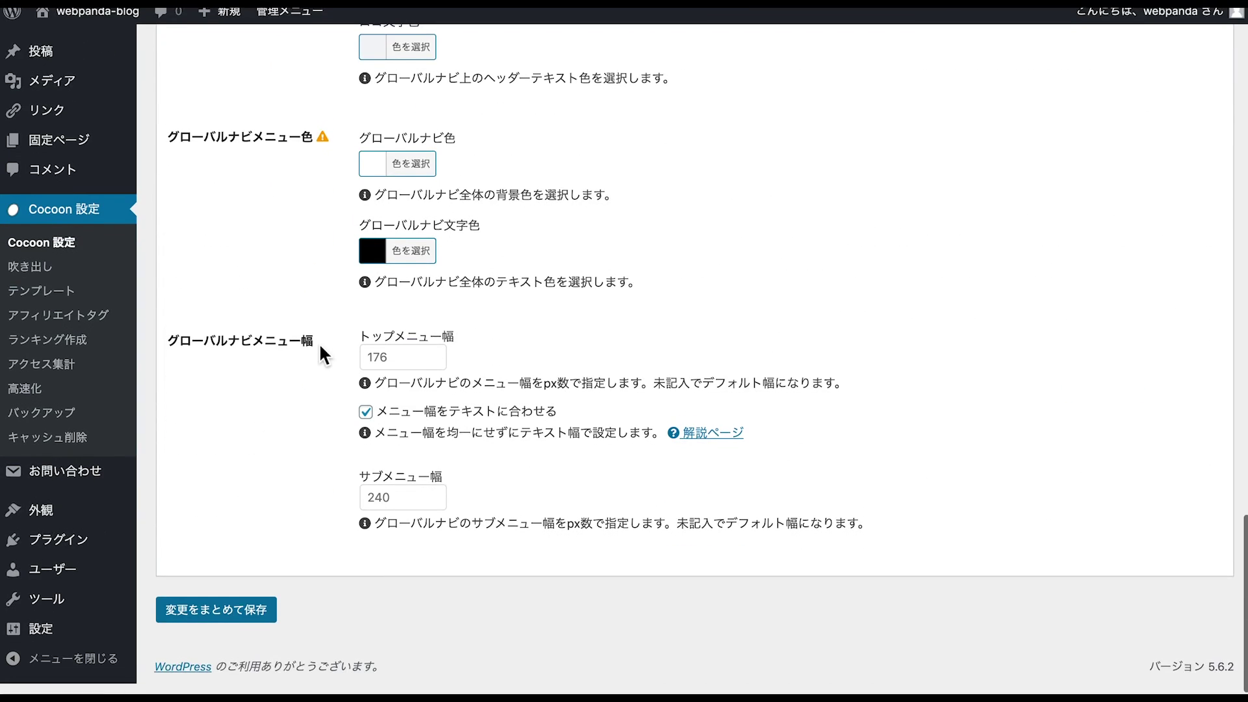
click(370, 427)
click(235, 629)
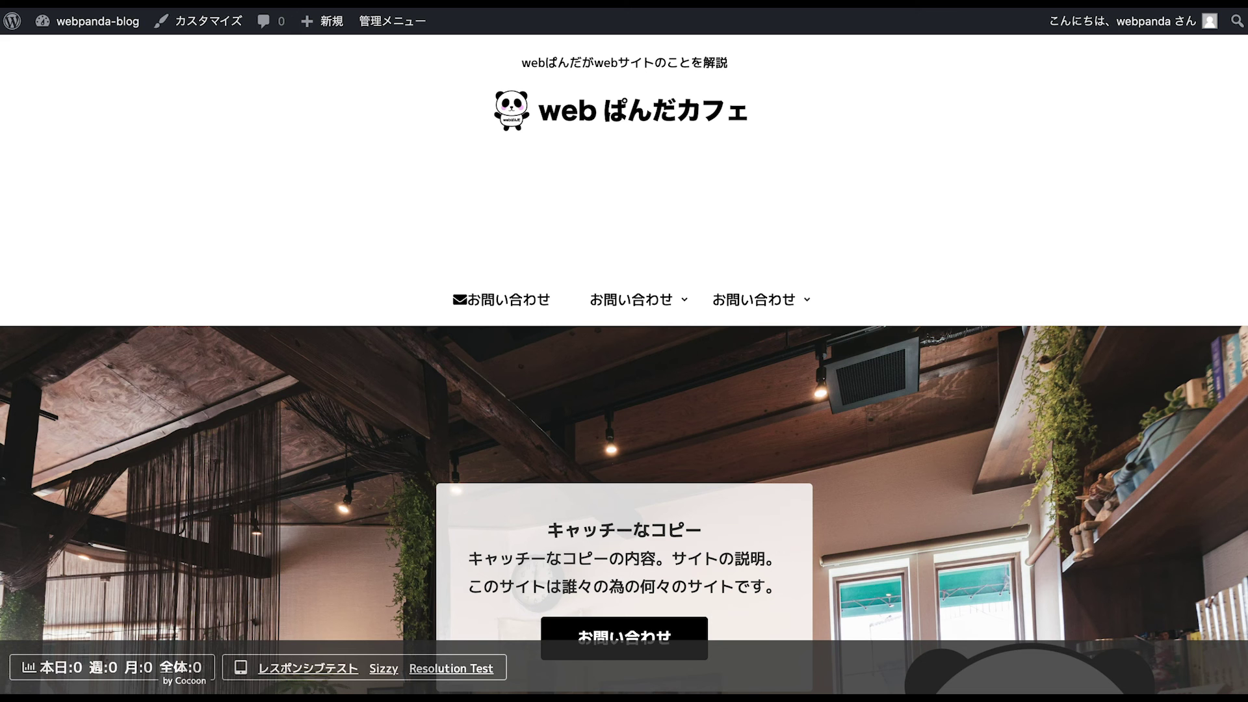
key(super+r)
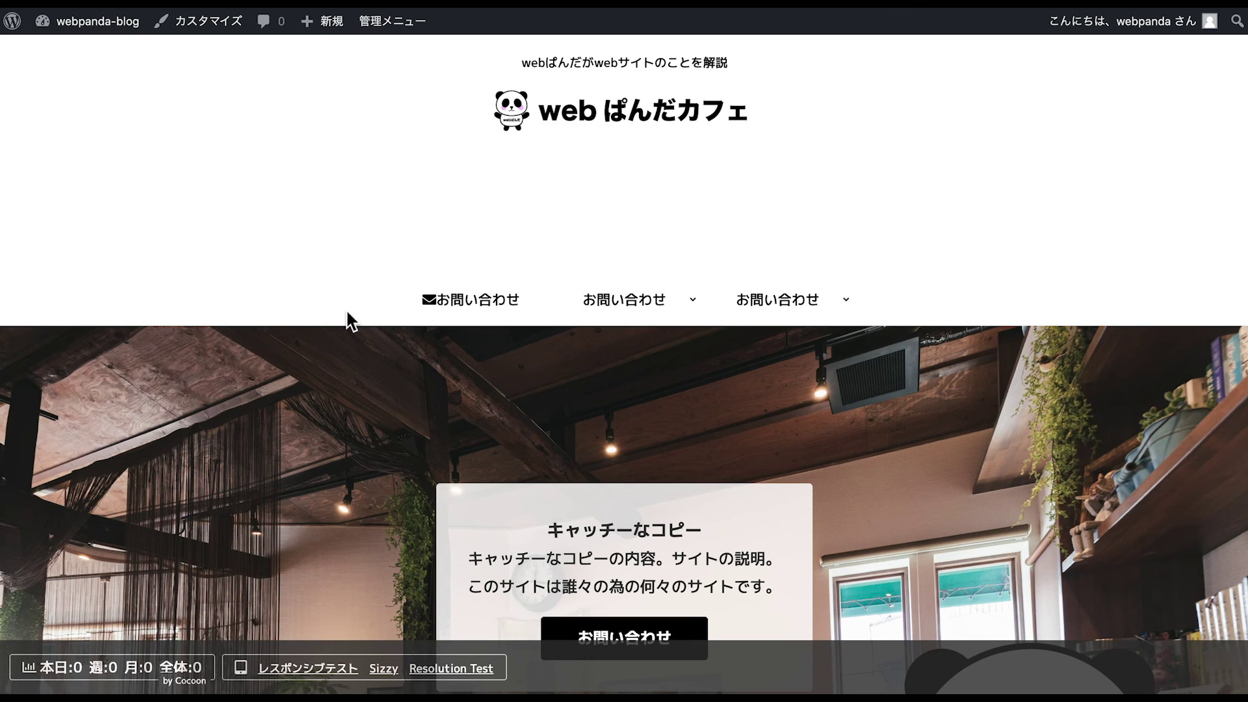
mouse_move(790, 291)
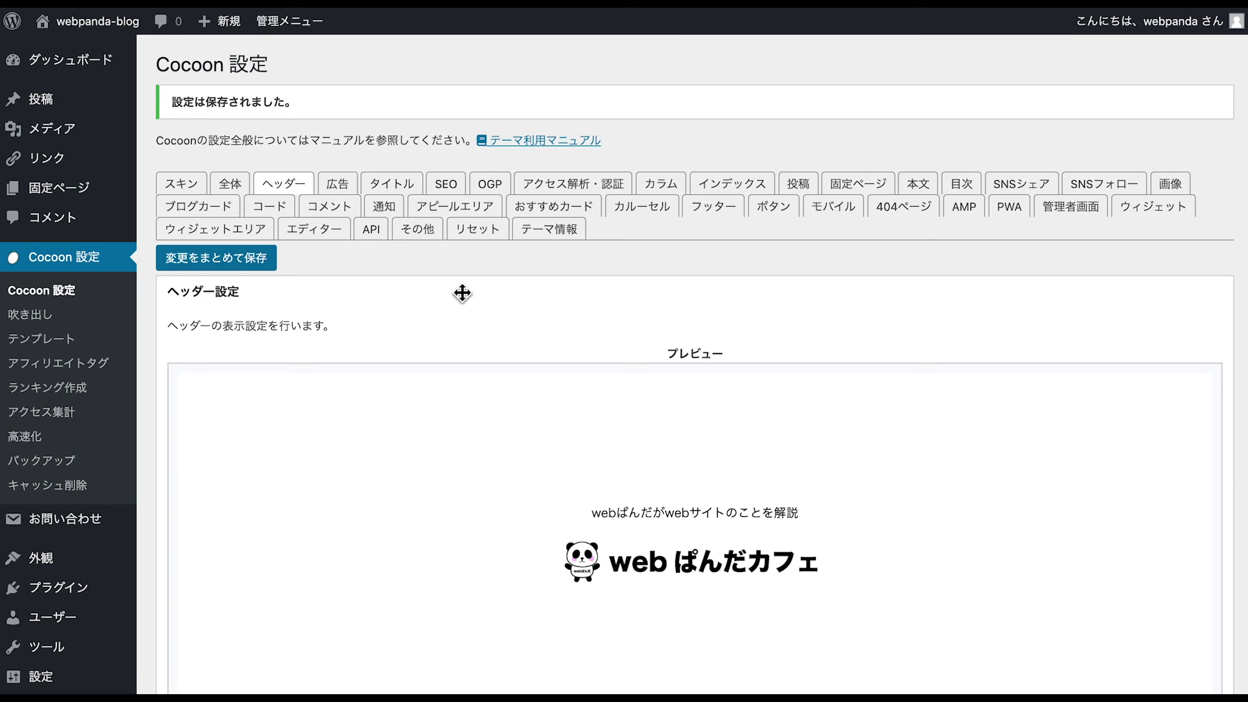
- Save the Cocoon header settings again and look through the header options, including height, logo, logo size and catchphrase placement
scroll(462, 428, down, 20)
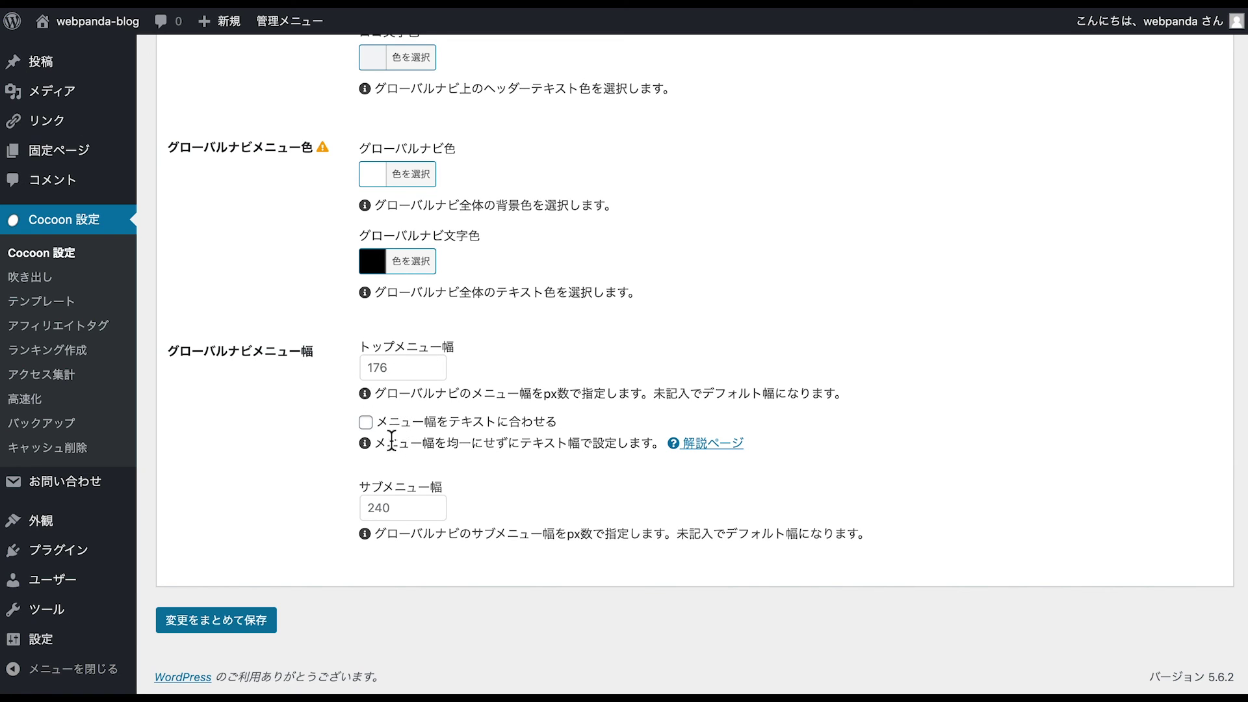
key(Return)
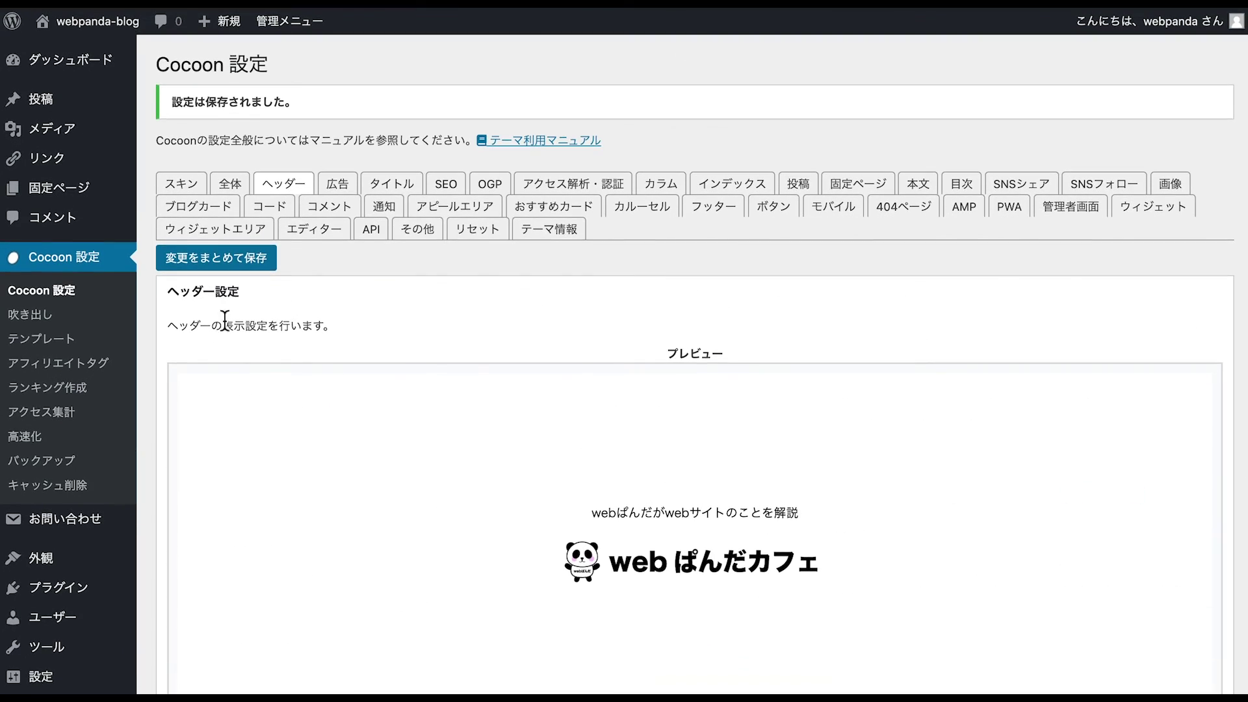
scroll(278, 357, down, 15)
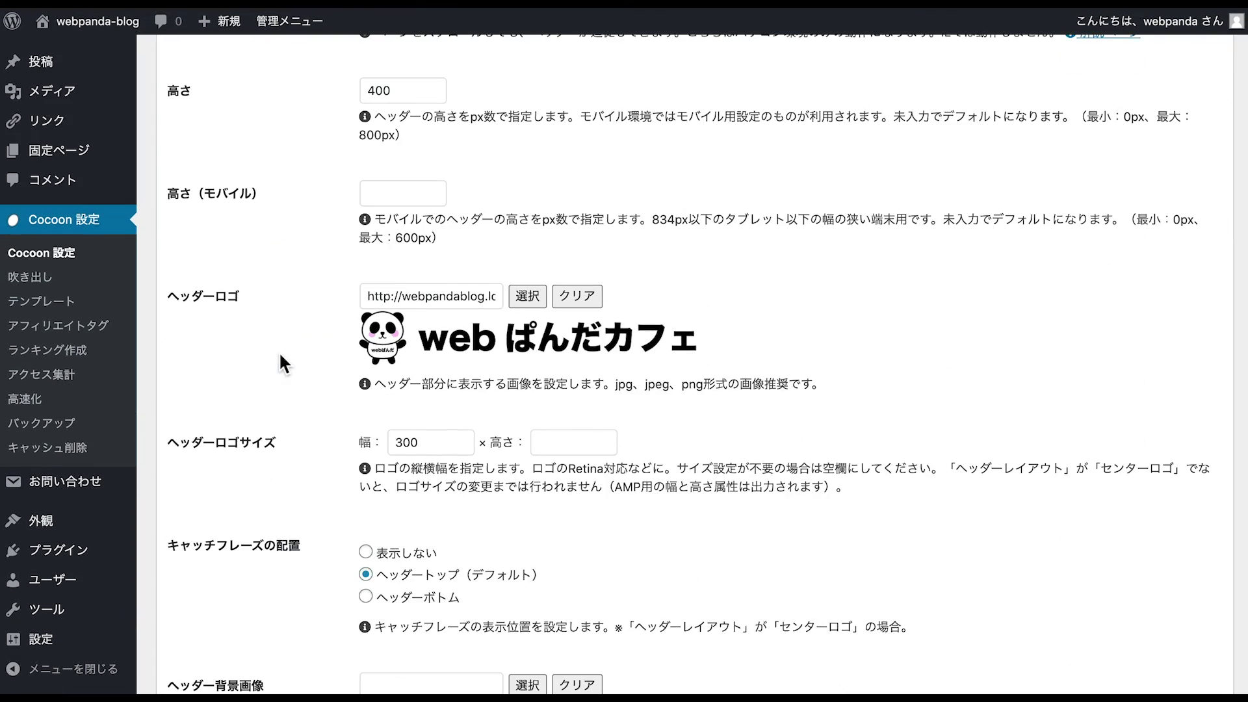
scroll(281, 363, down, 9)
scroll(282, 364, down, 8)
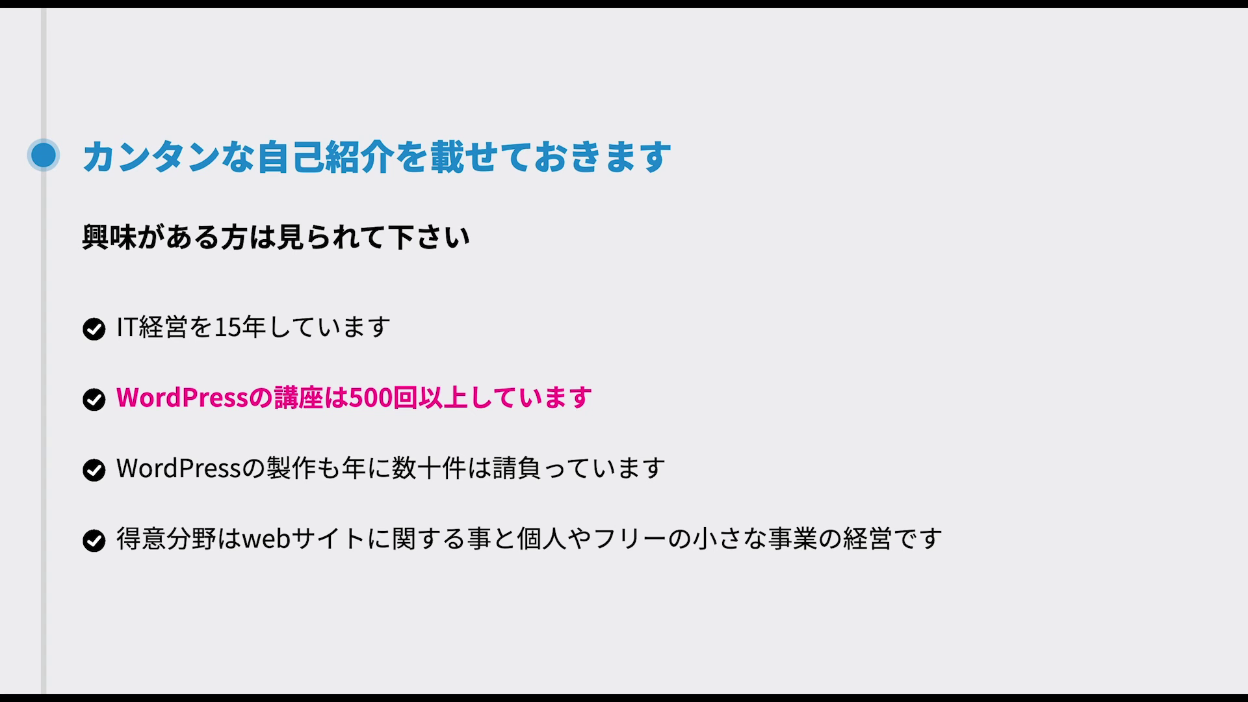
scroll(562, 108, down, 10)
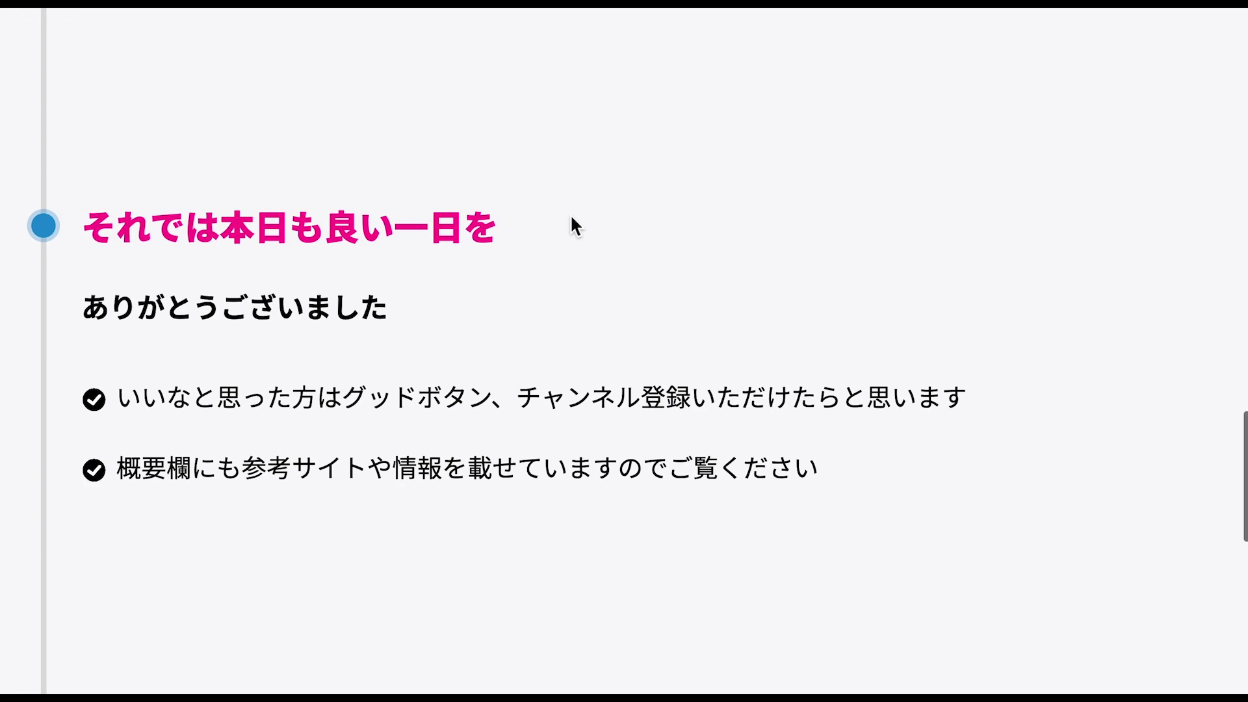